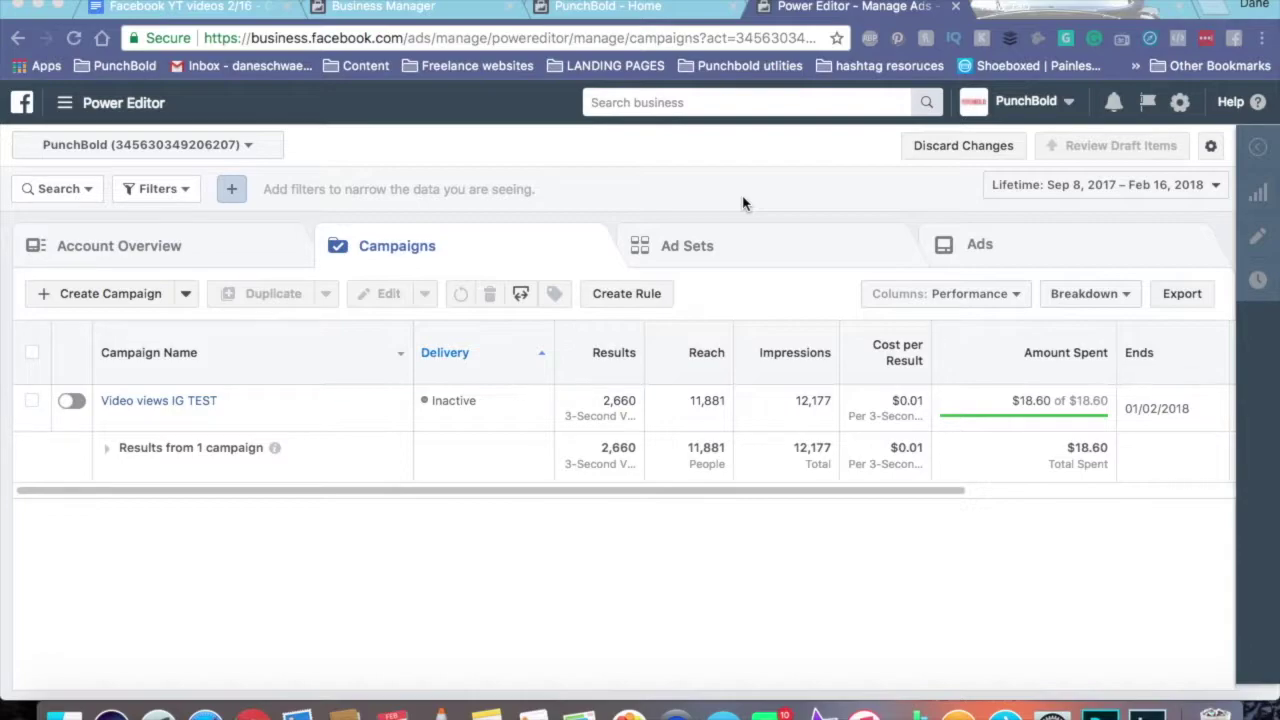
Step: Switch from Power Editor to Ads Manager through the business tools menu and start a new ad
{"action": "left_click", "coordinate": [64, 104]}
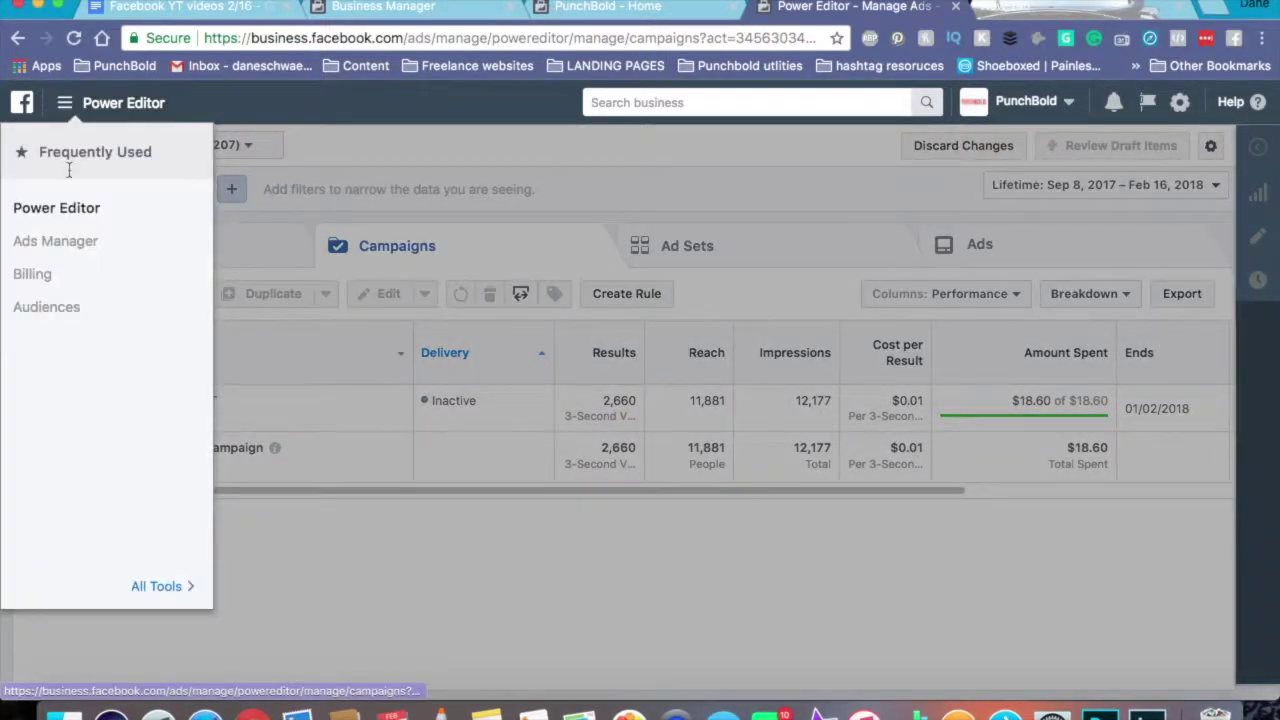
{"action": "left_click", "coordinate": [60, 242]}
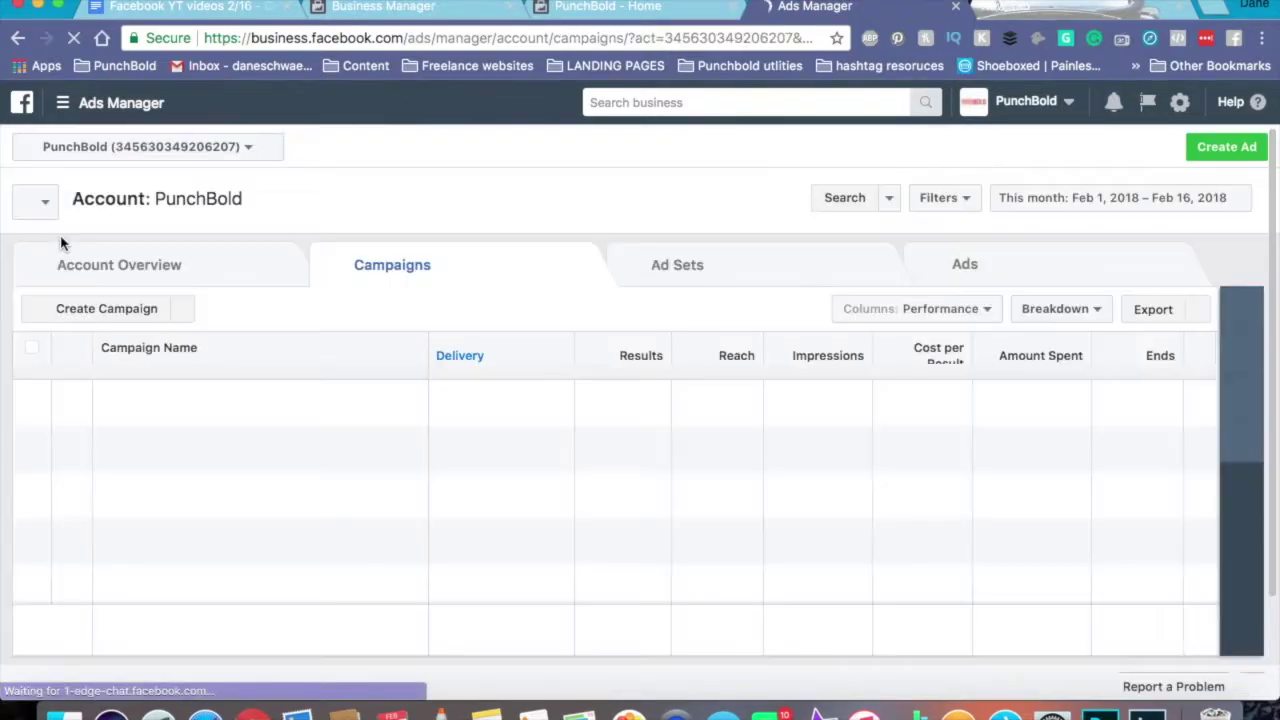
{"action": "right_click", "coordinate": [60, 243]}
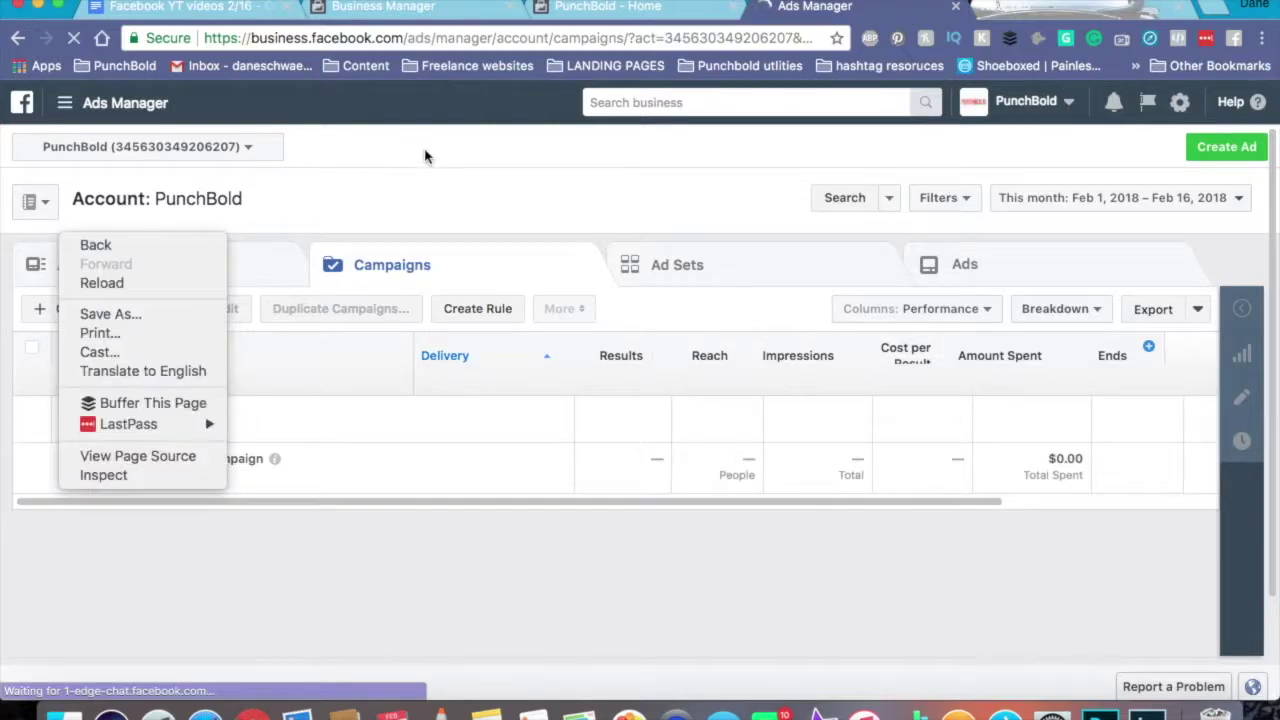
{"action": "left_click", "coordinate": [418, 164]}
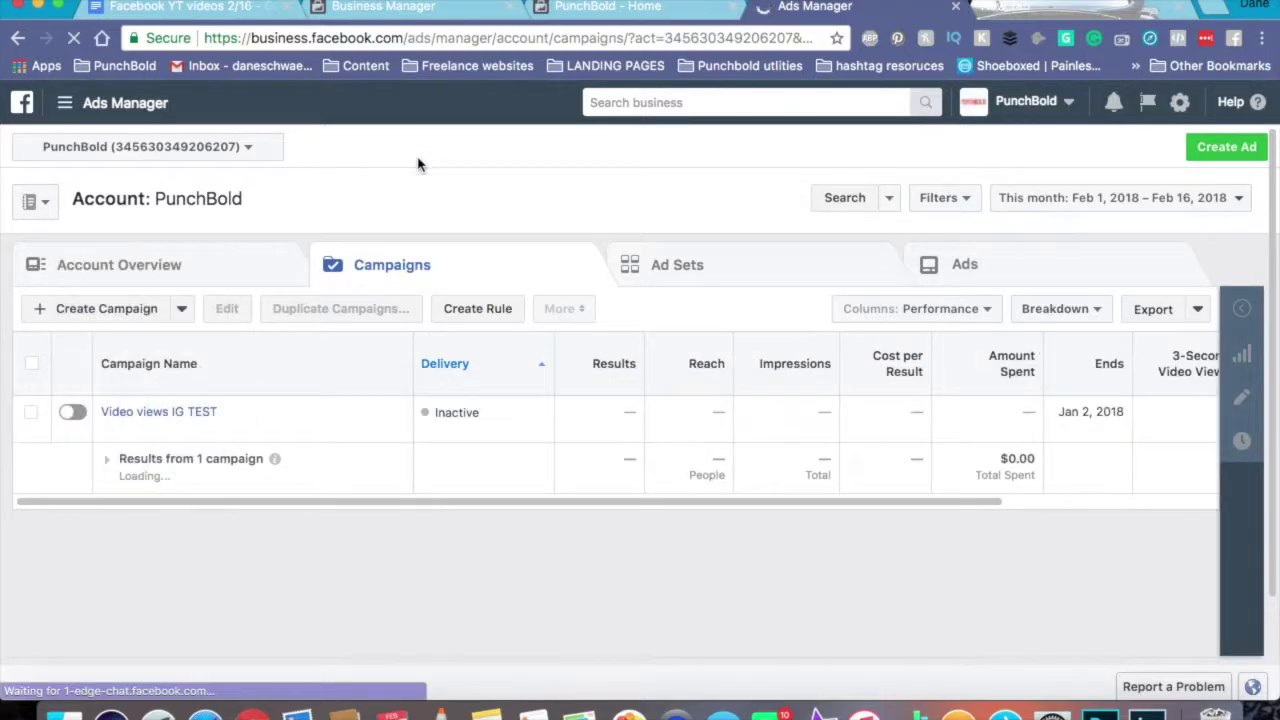
{"action": "left_click", "coordinate": [1206, 150]}
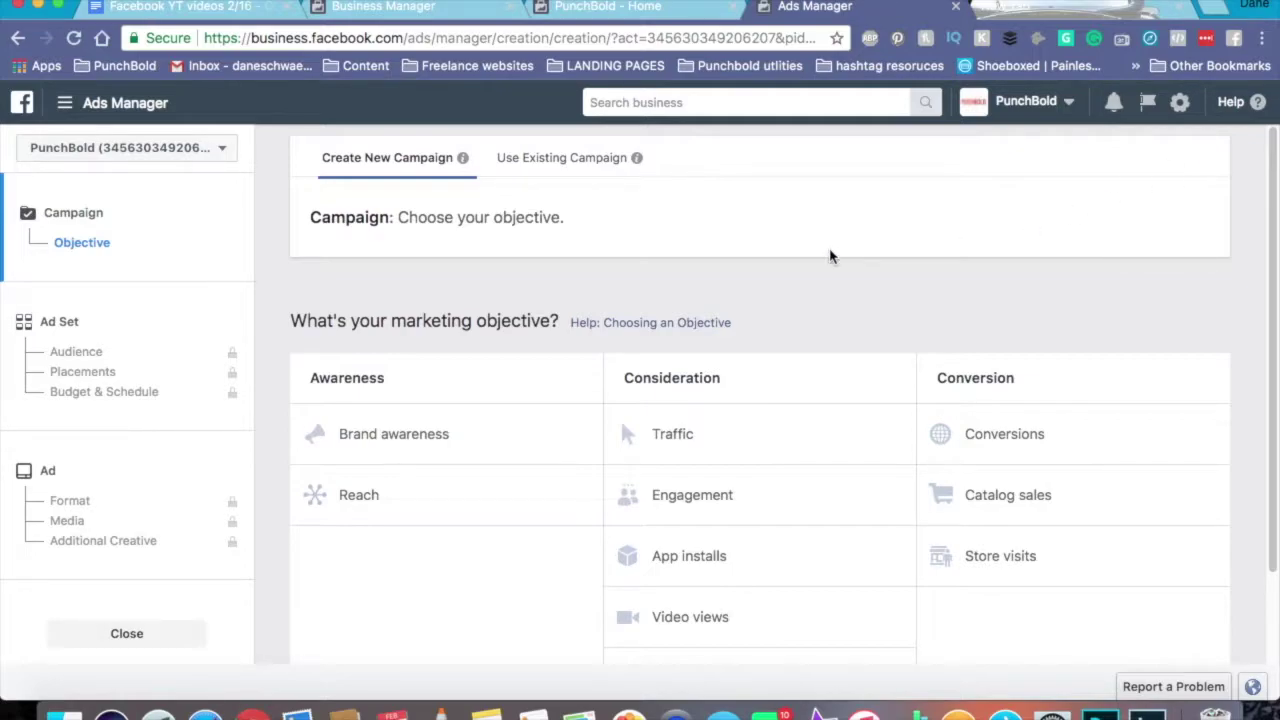
Step: Scroll down to the marketing objectives list showing Awareness, Consideration and Conversion options
{"action": "scroll", "coordinate": [829, 257], "scroll_direction": "down", "scroll_amount": 1}
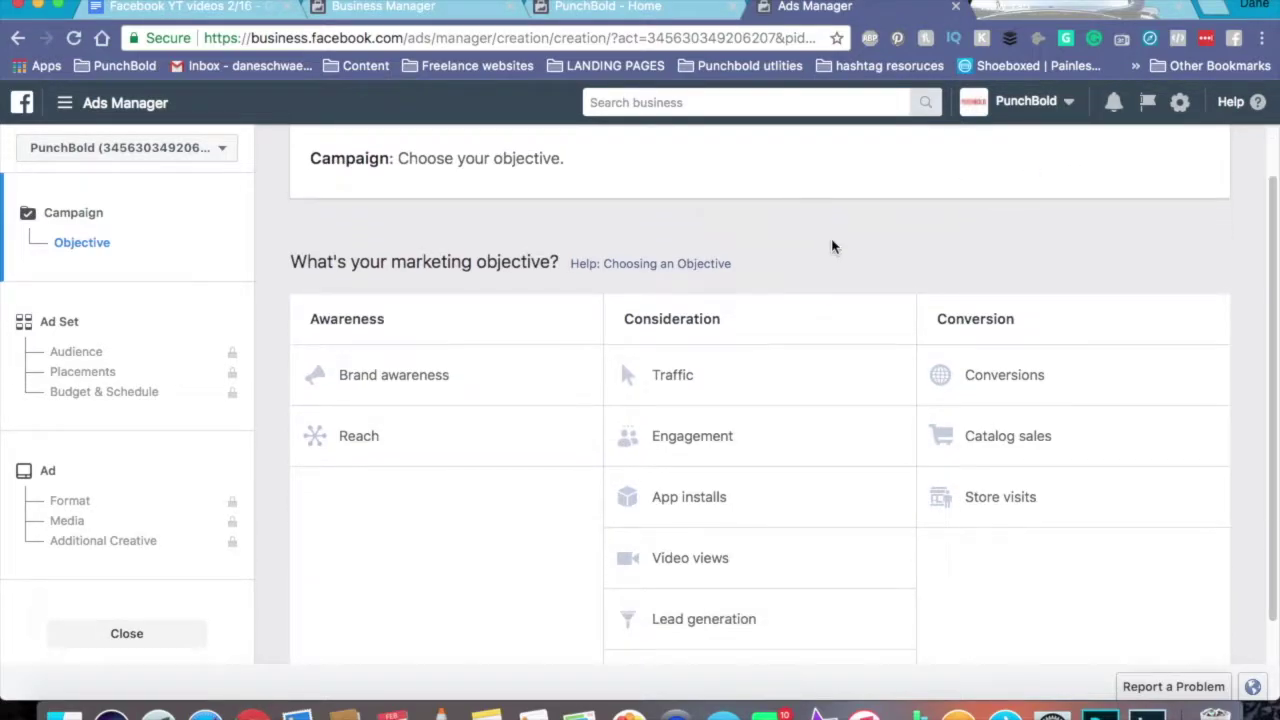
{"action": "scroll", "coordinate": [836, 253], "scroll_direction": "down", "scroll_amount": 1}
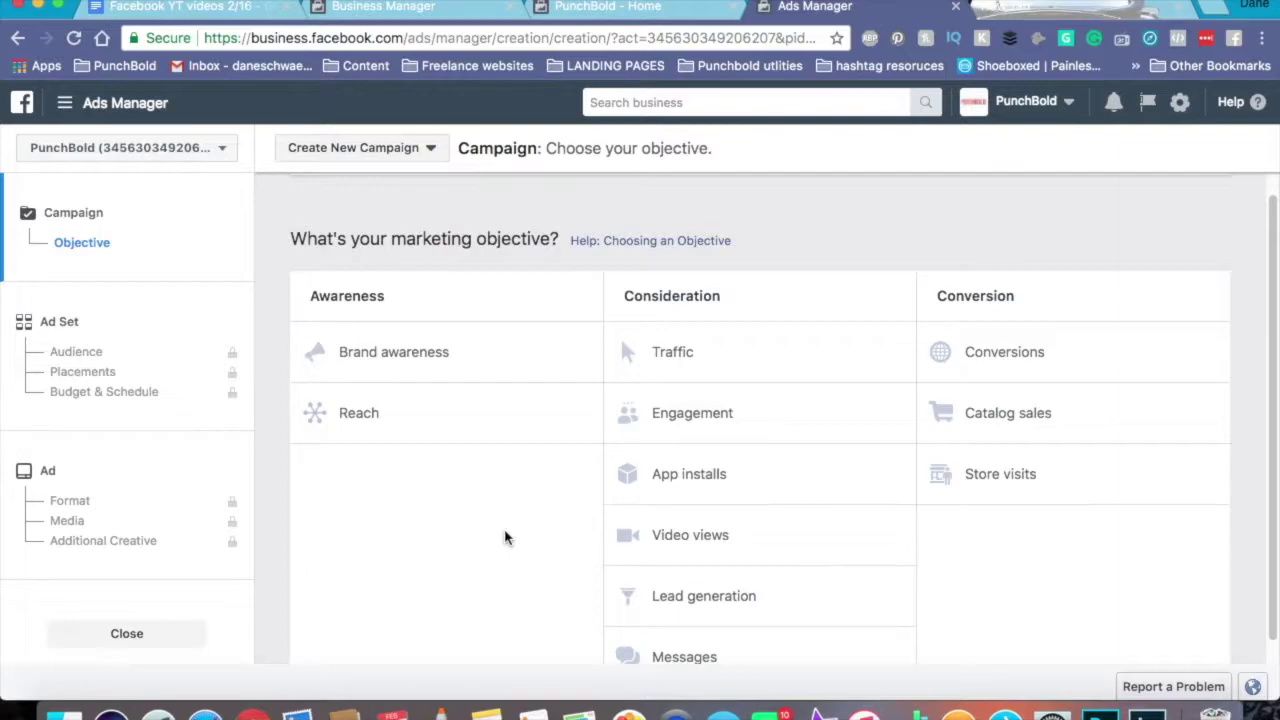
Step: Choose the Video views objective, name the campaign 'VV Test campagin', and continue
{"action": "left_click", "coordinate": [795, 551]}
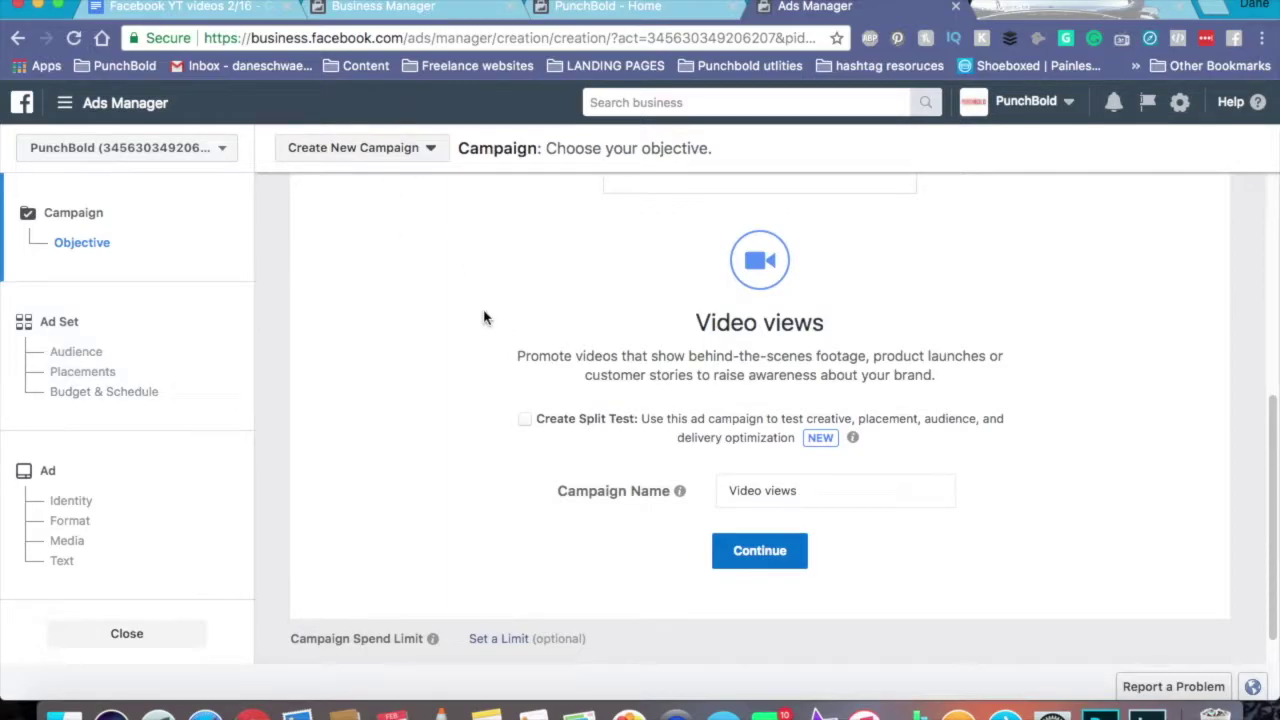
{"action": "key", "text": "Tab"}
{"action": "key", "text": "BackSpace"}
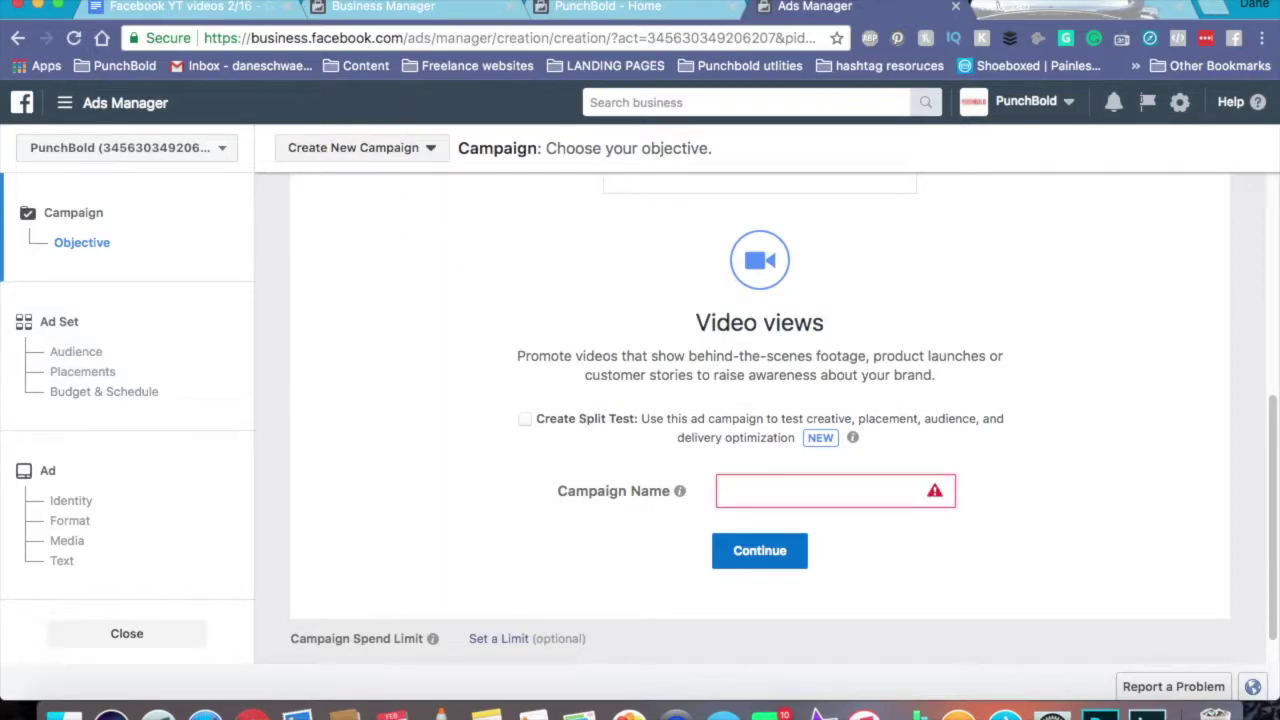
{"action": "type", "text": "VV"}
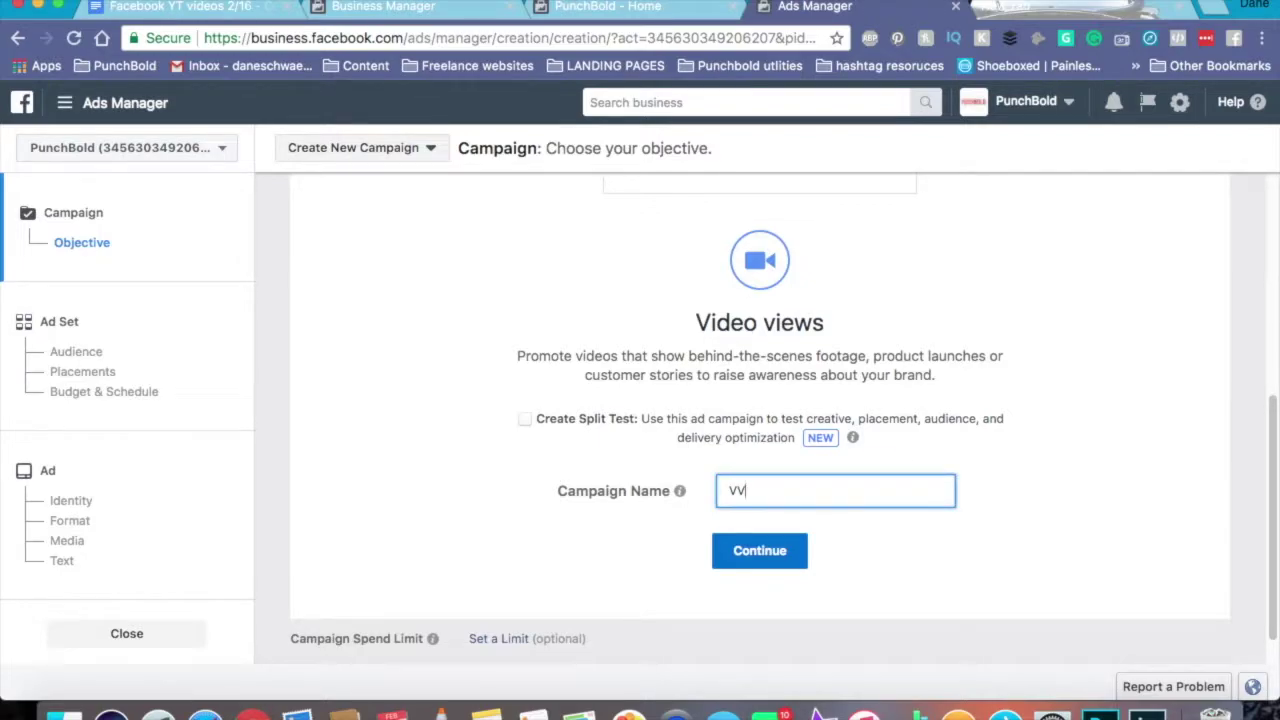
{"action": "type", "text": " Test cmapagin"}
{"action": "key", "text": "BackSpace"}
{"action": "key", "text": "BackSpace"}
{"action": "key", "text": "BackSpace"}
{"action": "key", "text": "BackSpace"}
{"action": "key", "text": "BackSpace"}
{"action": "key", "text": "BackSpace"}
{"action": "key", "text": "BackSpace"}
{"action": "type", "text": "ampagin"}
{"action": "left_click", "coordinate": [735, 551]}
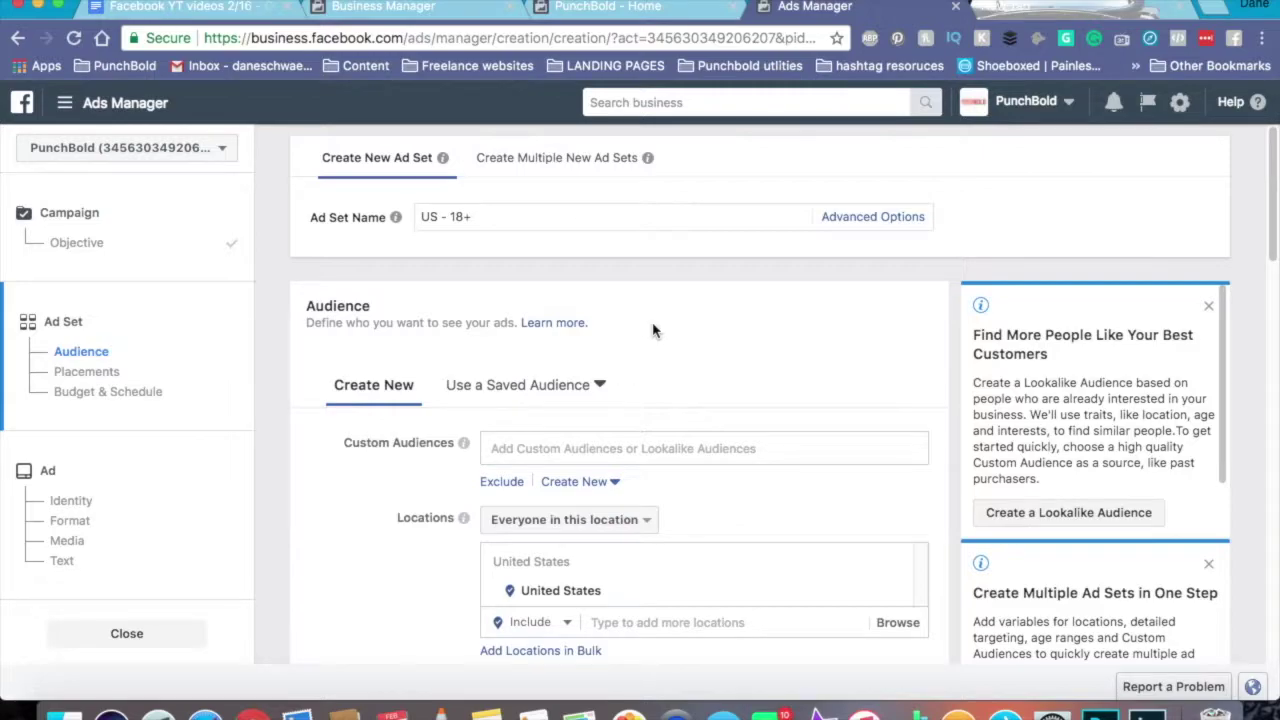
{"action": "scroll", "coordinate": [652, 330], "scroll_direction": "down", "scroll_amount": 1}
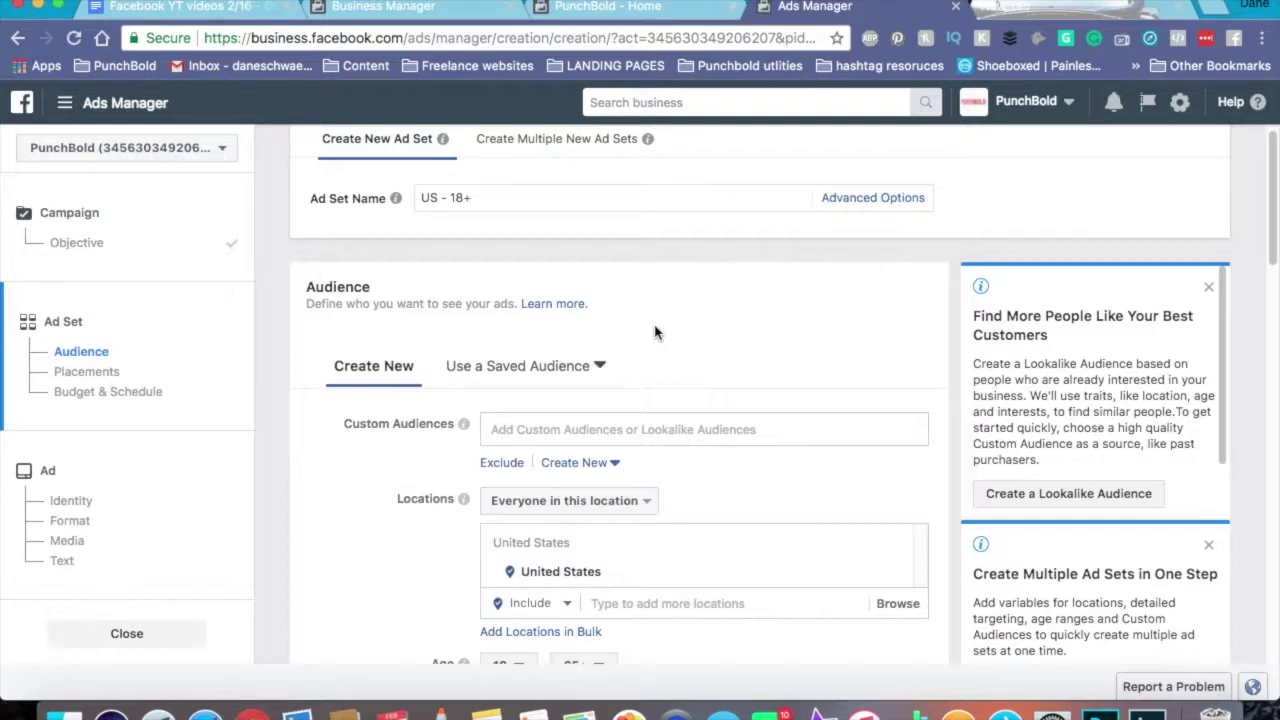
{"action": "scroll", "coordinate": [655, 332], "scroll_direction": "down", "scroll_amount": 2}
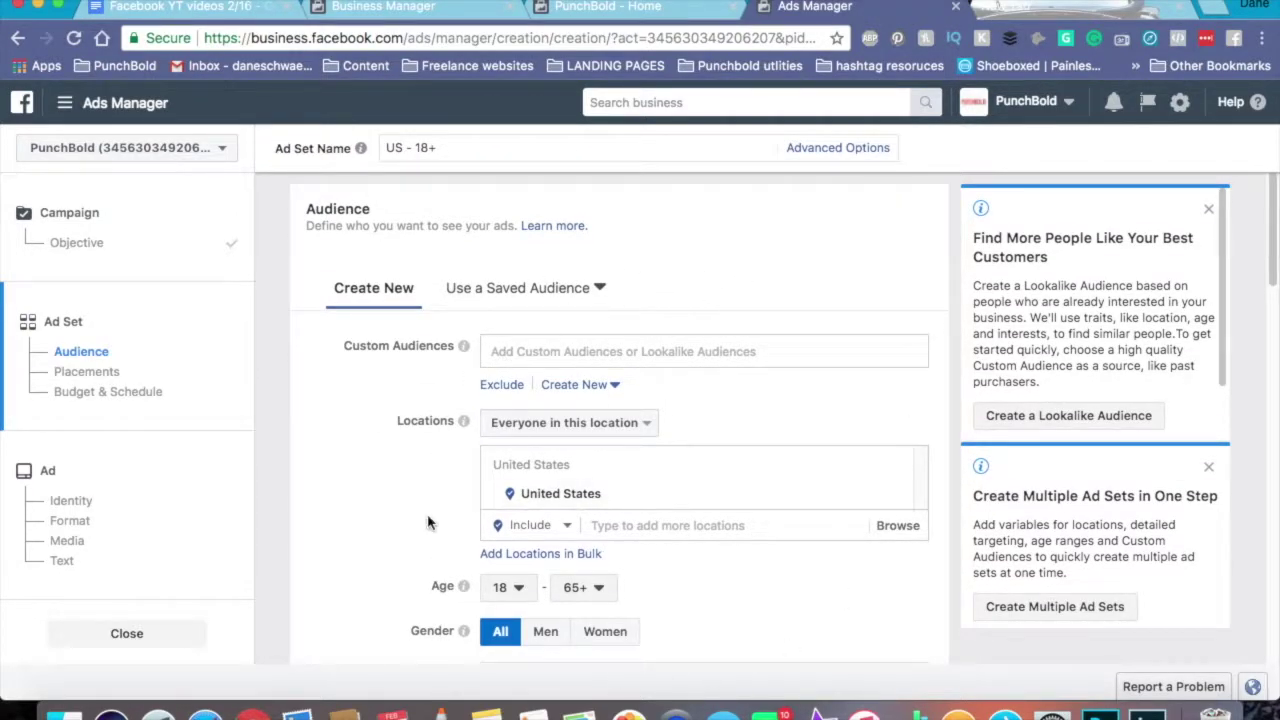
{"action": "left_click", "coordinate": [600, 290]}
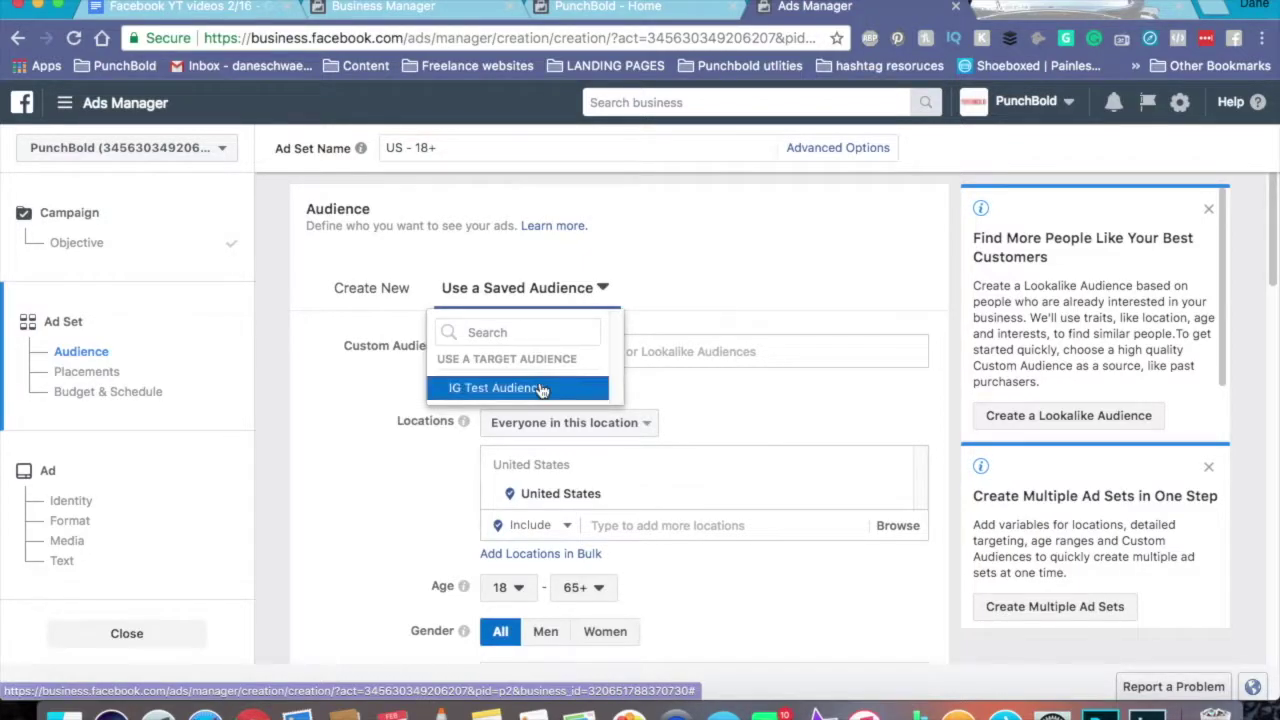
{"action": "mouse_move", "coordinate": [541, 392]}
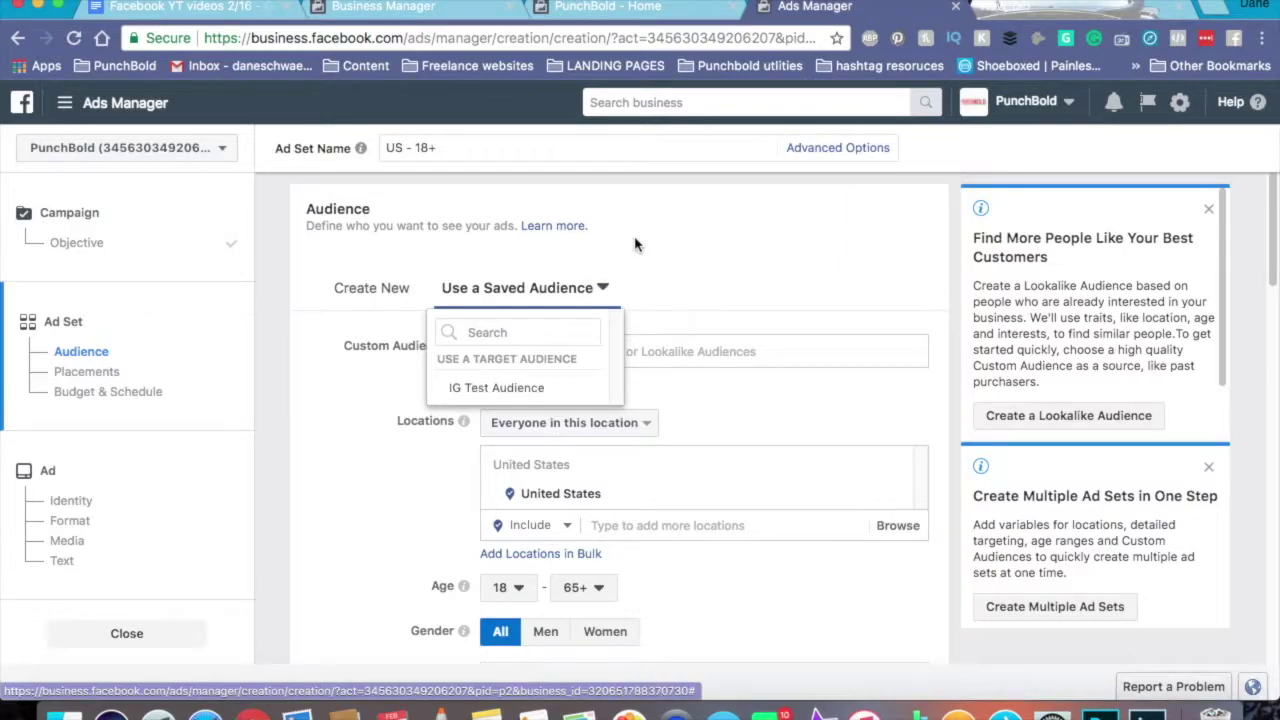
{"action": "left_click", "coordinate": [662, 257]}
{"action": "left_click", "coordinate": [409, 296]}
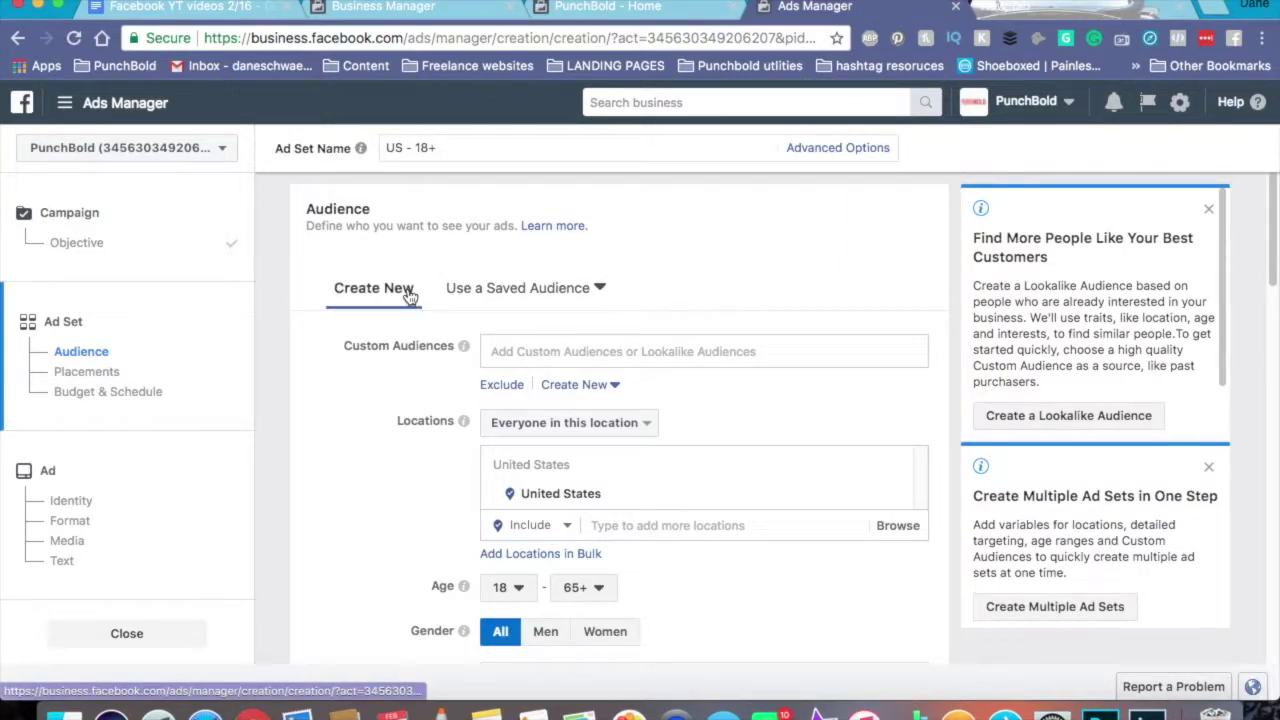
{"action": "scroll", "coordinate": [403, 441], "scroll_direction": "down", "scroll_amount": 3}
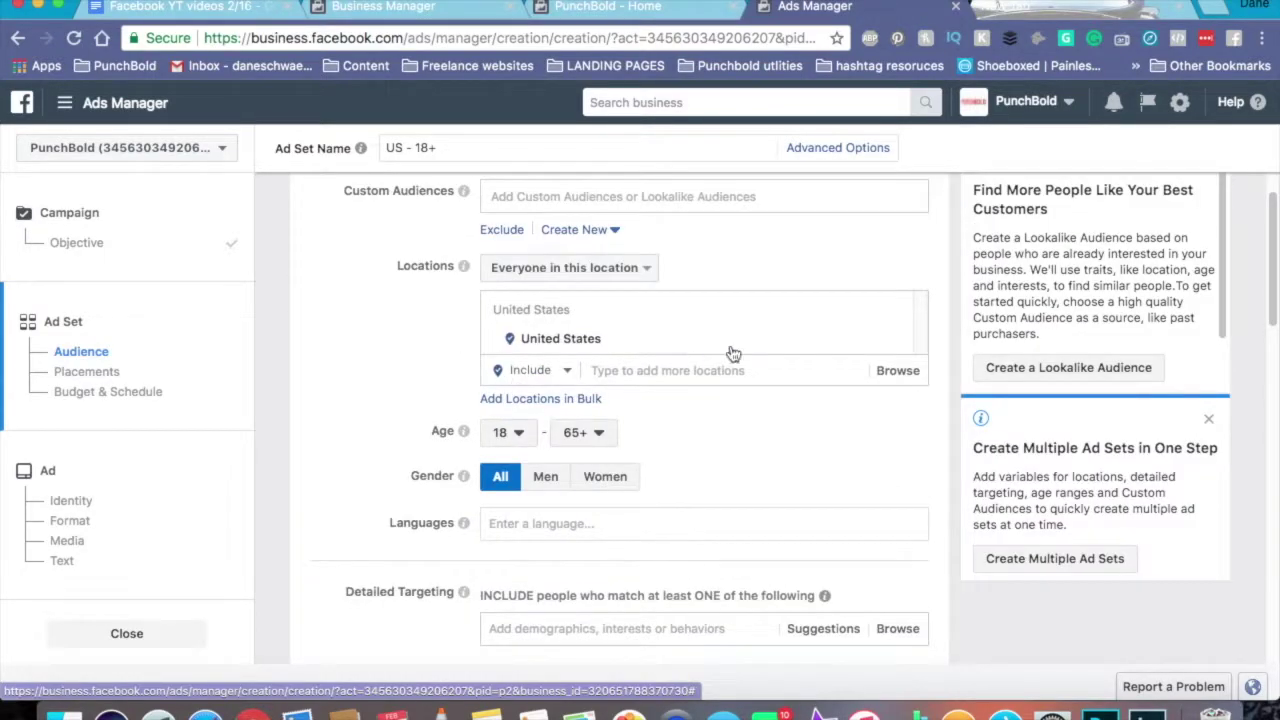
Step: Replace United States with Murrieta, California at a 10-mile radius
{"action": "left_click", "coordinate": [896, 339]}
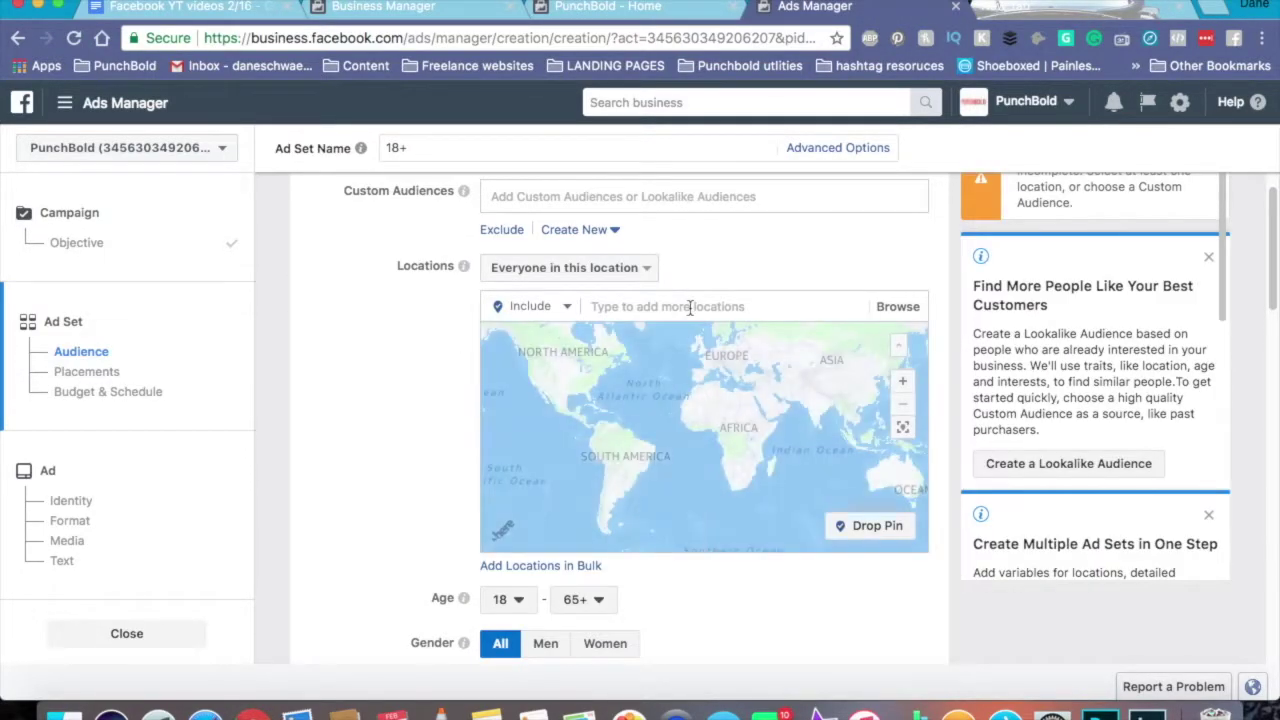
{"action": "left_click", "coordinate": [689, 307]}
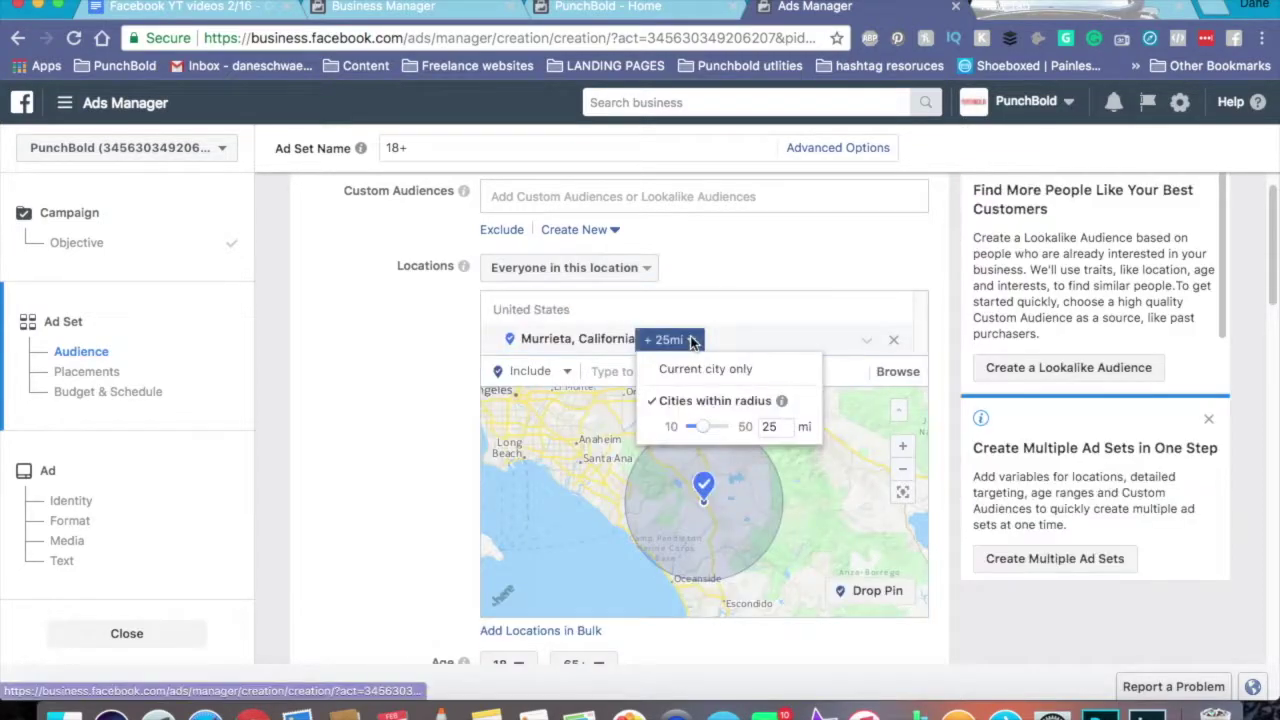
{"action": "left_click_drag", "start_coordinate": [697, 428], "coordinate": [676, 432]}
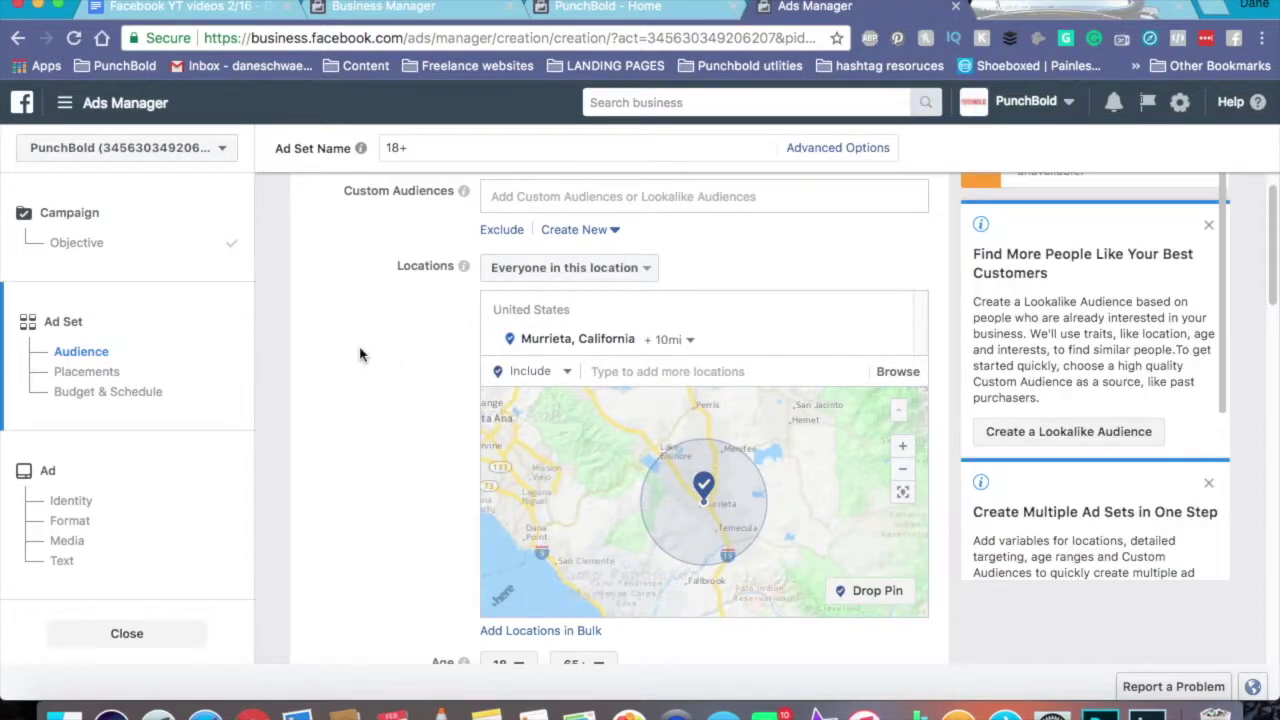
{"action": "left_click_drag", "start_coordinate": [480, 487], "coordinate": [630, 534]}
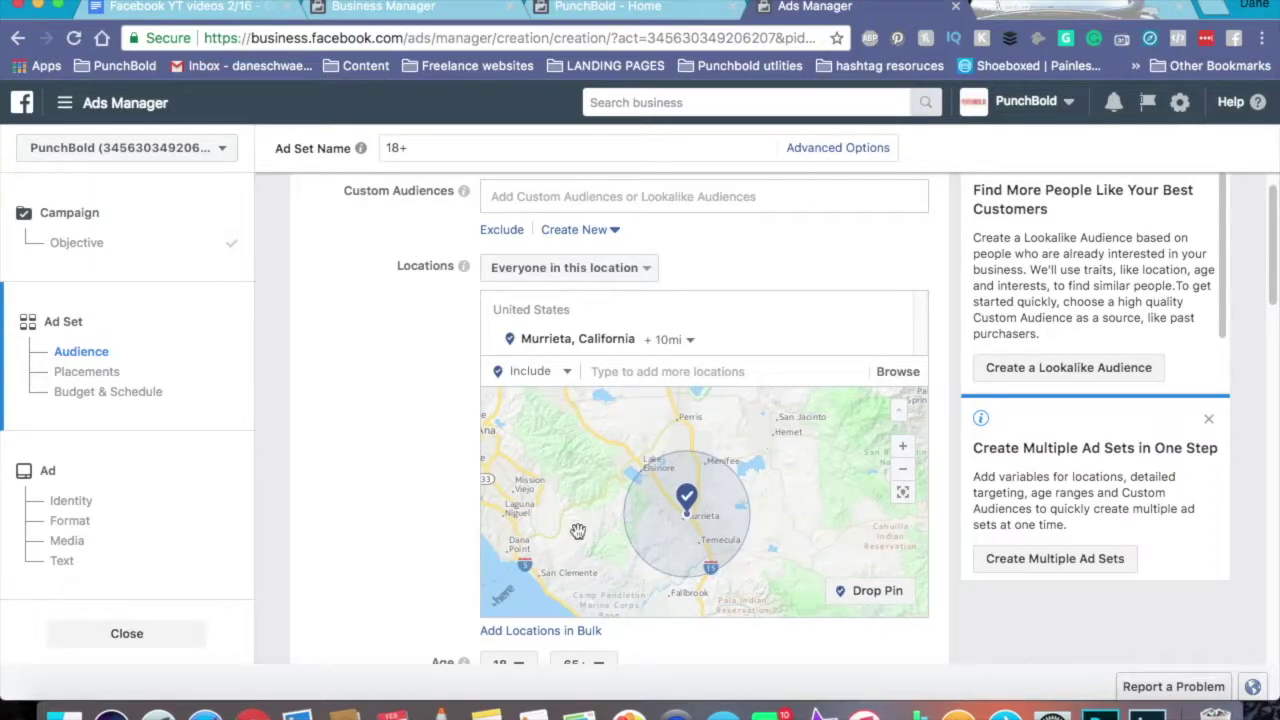
Step: Add Temecula, California as a location with a 10-mile radius
{"action": "left_click", "coordinate": [656, 371]}
{"action": "type", "text": "t"}
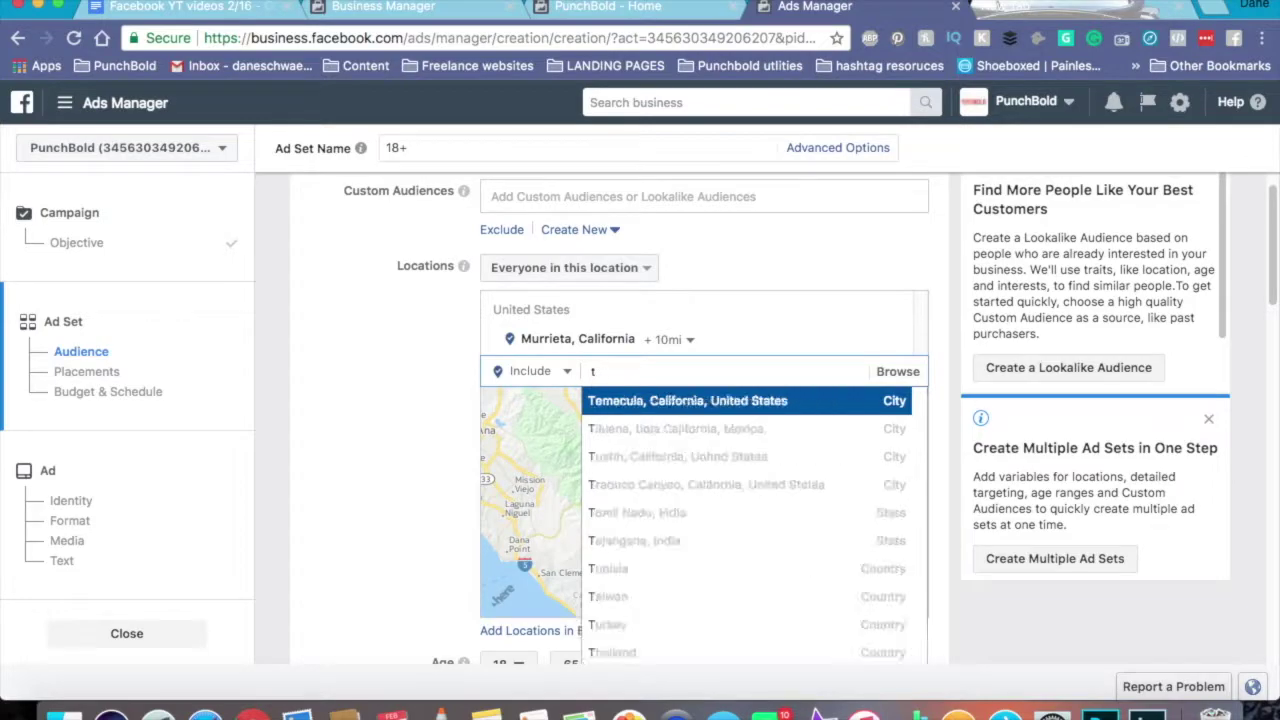
{"action": "key", "text": "Return"}
{"action": "left_click", "coordinate": [676, 371]}
{"action": "left_click_drag", "start_coordinate": [704, 457], "coordinate": [424, 400]}
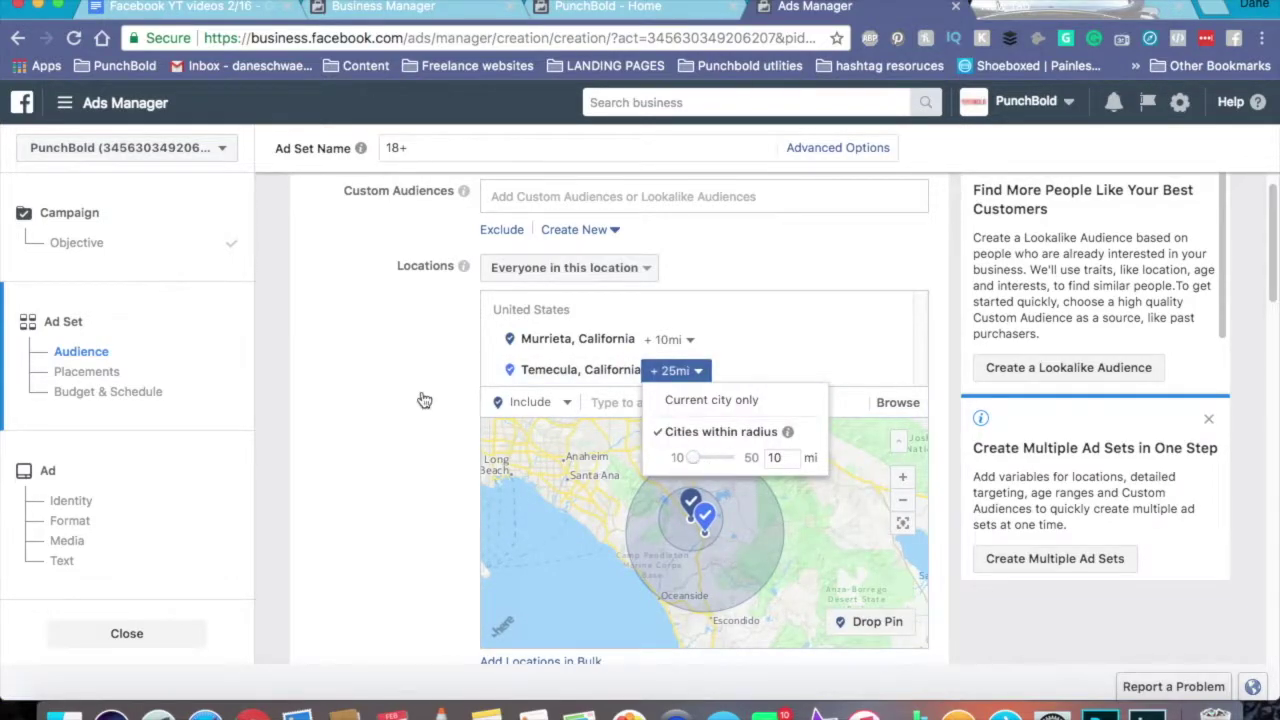
{"action": "left_click", "coordinate": [424, 400]}
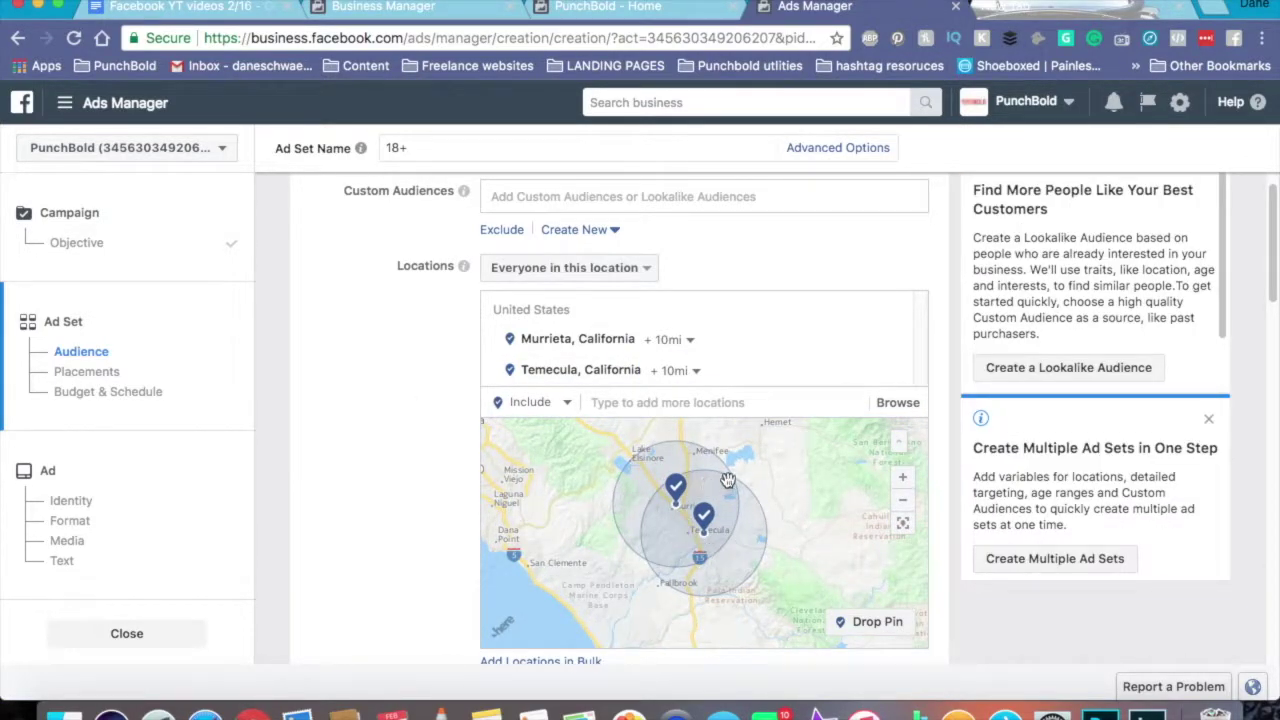
Step: Add Menifee, California with a 10-mile radius, showing all three circles on the map
{"action": "left_click", "coordinate": [651, 401]}
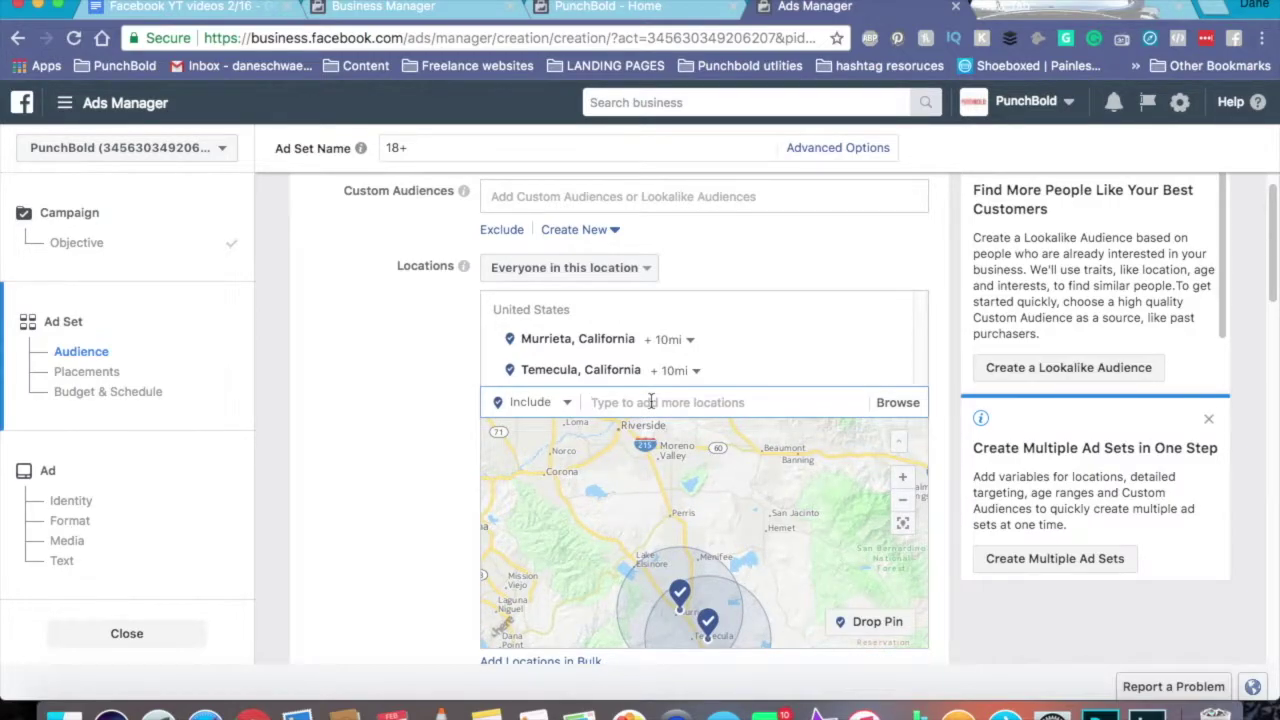
{"action": "type", "text": "men"}
{"action": "key", "text": "Return"}
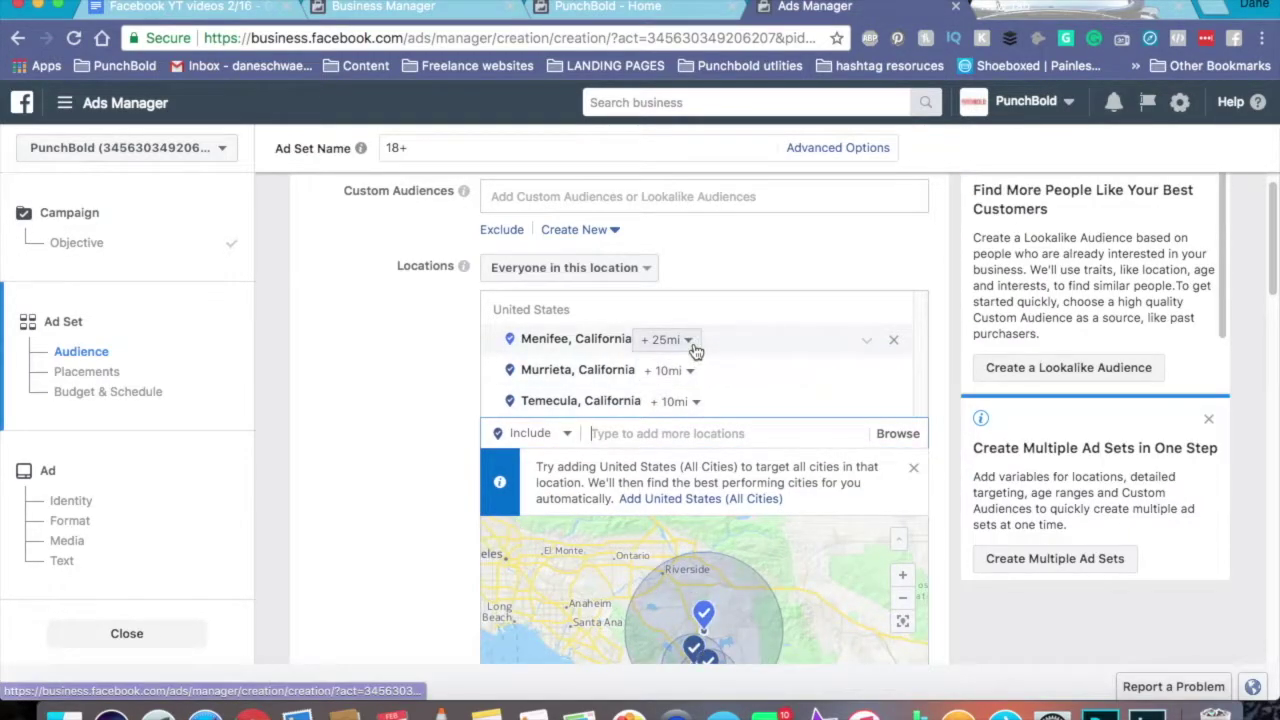
{"action": "left_click", "coordinate": [688, 340]}
{"action": "left_click_drag", "start_coordinate": [712, 426], "coordinate": [683, 426]}
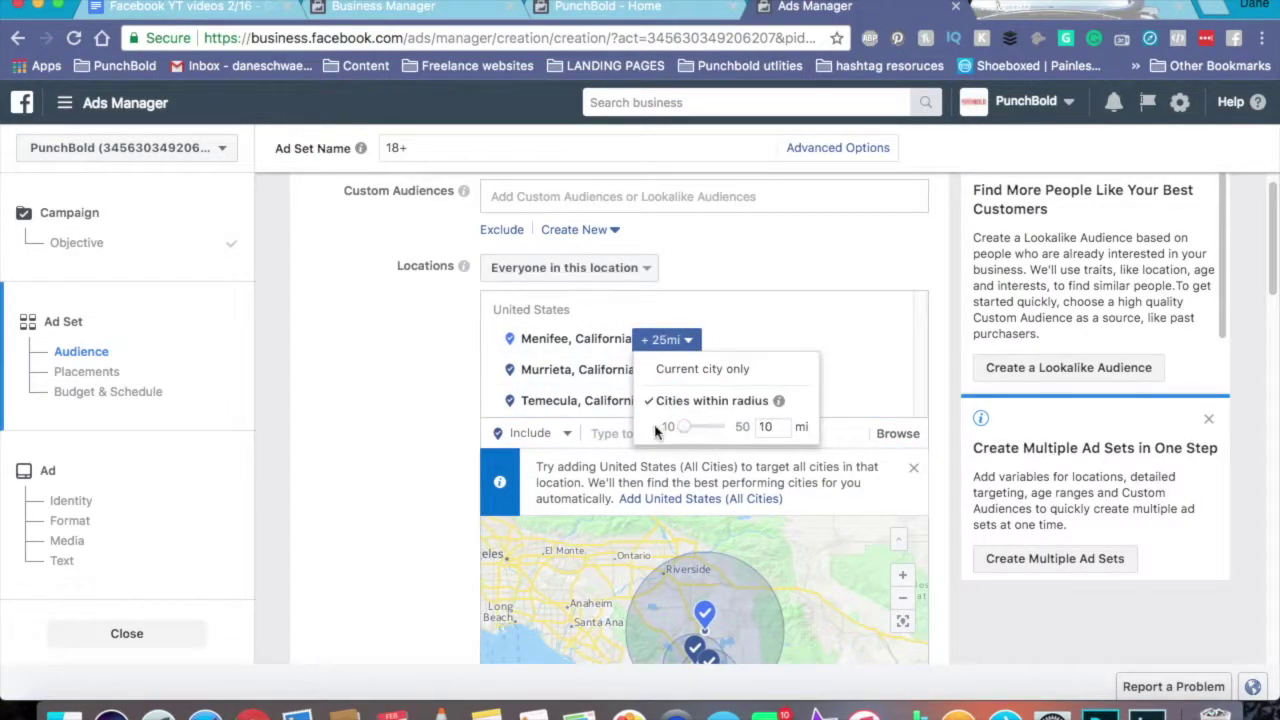
{"action": "left_click", "coordinate": [351, 331]}
{"action": "scroll", "coordinate": [380, 463], "scroll_direction": "down", "scroll_amount": 3}
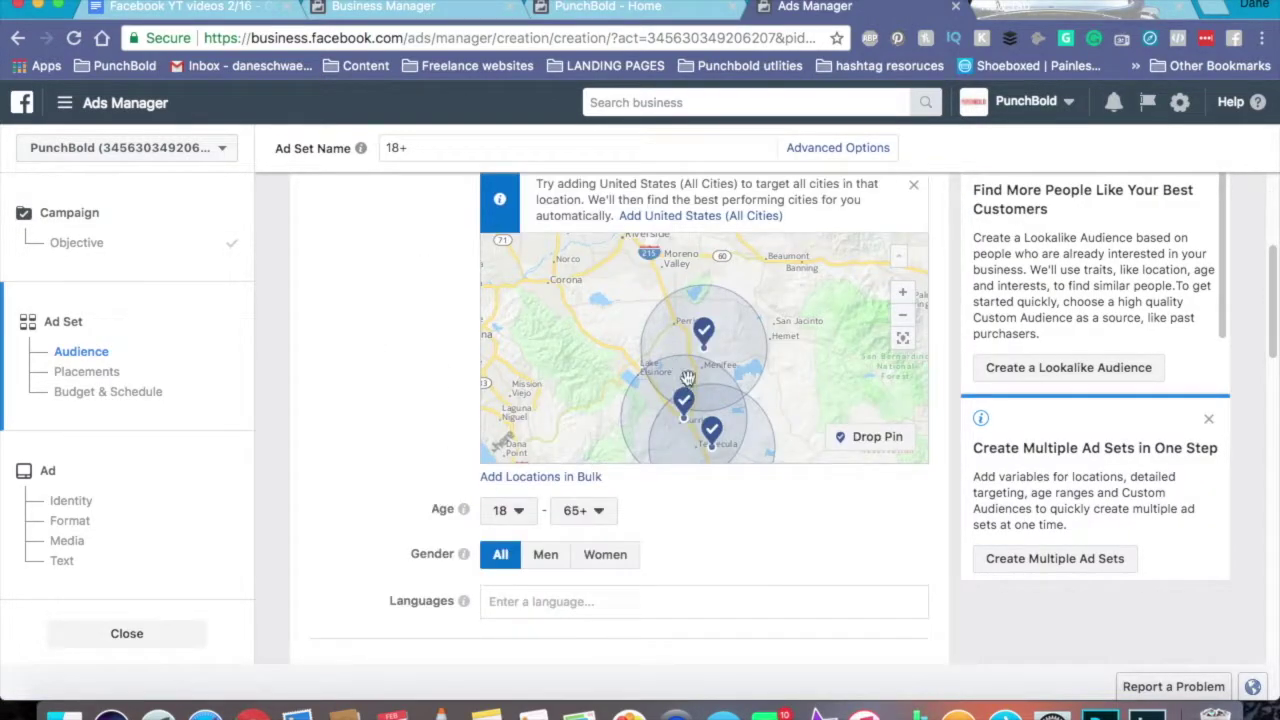
{"action": "left_click_drag", "start_coordinate": [688, 377], "coordinate": [665, 321]}
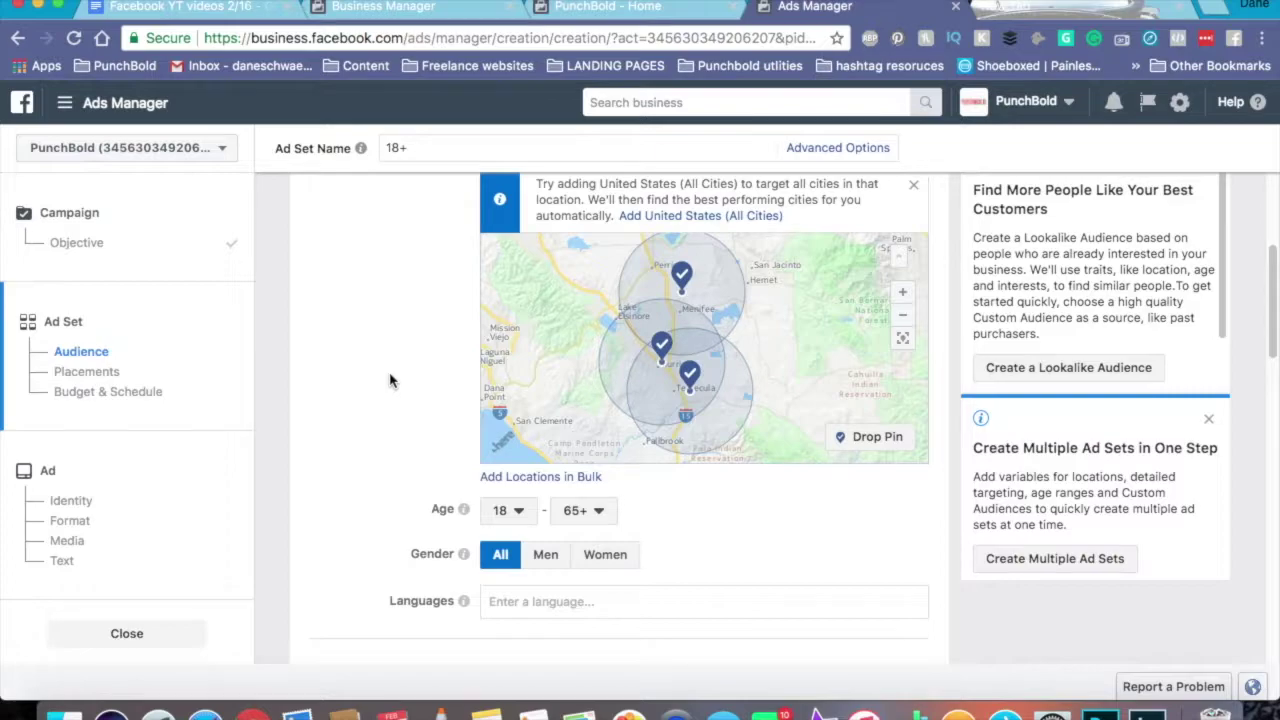
Step: Set the maximum audience age to 55
{"action": "scroll", "coordinate": [363, 449], "scroll_direction": "down", "scroll_amount": 1}
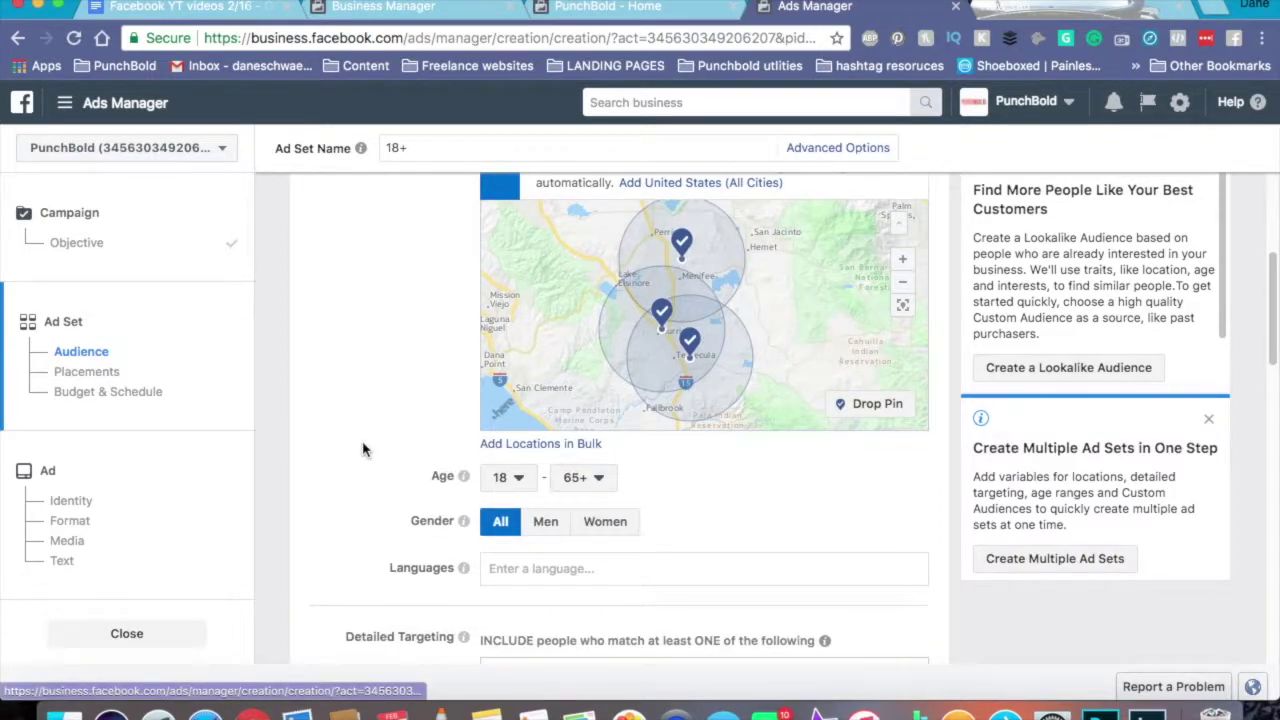
{"action": "left_click", "coordinate": [594, 478]}
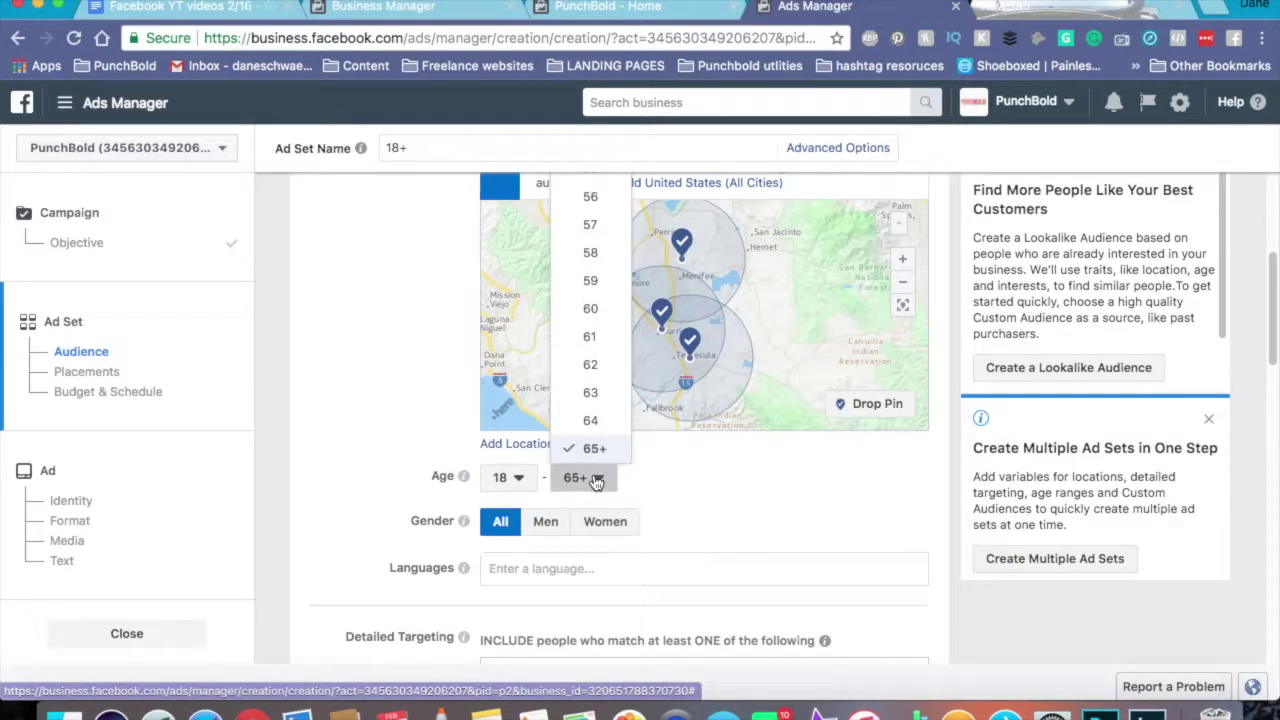
{"action": "scroll", "coordinate": [588, 432], "scroll_direction": "up", "scroll_amount": 5}
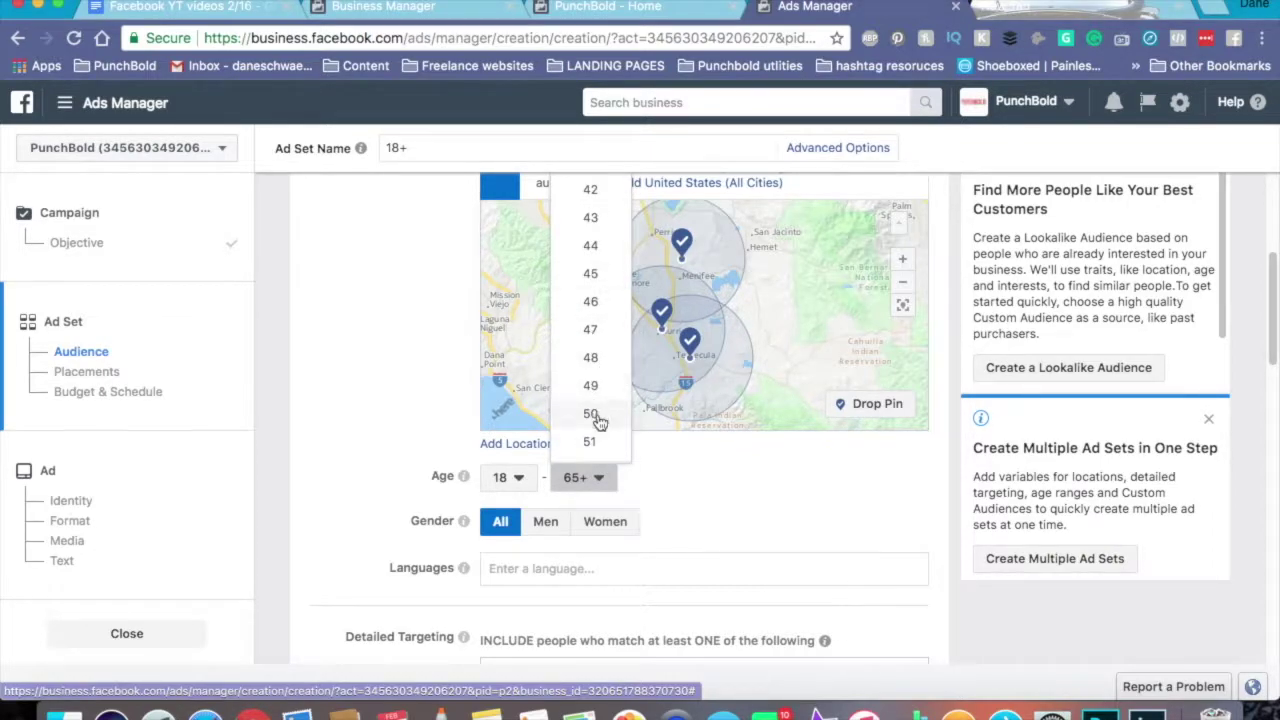
{"action": "scroll", "coordinate": [597, 415], "scroll_direction": "down", "scroll_amount": 2}
{"action": "left_click", "coordinate": [590, 395]}
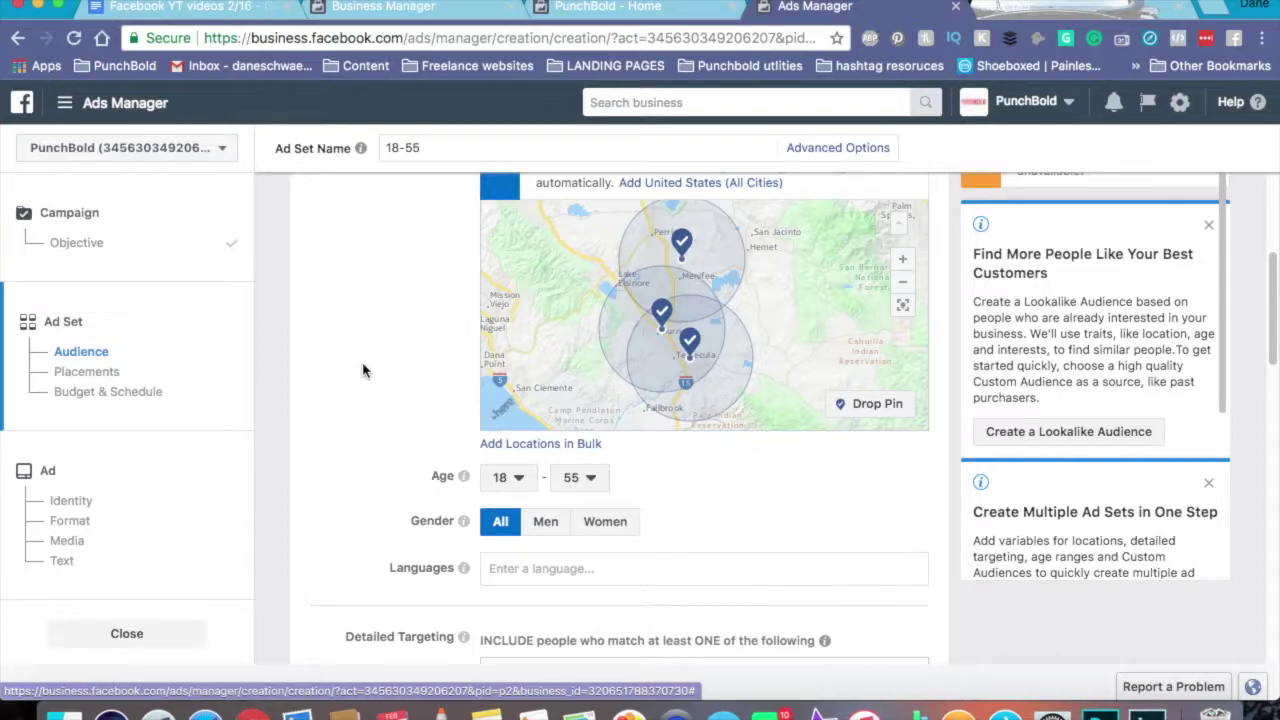
Step: Add English (All) as the audience language
{"action": "scroll", "coordinate": [470, 470], "scroll_direction": "down", "scroll_amount": 1}
{"action": "left_click", "coordinate": [569, 563]}
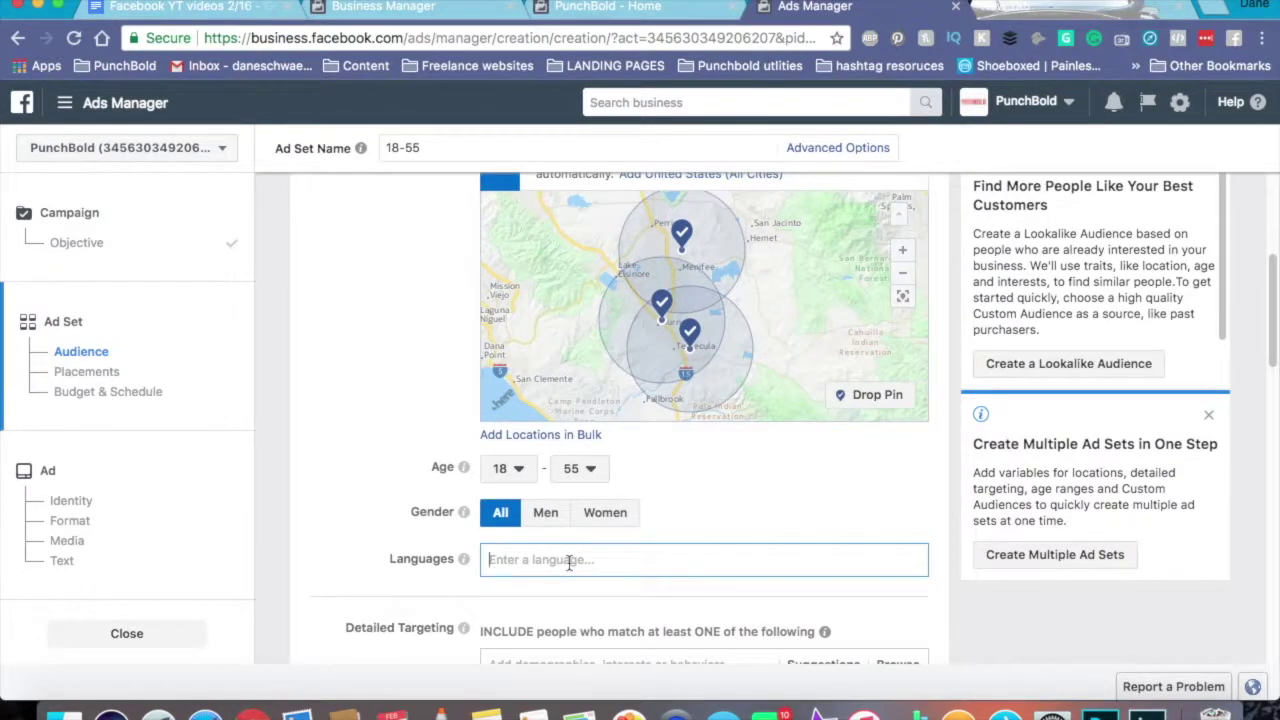
{"action": "type", "text": "english"}
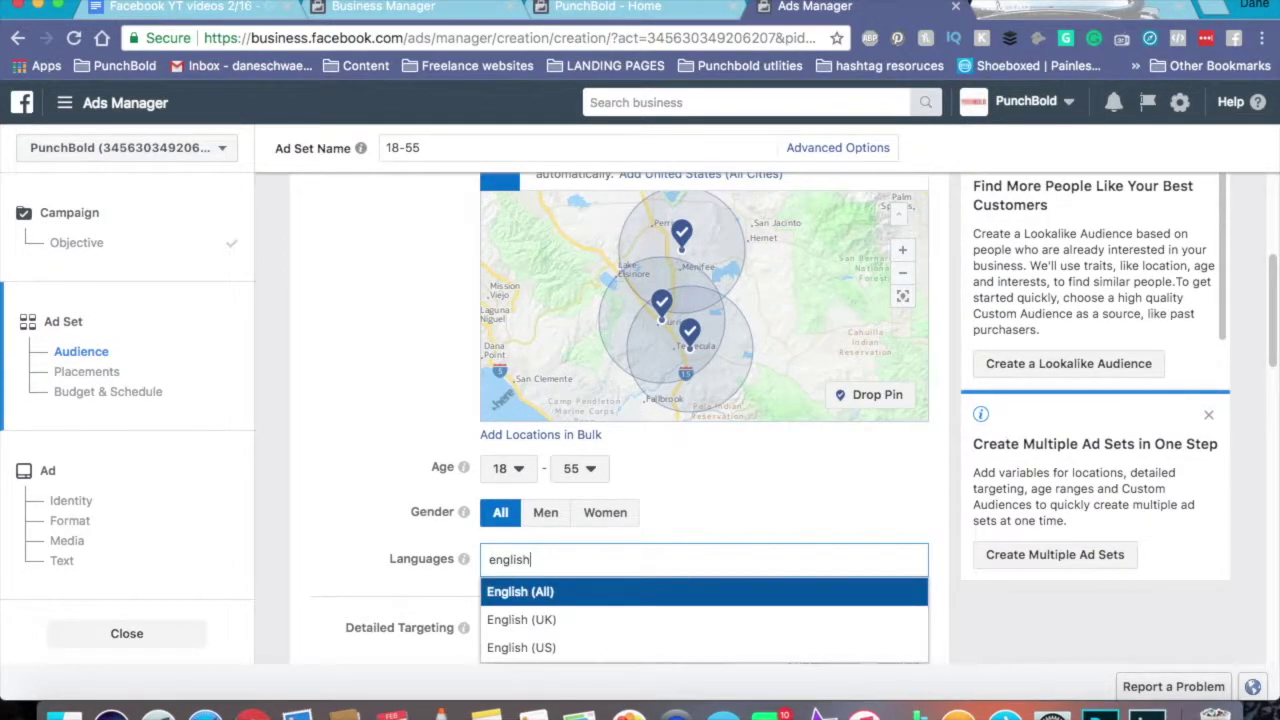
{"action": "key", "text": "Return"}
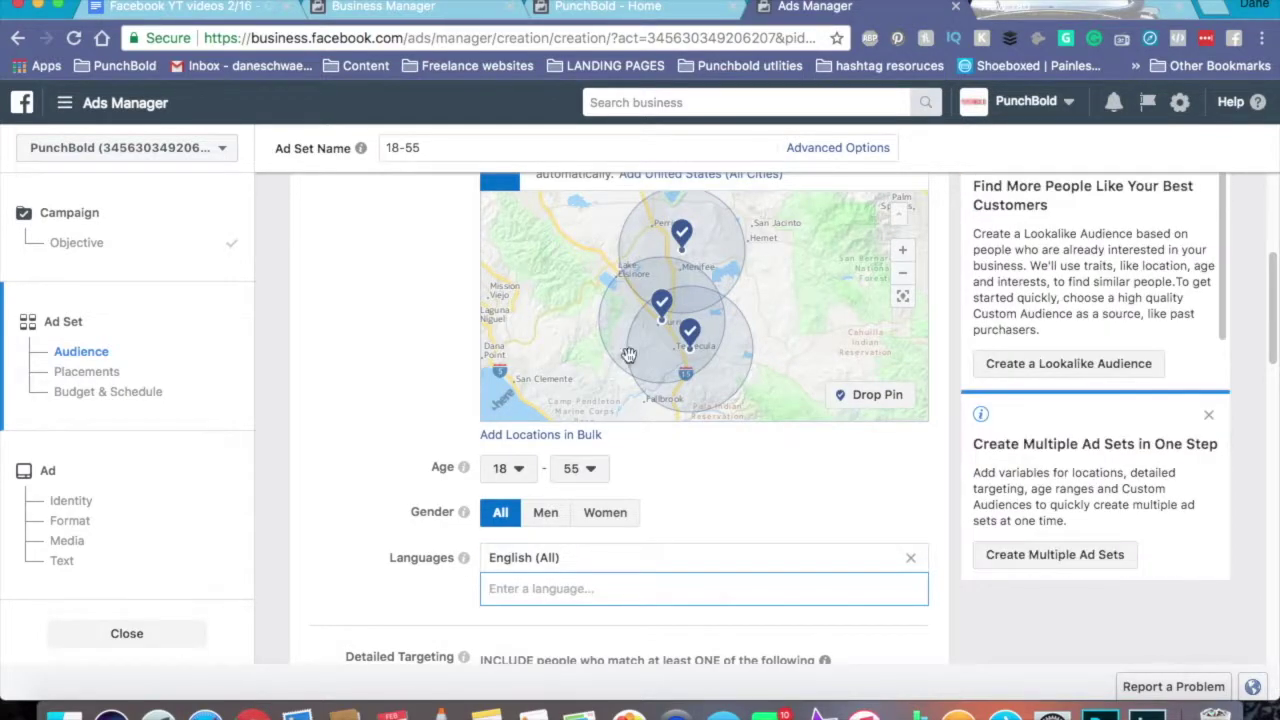
{"action": "scroll", "coordinate": [1273, 343], "scroll_direction": "up", "scroll_amount": 5}
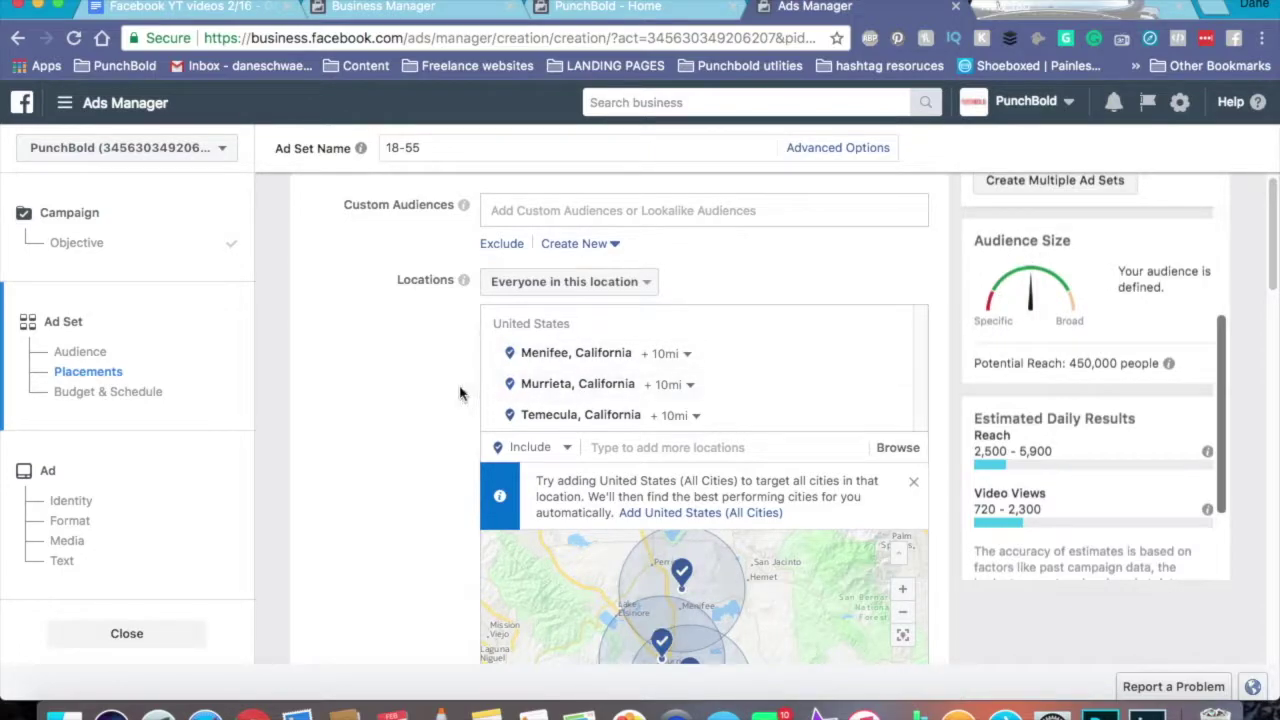
{"action": "scroll", "coordinate": [416, 411], "scroll_direction": "down", "scroll_amount": 1}
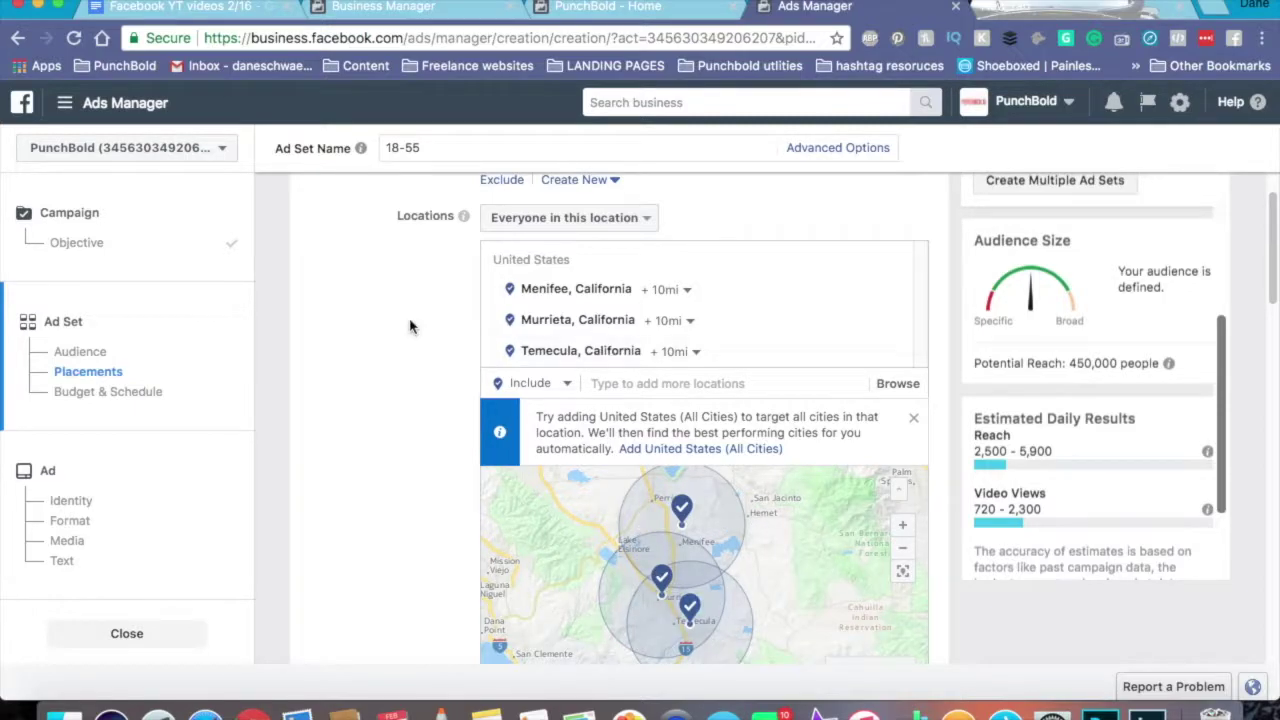
{"action": "scroll", "coordinate": [410, 322], "scroll_direction": "up", "scroll_amount": 1}
{"action": "left_click", "coordinate": [615, 290]}
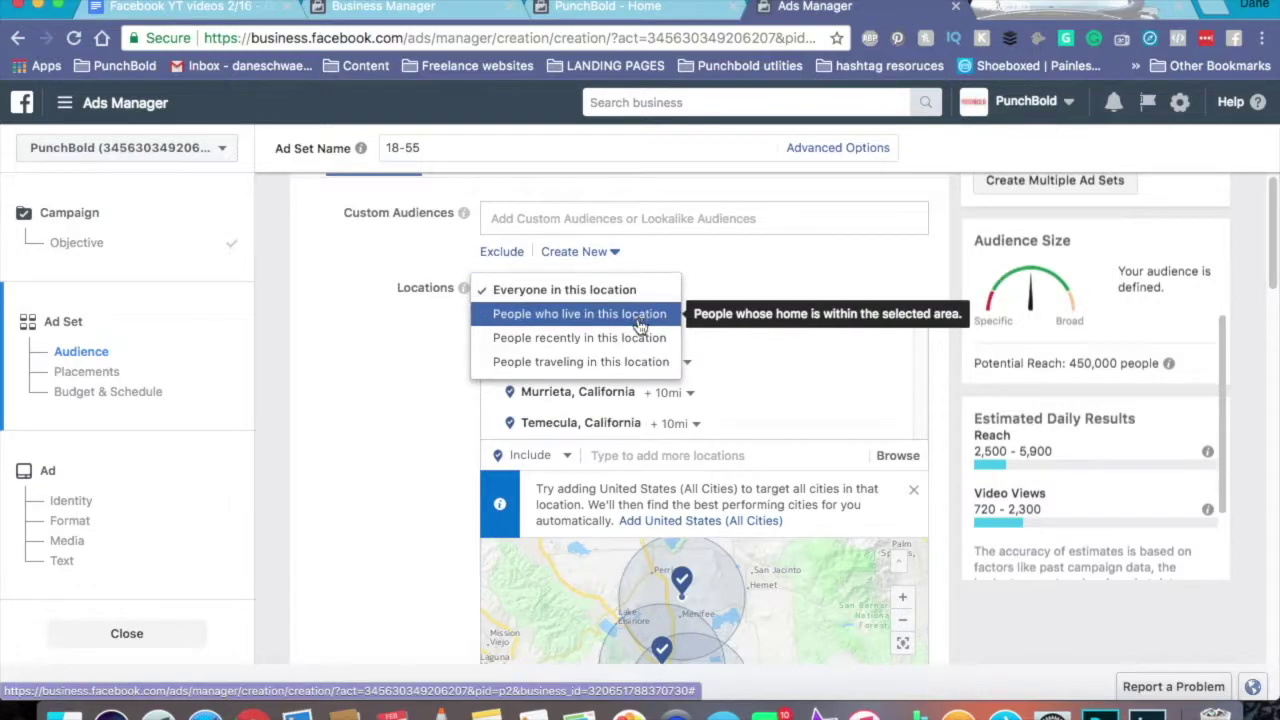
Step: Limit the locations to people who live in Menifee, Murrieta and Temecula
{"action": "left_click", "coordinate": [638, 316]}
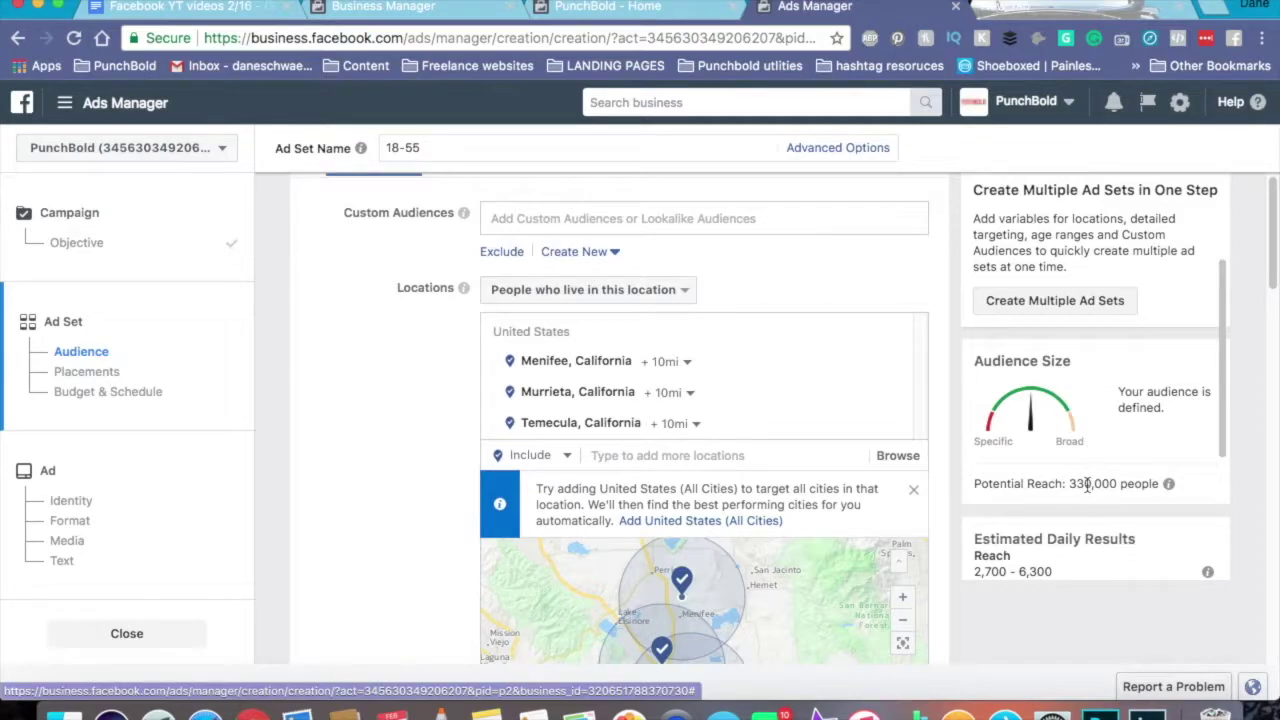
{"action": "scroll", "coordinate": [358, 407], "scroll_direction": "down", "scroll_amount": 3}
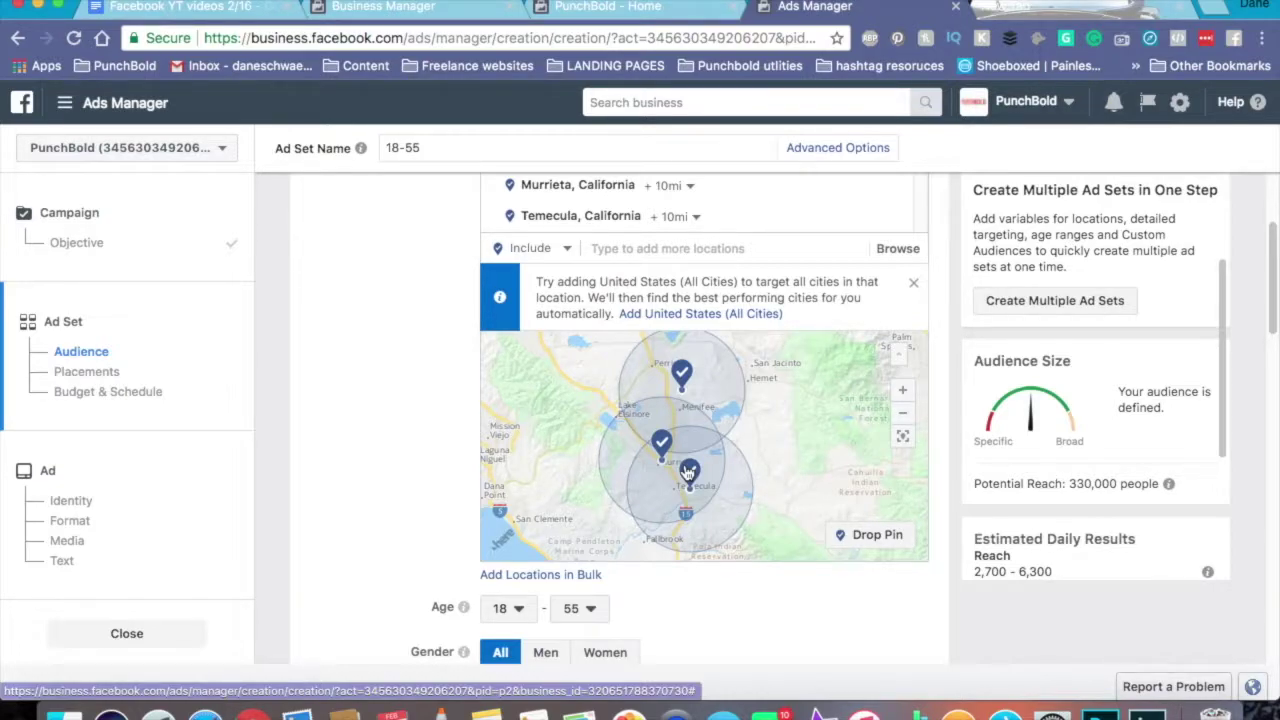
{"action": "scroll", "coordinate": [390, 450], "scroll_direction": "down", "scroll_amount": 10}
{"action": "left_click", "coordinate": [606, 312]}
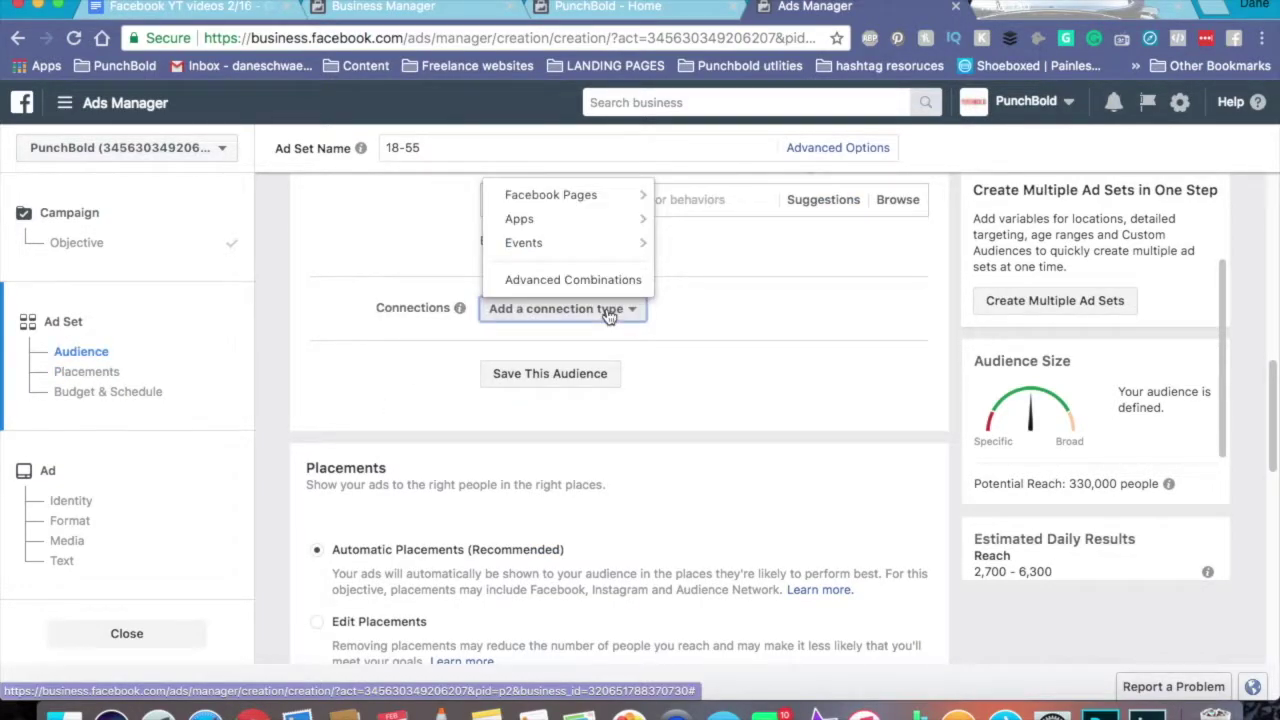
{"action": "scroll", "coordinate": [650, 310], "scroll_direction": "up", "scroll_amount": 1}
{"action": "left_click", "coordinate": [620, 338]}
{"action": "mouse_move", "coordinate": [601, 225]}
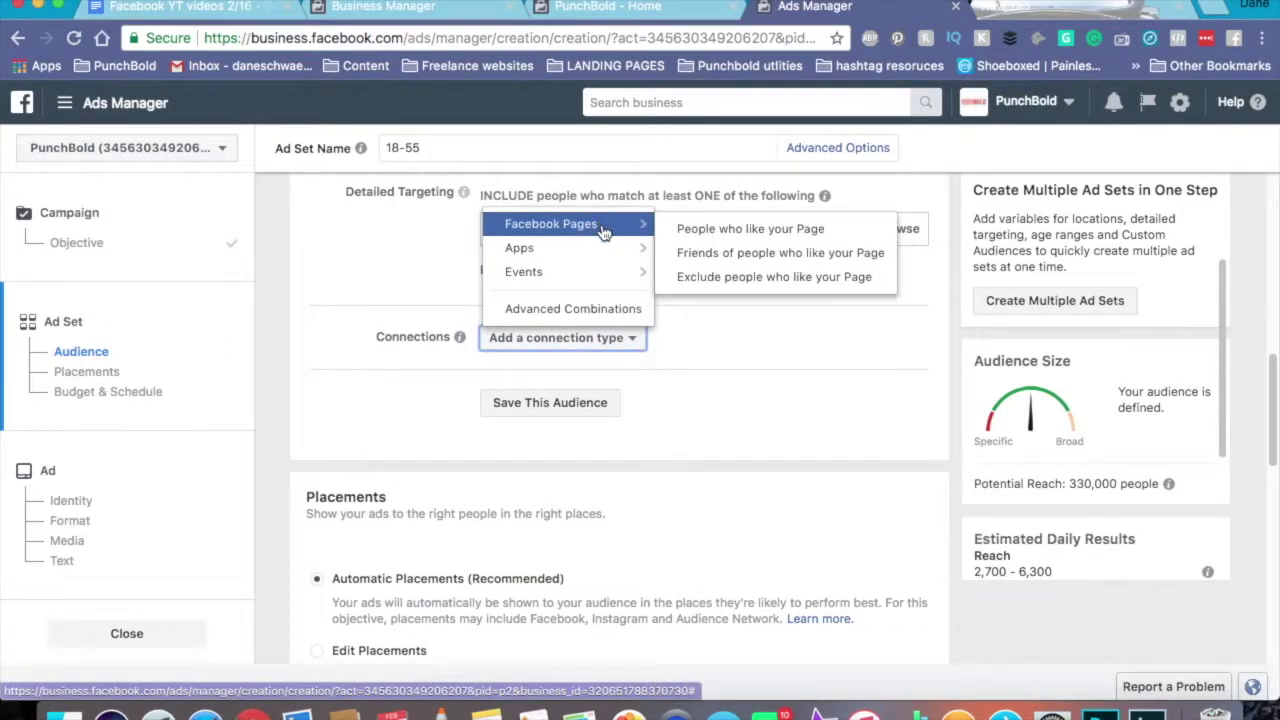
{"action": "left_click", "coordinate": [383, 277]}
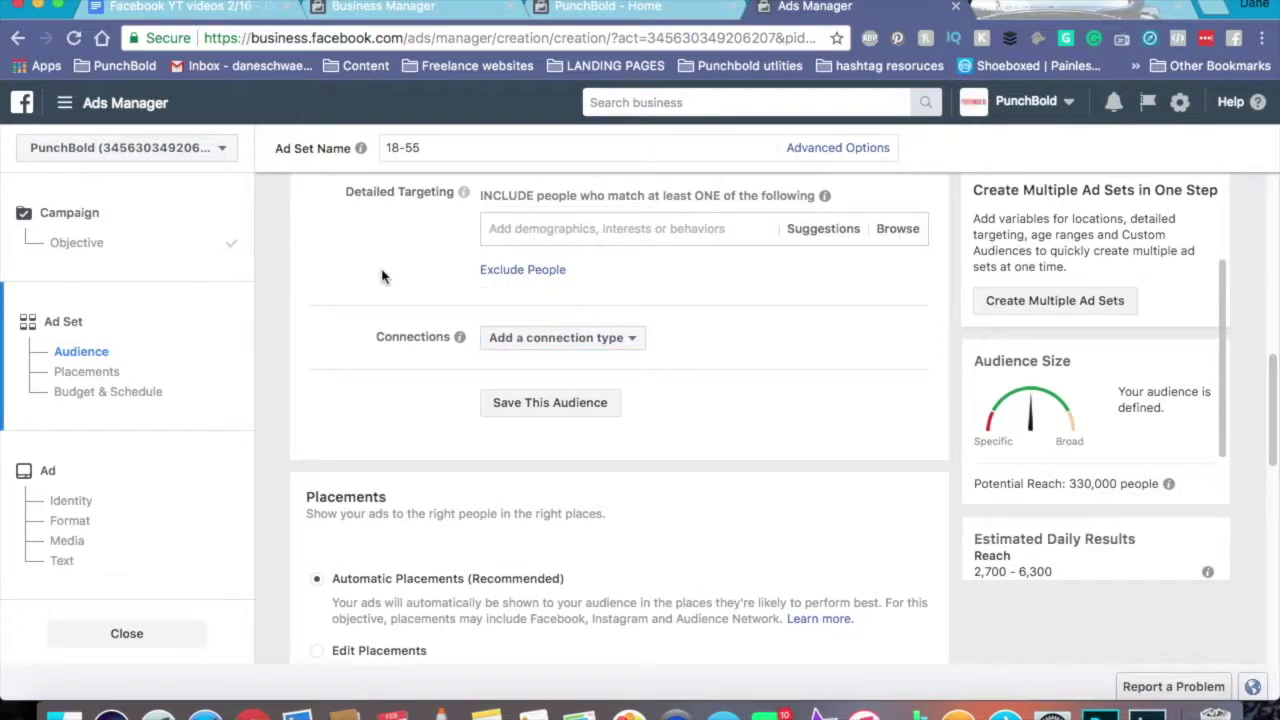
{"action": "scroll", "coordinate": [375, 280], "scroll_direction": "up", "scroll_amount": 3}
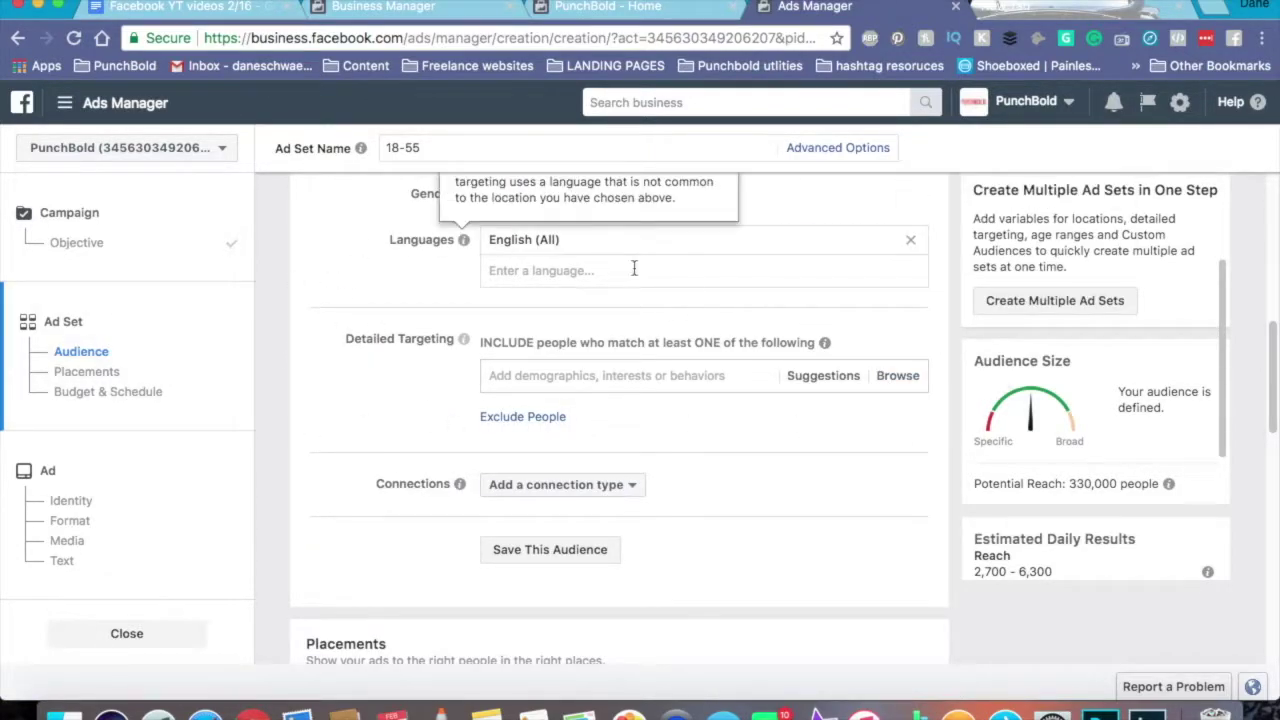
{"action": "left_click", "coordinate": [602, 375]}
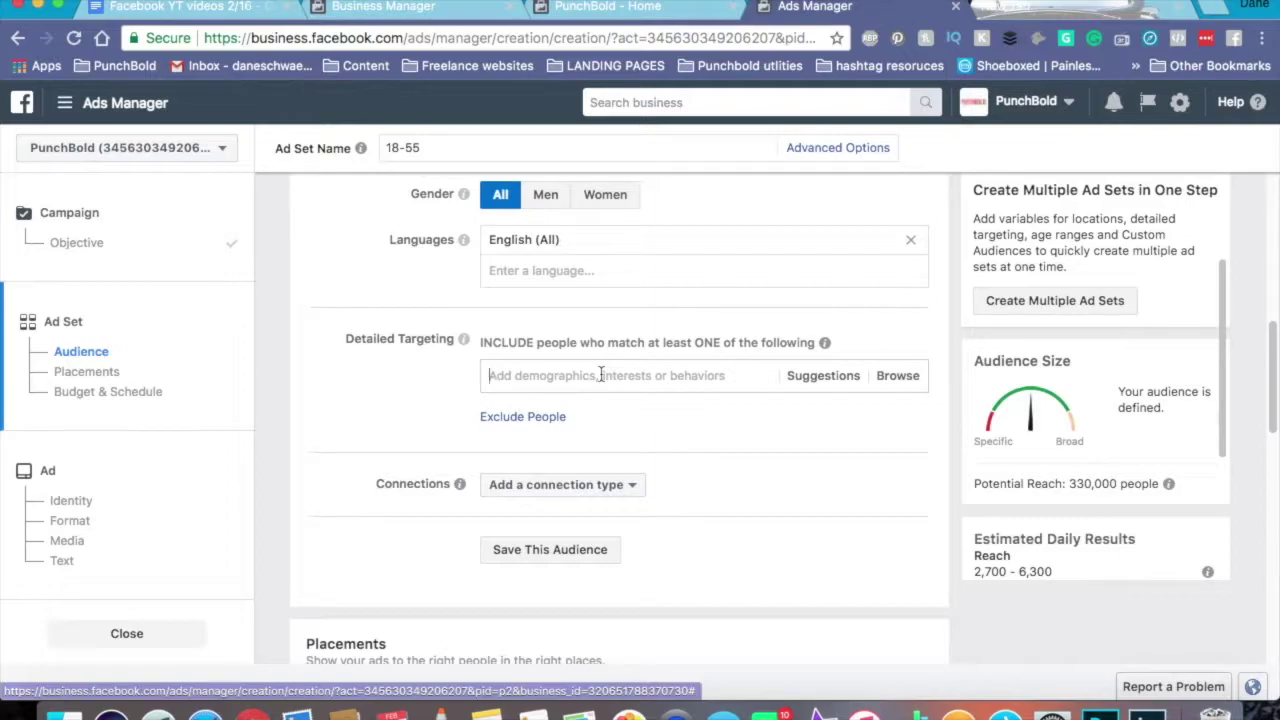
Step: Search 'facebook ads' in Detailed Targeting and add the Facebook interest
{"action": "left_click", "coordinate": [600, 375]}
{"action": "type", "text": "facebook ads"}
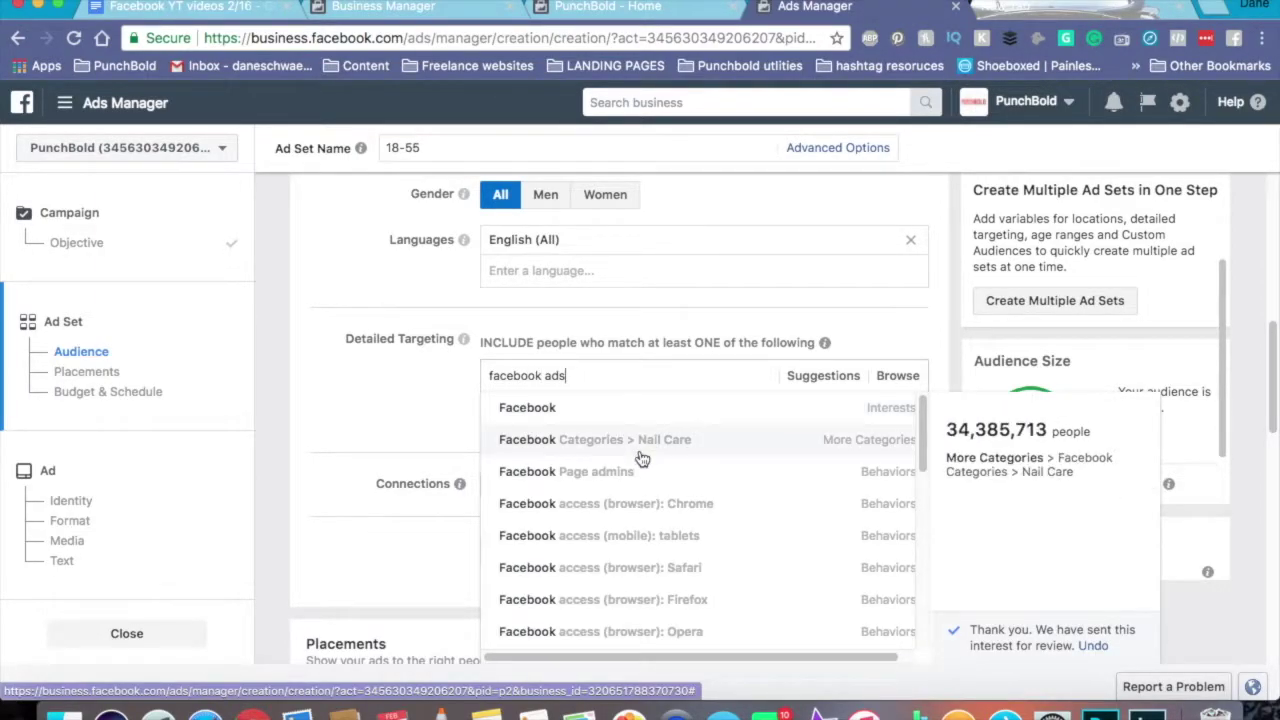
{"action": "scroll", "coordinate": [642, 458], "scroll_direction": "down", "scroll_amount": 3}
{"action": "scroll", "coordinate": [642, 458], "scroll_direction": "down", "scroll_amount": 1}
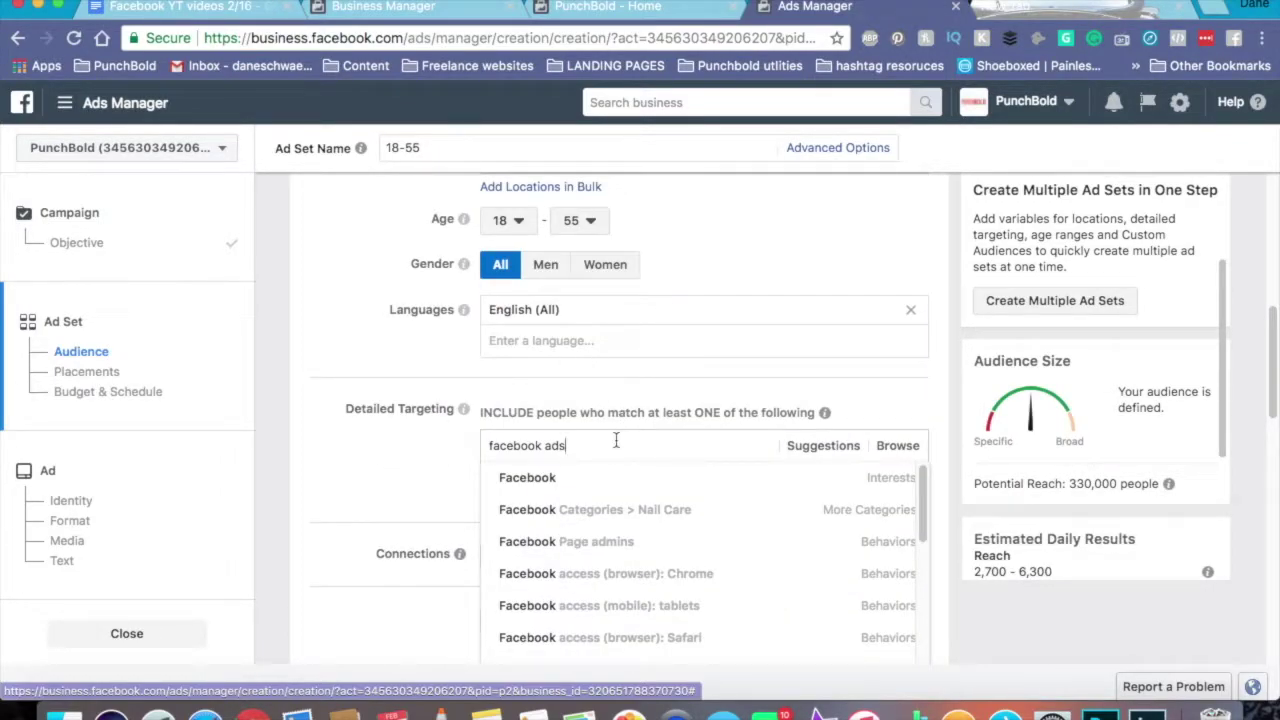
{"action": "mouse_move", "coordinate": [618, 480]}
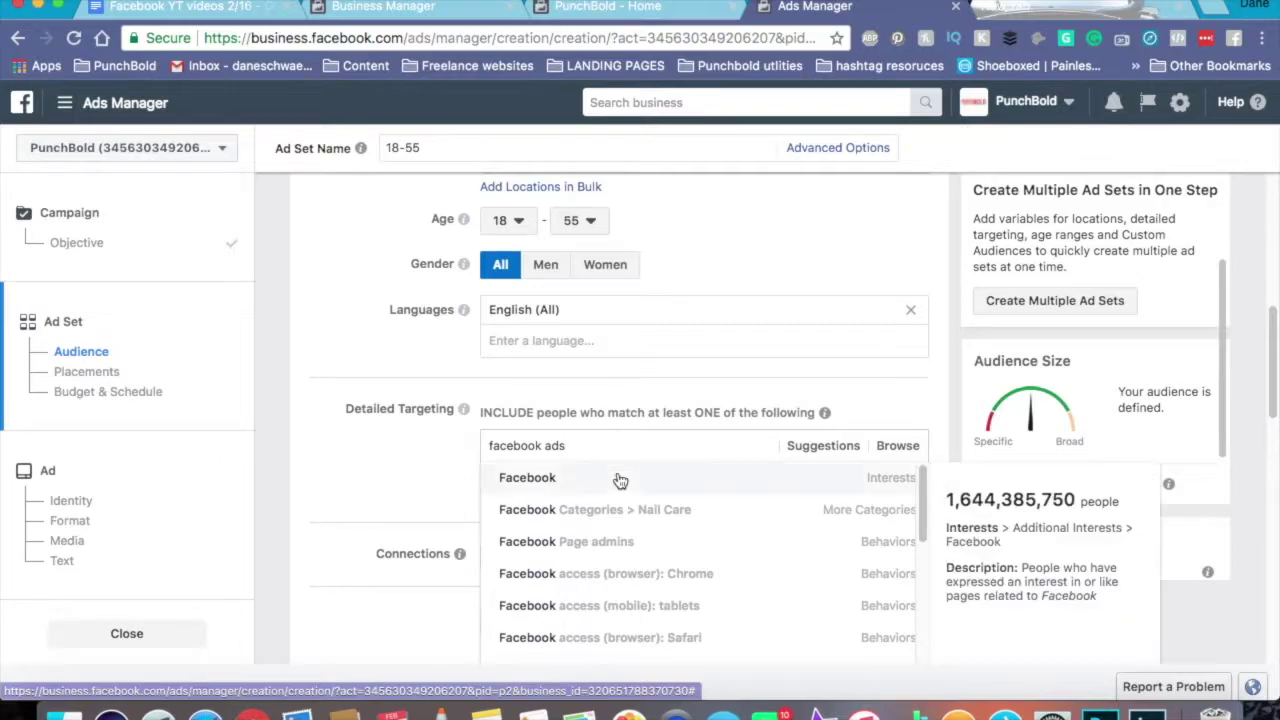
{"action": "left_click", "coordinate": [620, 481]}
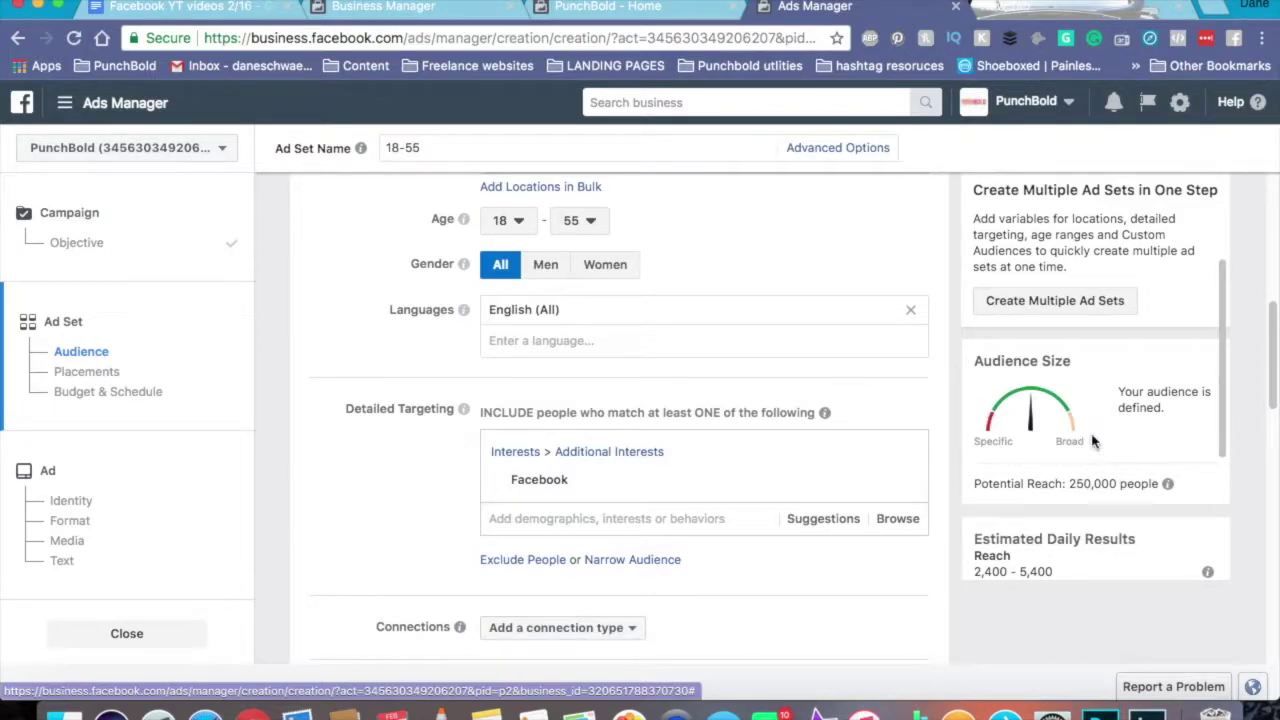
{"action": "scroll", "coordinate": [398, 436], "scroll_direction": "down", "scroll_amount": 3}
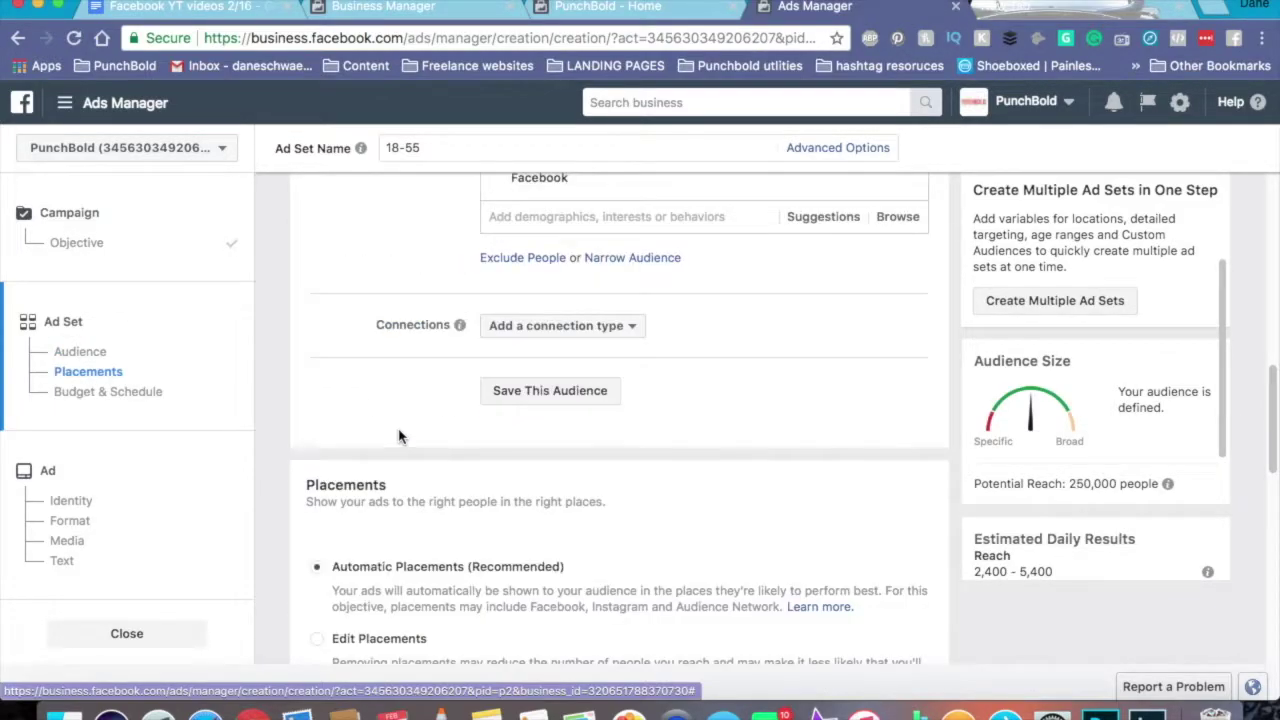
{"action": "scroll", "coordinate": [398, 436], "scroll_direction": "down", "scroll_amount": 2}
Step: Switch to manual placements and exclude Instant Articles, Suggested Videos and In-Stream Videos
{"action": "scroll", "coordinate": [388, 437], "scroll_direction": "down", "scroll_amount": 1}
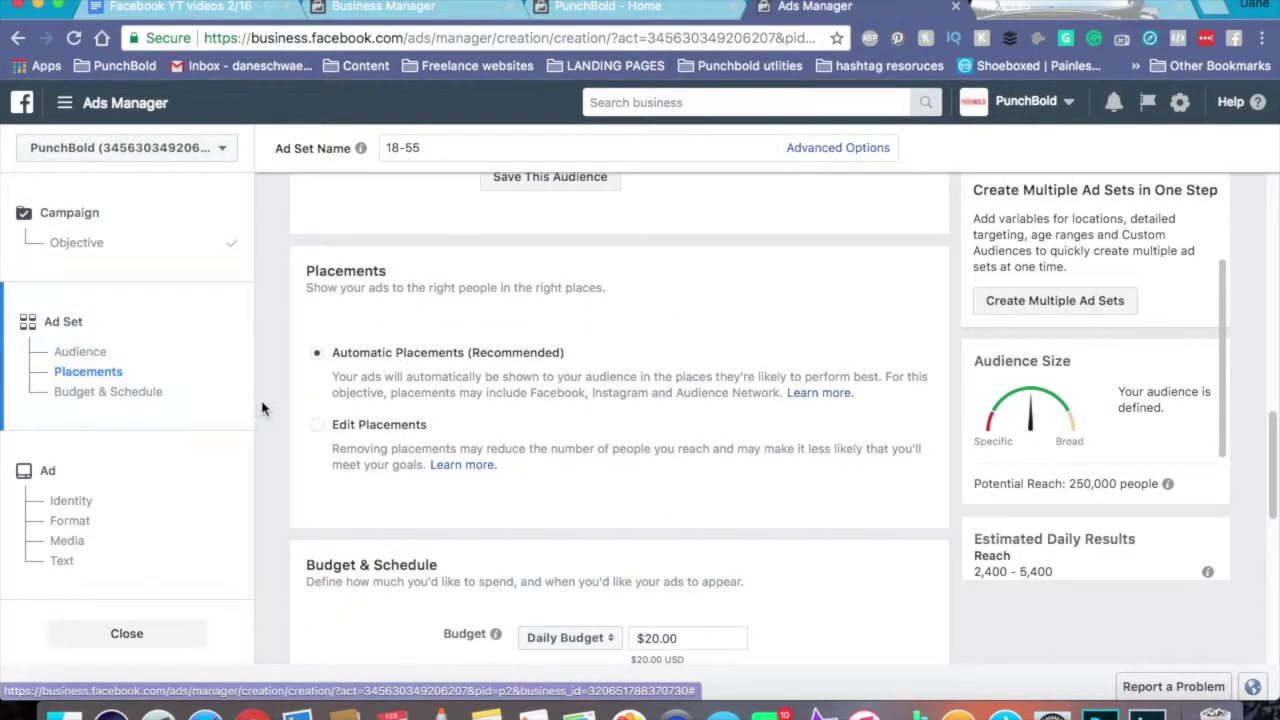
{"action": "left_click", "coordinate": [316, 425]}
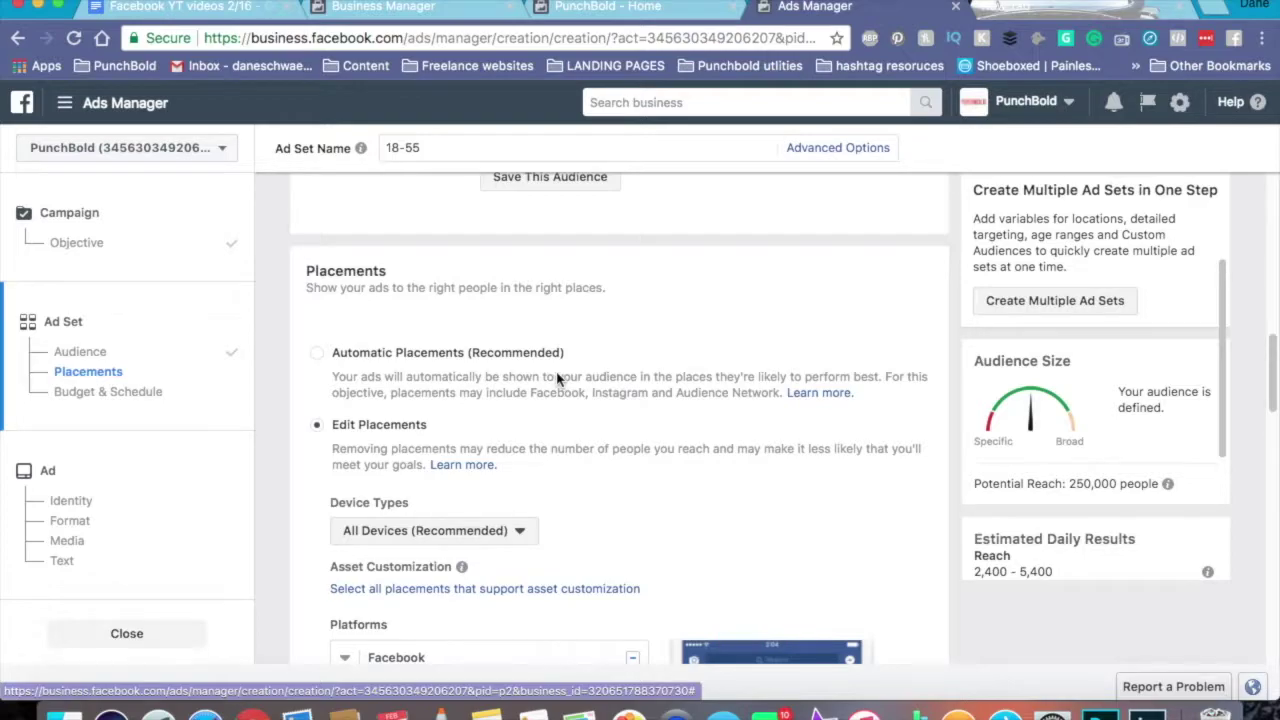
{"action": "scroll", "coordinate": [557, 378], "scroll_direction": "down", "scroll_amount": 3}
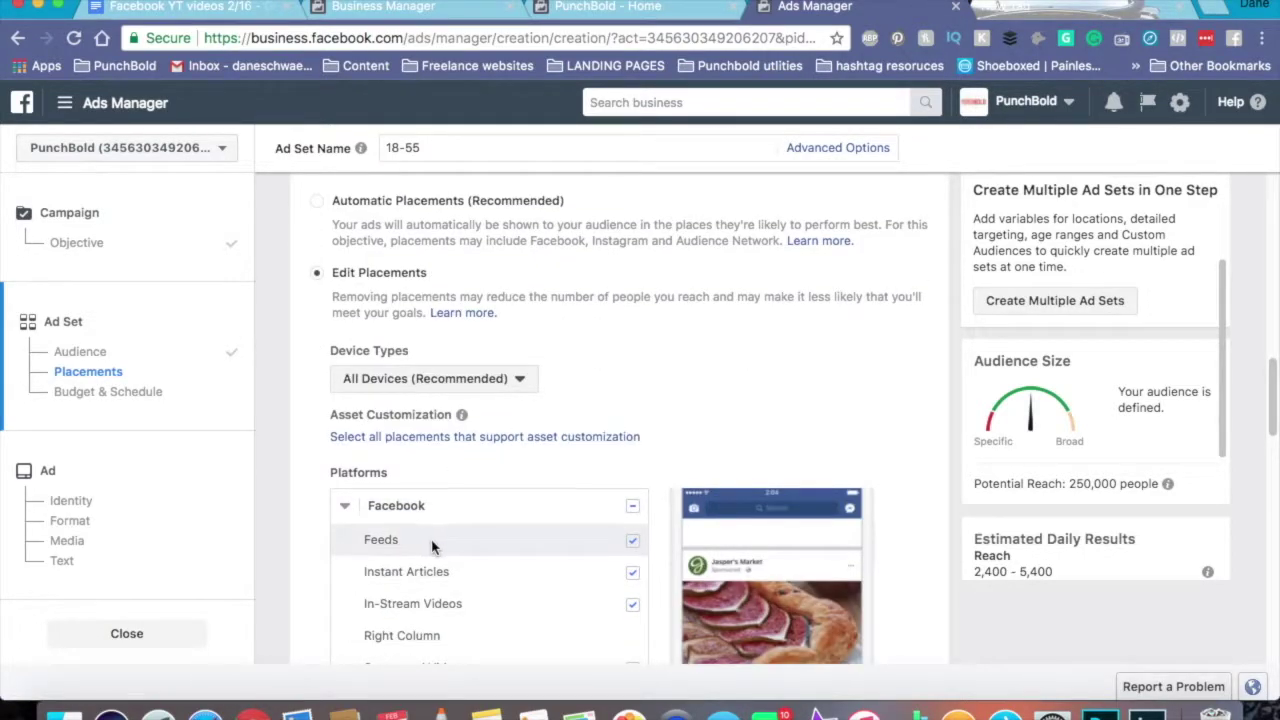
{"action": "scroll", "coordinate": [466, 543], "scroll_direction": "down", "scroll_amount": 2}
{"action": "left_click", "coordinate": [633, 503]}
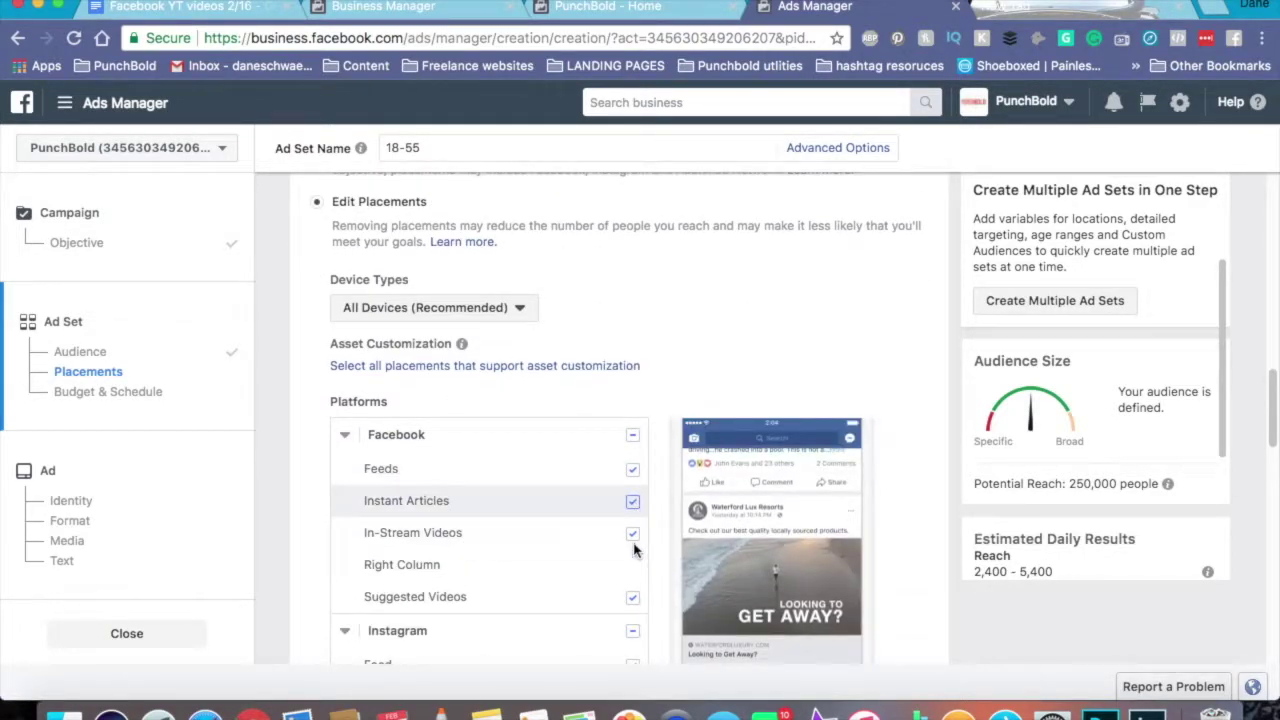
{"action": "left_click", "coordinate": [632, 598]}
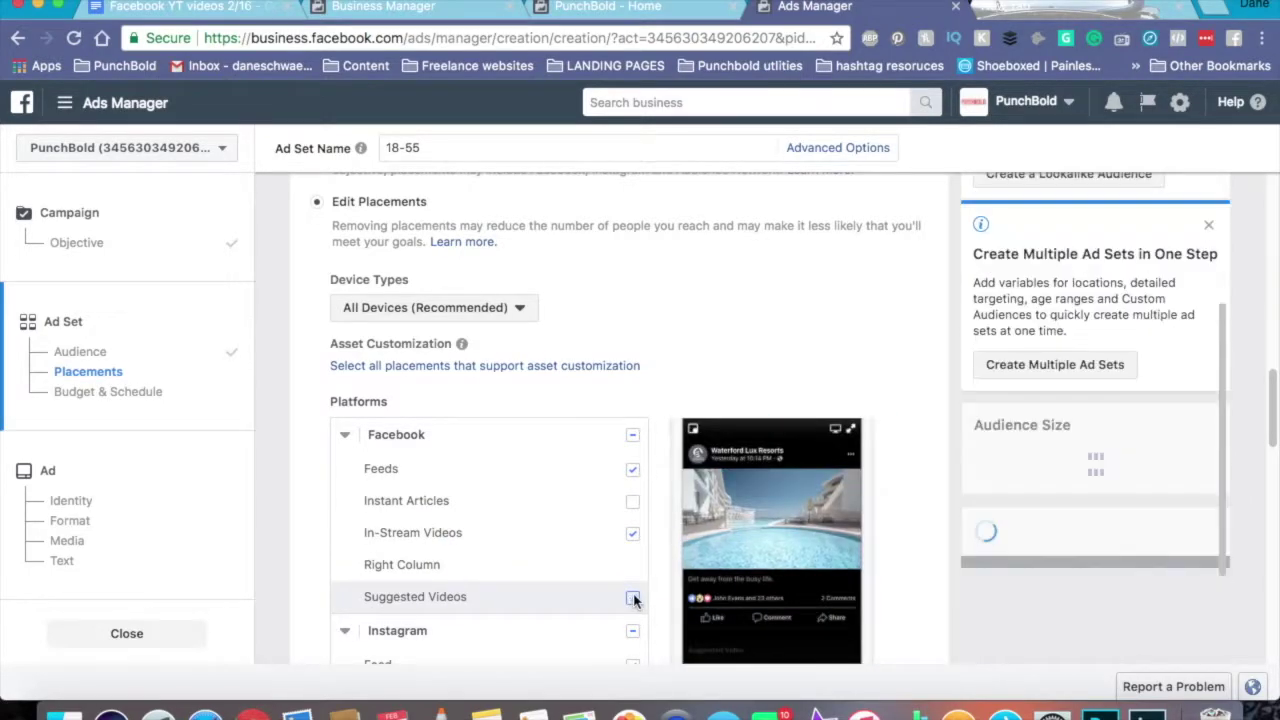
{"action": "left_click", "coordinate": [633, 533]}
Step: Remove all Instagram and Audience Network placements
{"action": "scroll", "coordinate": [313, 543], "scroll_direction": "down", "scroll_amount": 1}
{"action": "scroll", "coordinate": [313, 543], "scroll_direction": "down", "scroll_amount": 5}
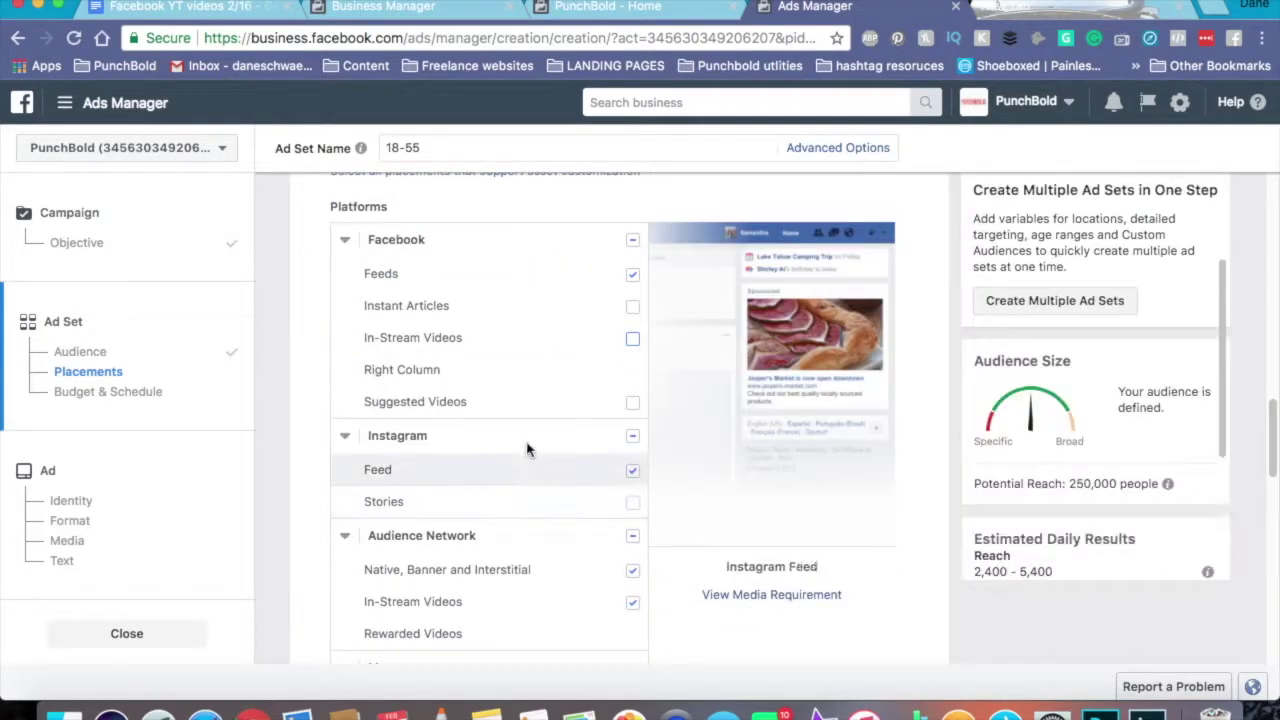
{"action": "left_click", "coordinate": [633, 437]}
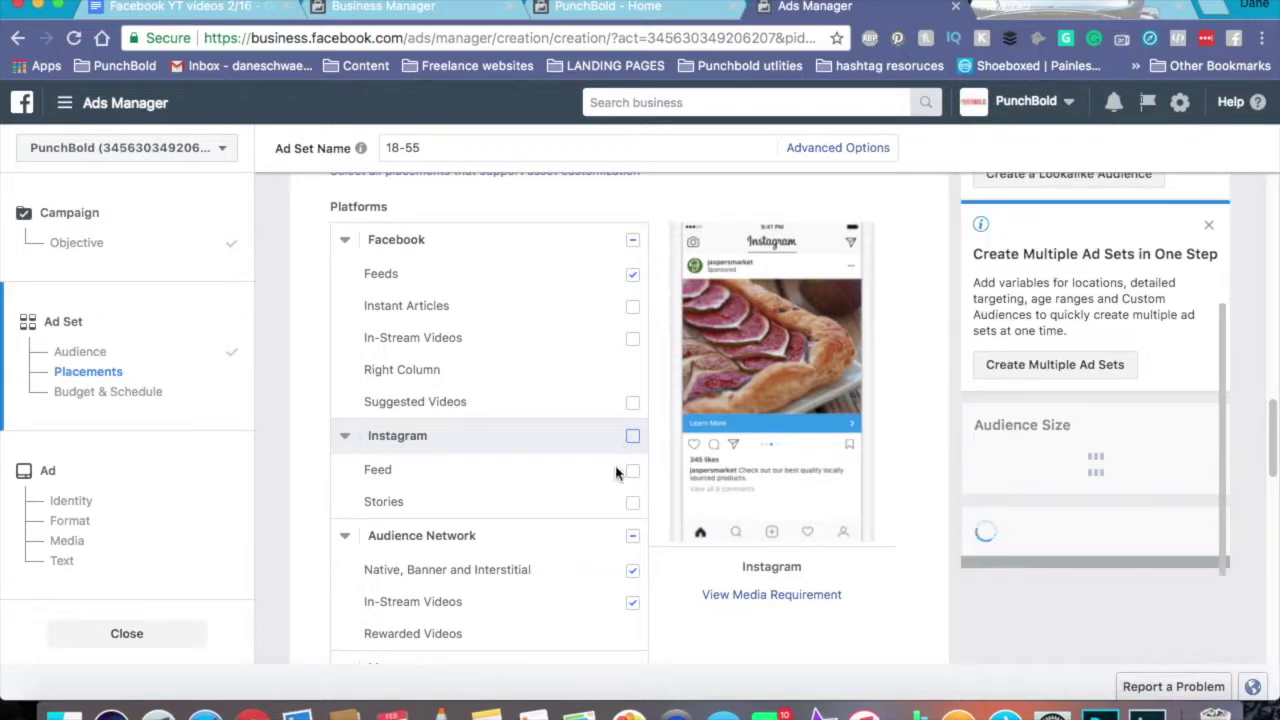
{"action": "left_click", "coordinate": [632, 538]}
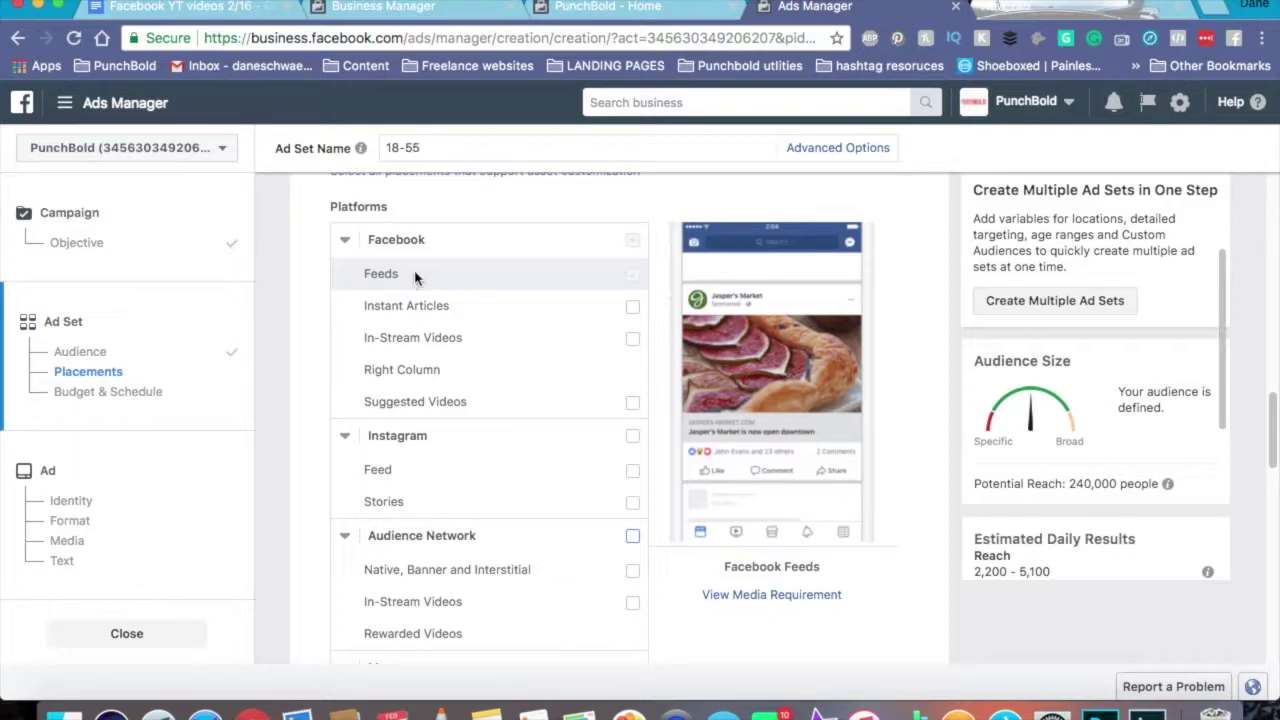
{"action": "scroll", "coordinate": [310, 355], "scroll_direction": "down", "scroll_amount": 6}
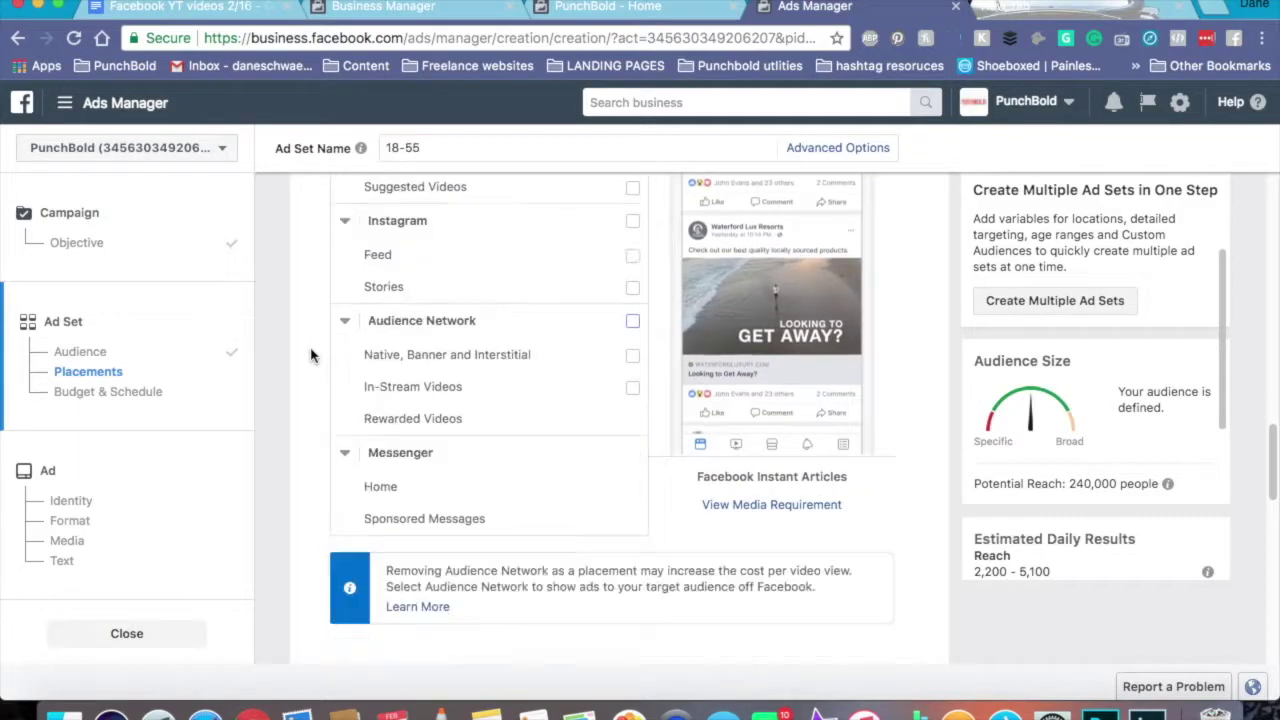
{"action": "scroll", "coordinate": [310, 355], "scroll_direction": "down", "scroll_amount": 3}
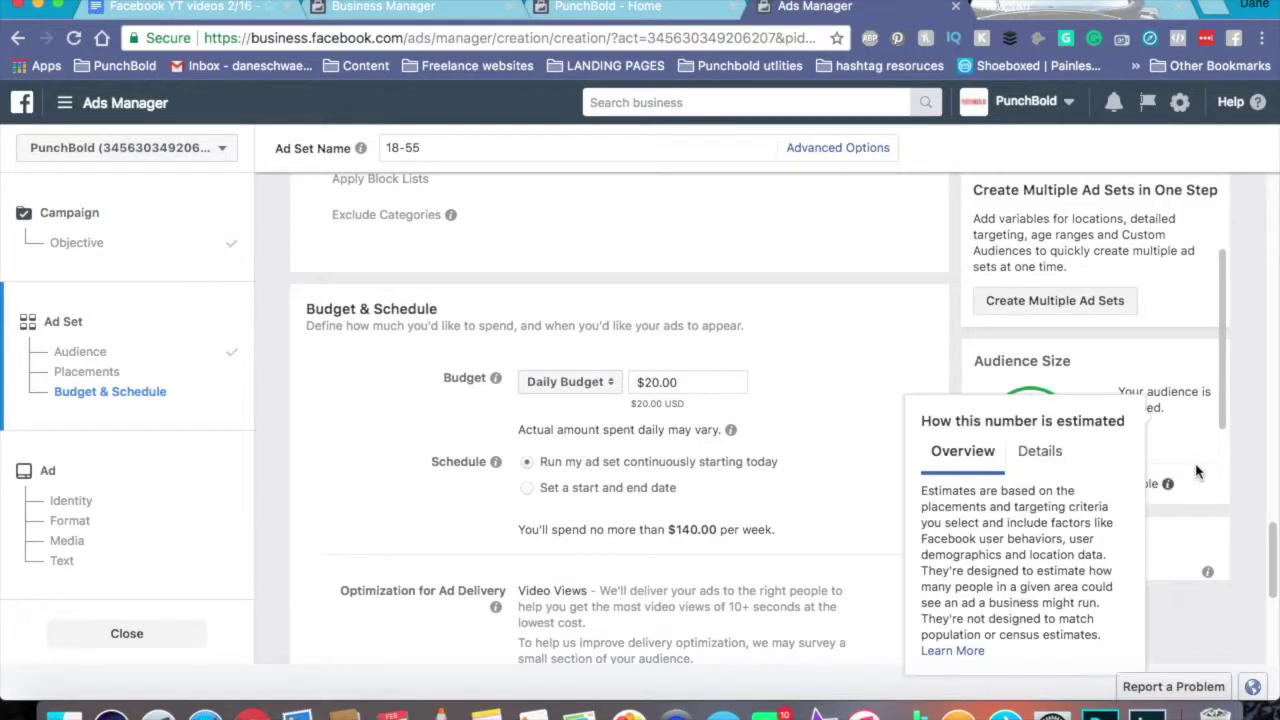
Step: Change the daily budget from $20.00 to $5.00
{"action": "left_click_drag", "start_coordinate": [700, 382], "coordinate": [648, 383]}
{"action": "left_click", "coordinate": [648, 383]}
{"action": "type", "text": "5"}
{"action": "left_click", "coordinate": [829, 320]}
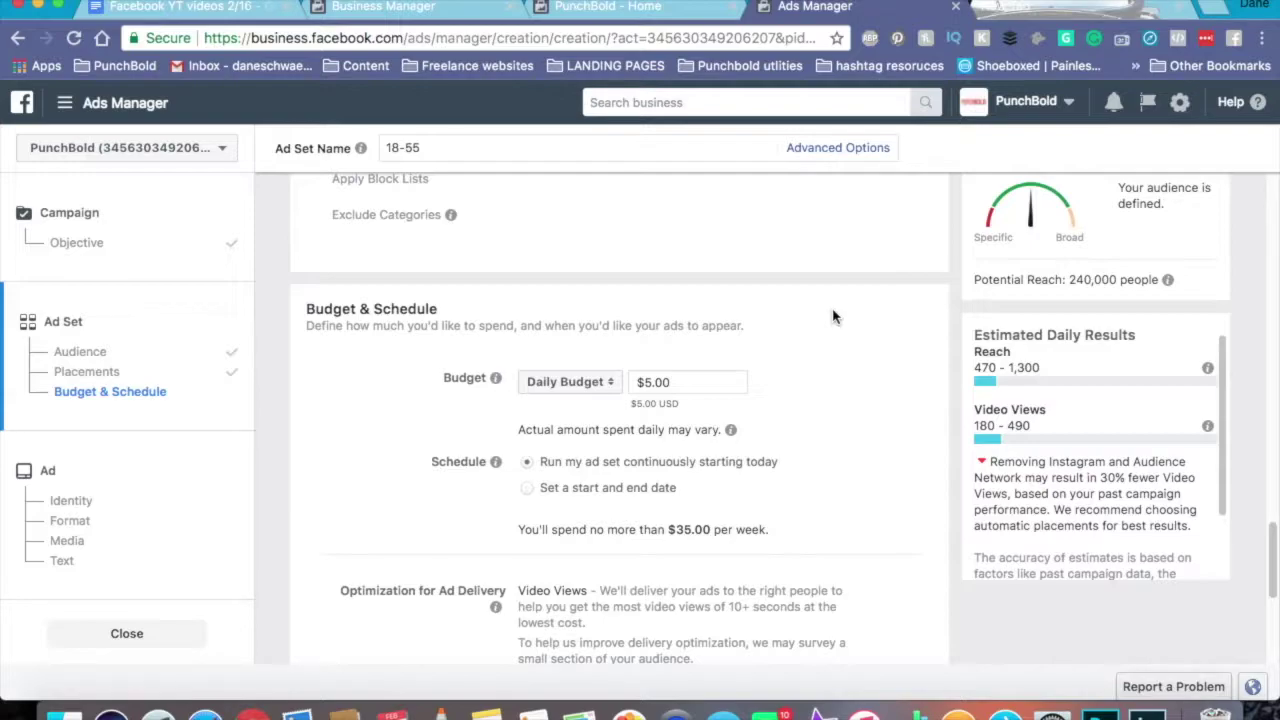
{"action": "scroll", "coordinate": [832, 358], "scroll_direction": "down", "scroll_amount": 1}
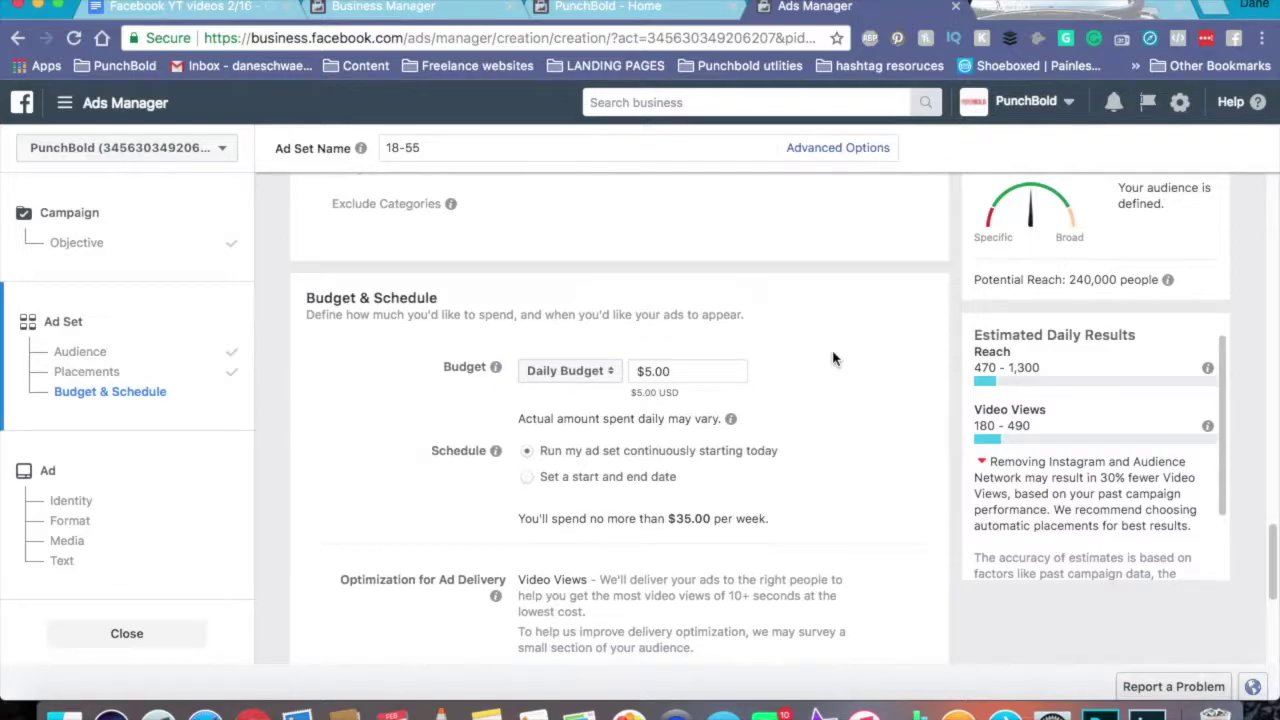
Step: Switch the ad set schedule to a fixed start and end date
{"action": "left_click", "coordinate": [528, 479]}
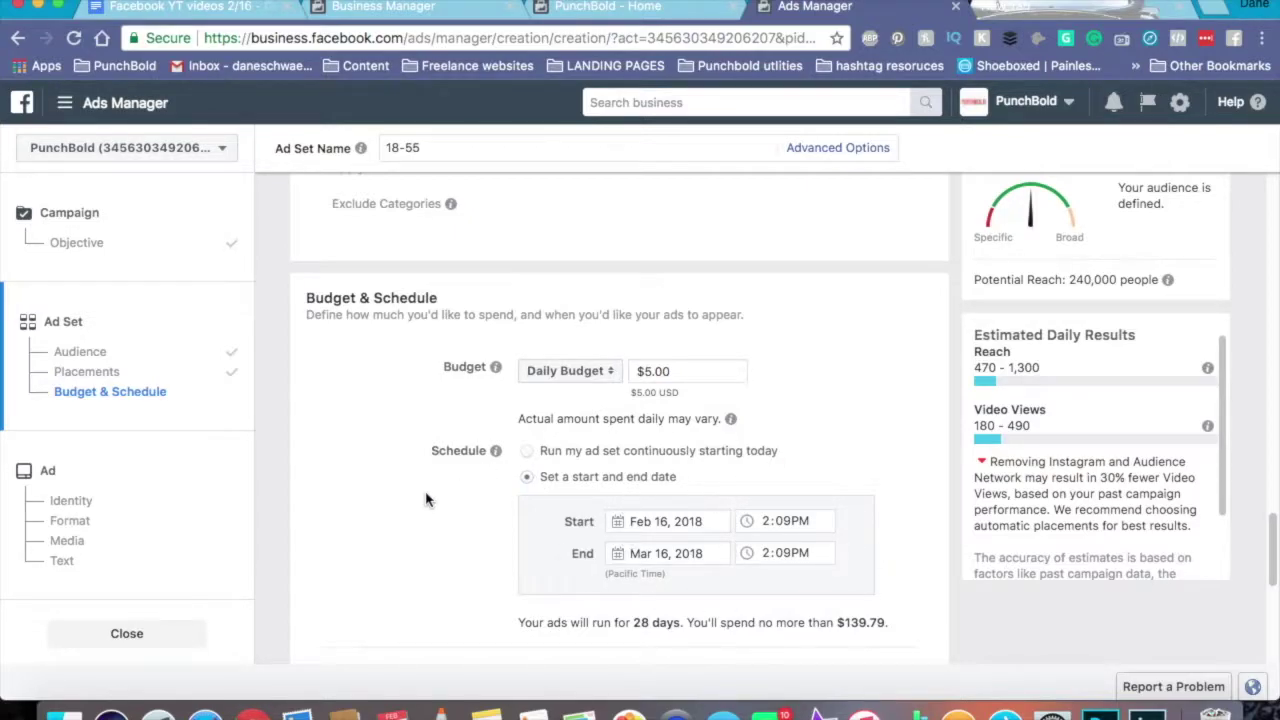
{"action": "scroll", "coordinate": [426, 500], "scroll_direction": "down", "scroll_amount": 3}
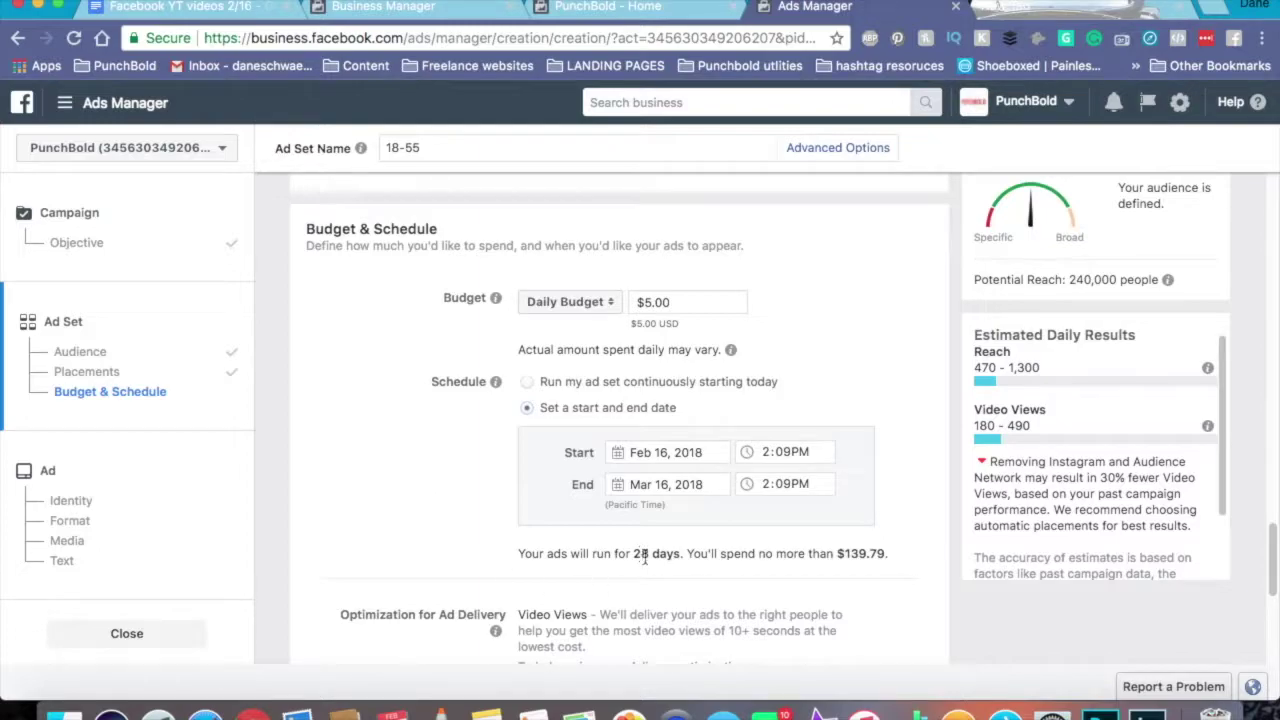
{"action": "left_click_drag", "start_coordinate": [838, 553], "coordinate": [886, 553]}
{"action": "left_click", "coordinate": [900, 548]}
Step: Set the end date to February 17, 2018 and continue to the ad
{"action": "left_click", "coordinate": [617, 488]}
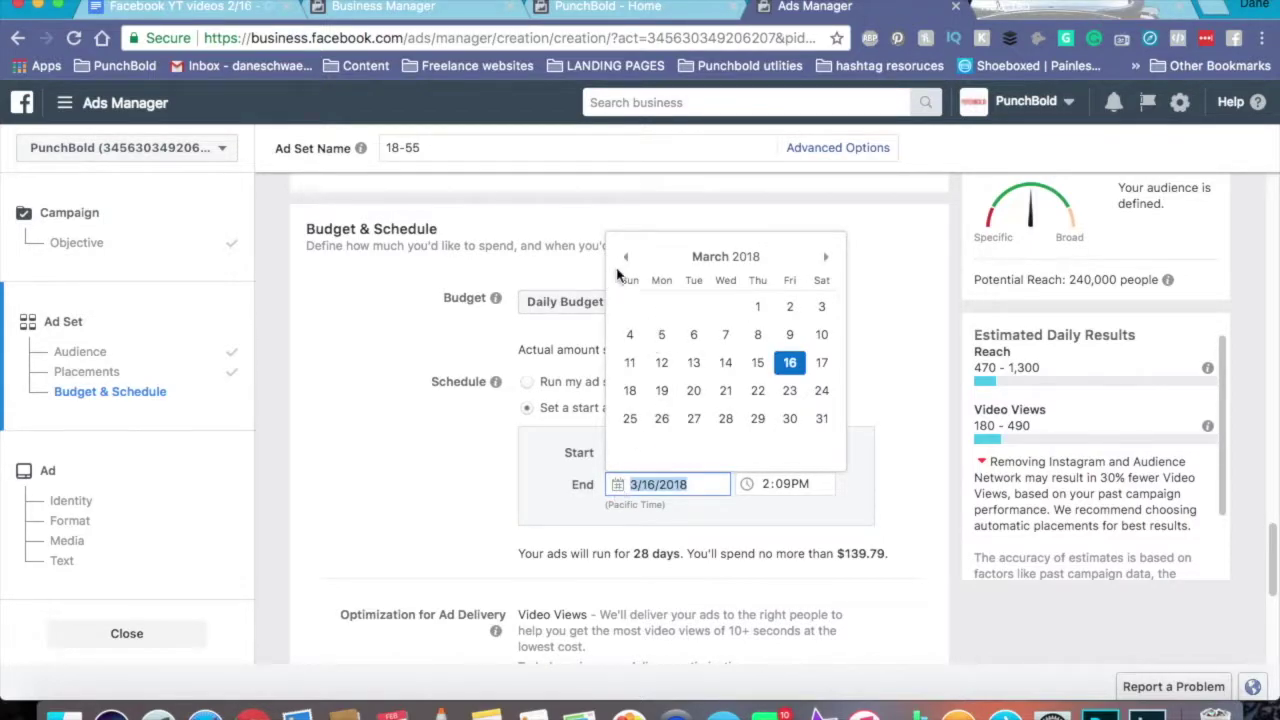
{"action": "left_click", "coordinate": [628, 262]}
{"action": "left_click", "coordinate": [821, 362]}
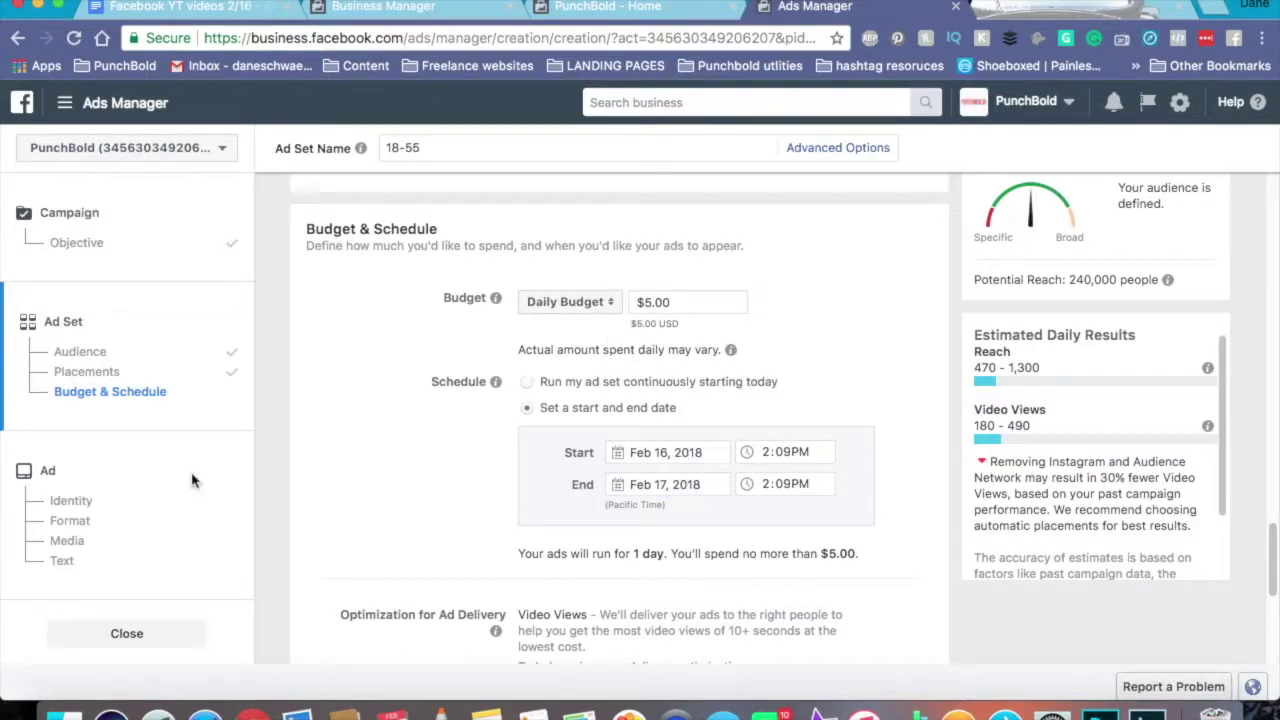
{"action": "scroll", "coordinate": [444, 488], "scroll_direction": "down", "scroll_amount": 5}
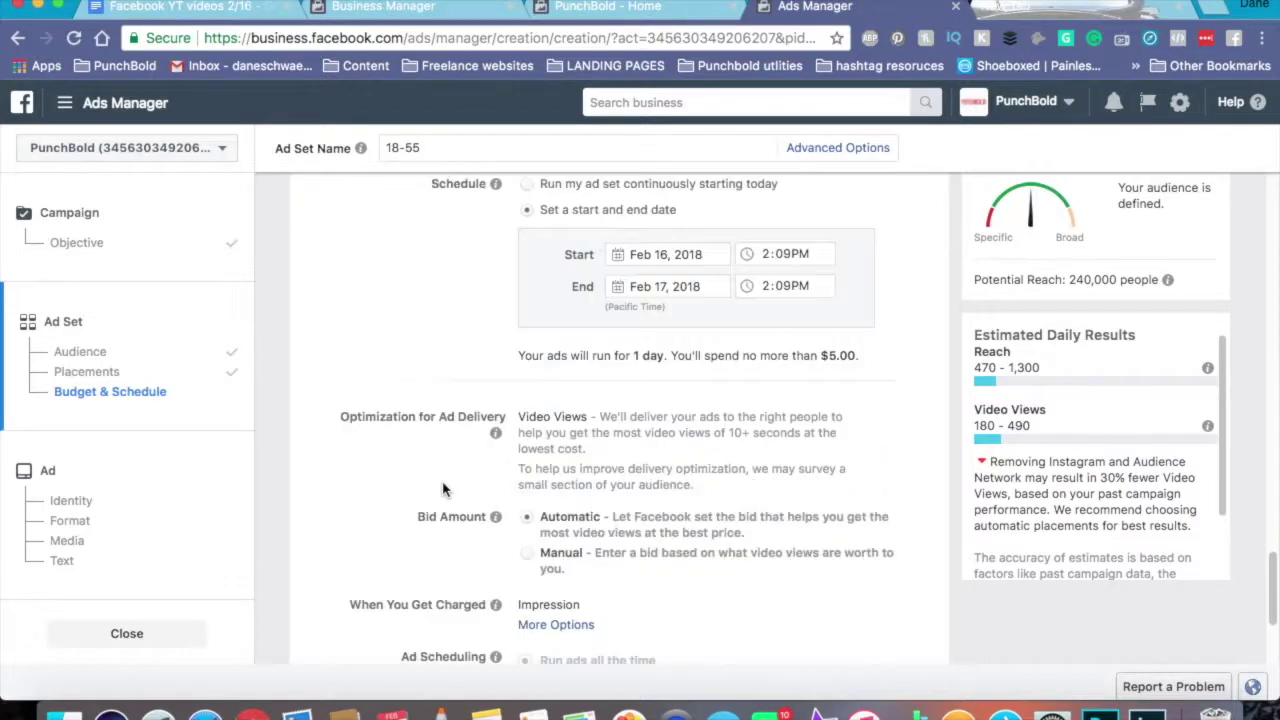
{"action": "mouse_move", "coordinate": [495, 449]}
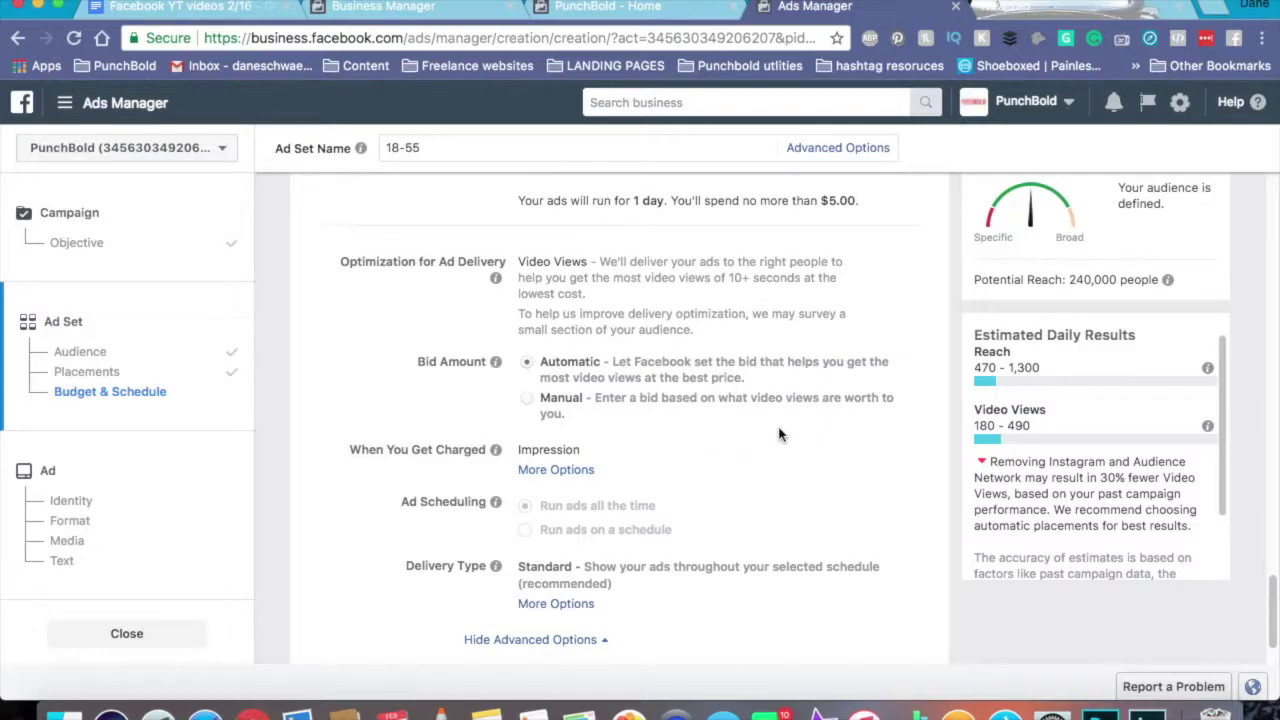
{"action": "scroll", "coordinate": [780, 434], "scroll_direction": "down", "scroll_amount": 2}
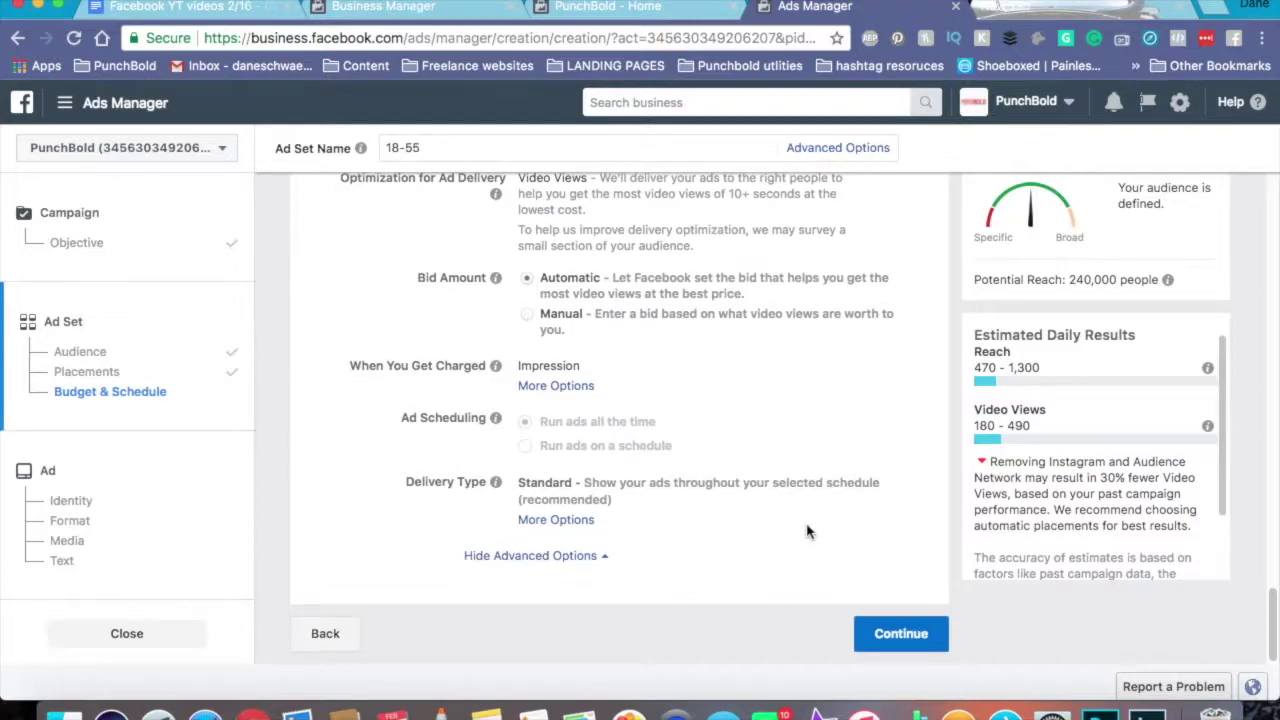
{"action": "left_click", "coordinate": [902, 634]}
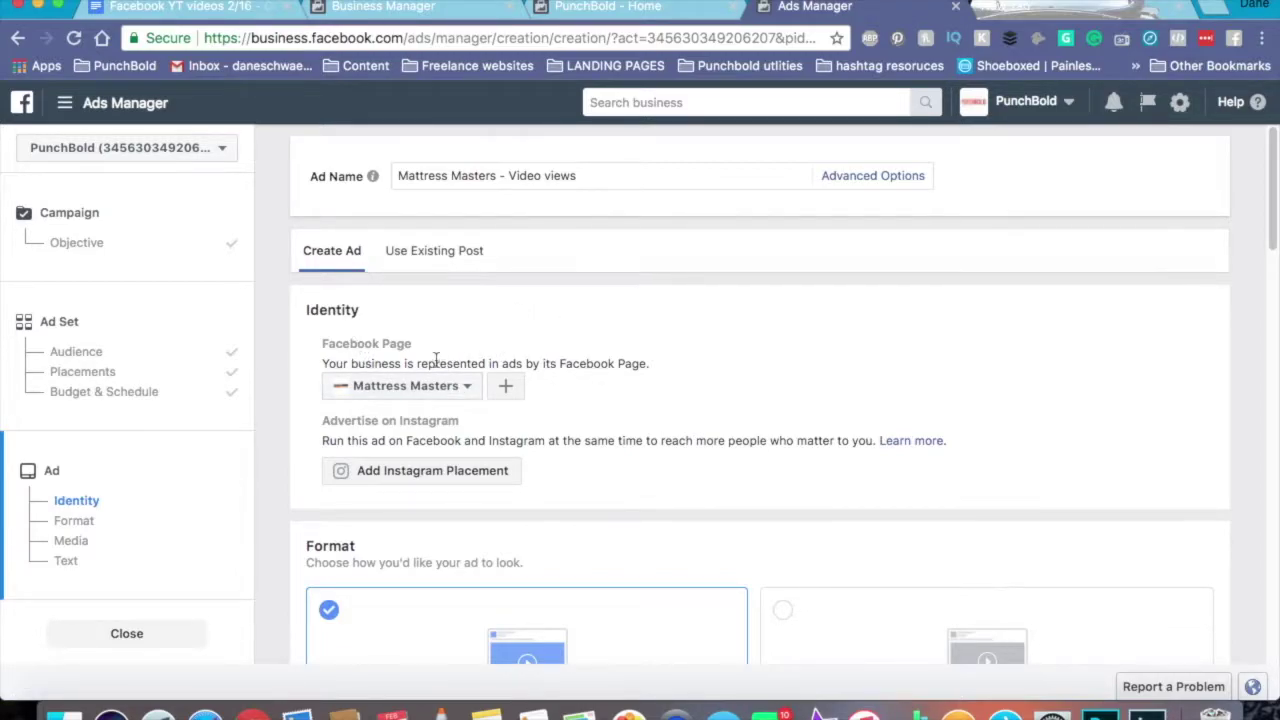
{"action": "left_click", "coordinate": [450, 388]}
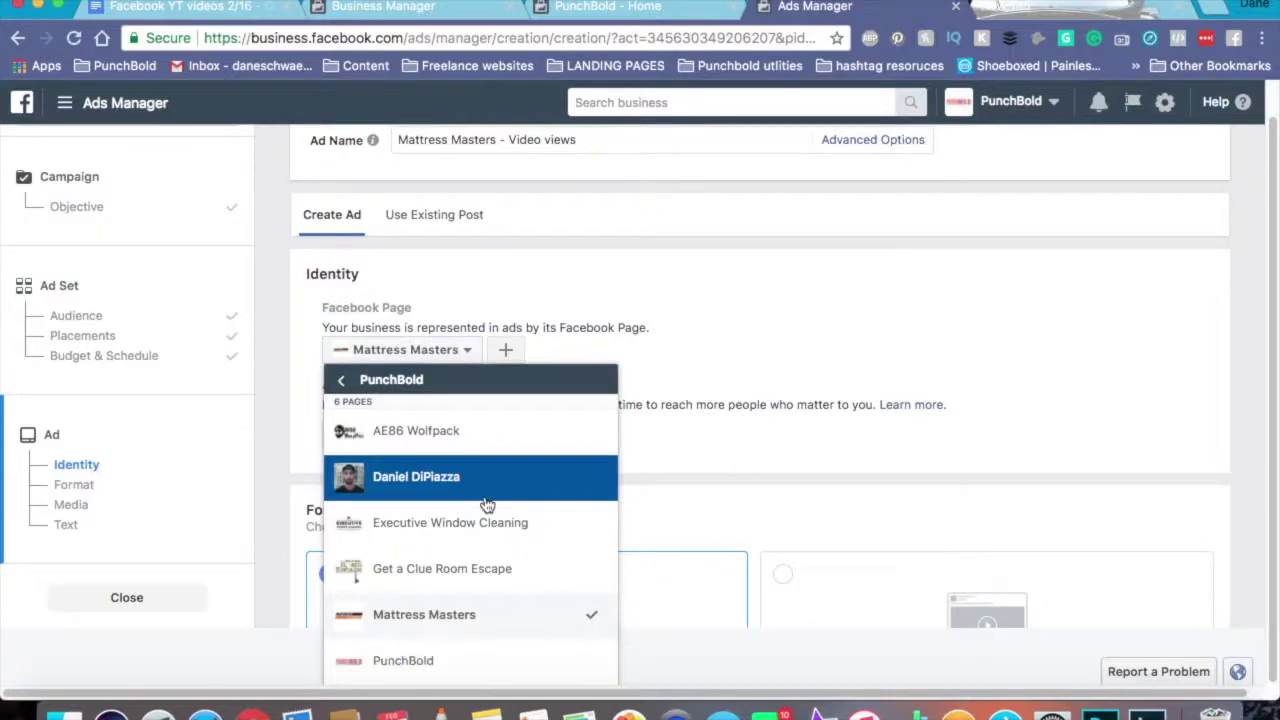
{"action": "left_click", "coordinate": [436, 664]}
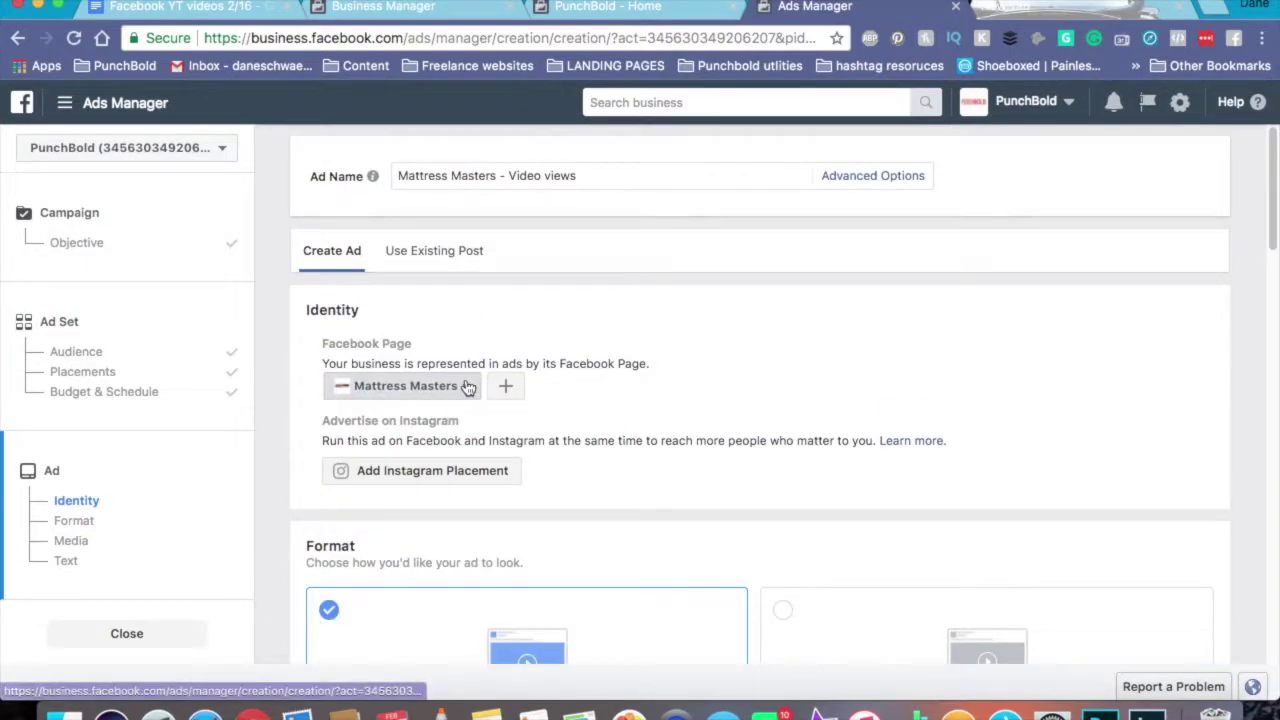
{"action": "left_click", "coordinate": [466, 386]}
{"action": "left_click", "coordinate": [445, 651]}
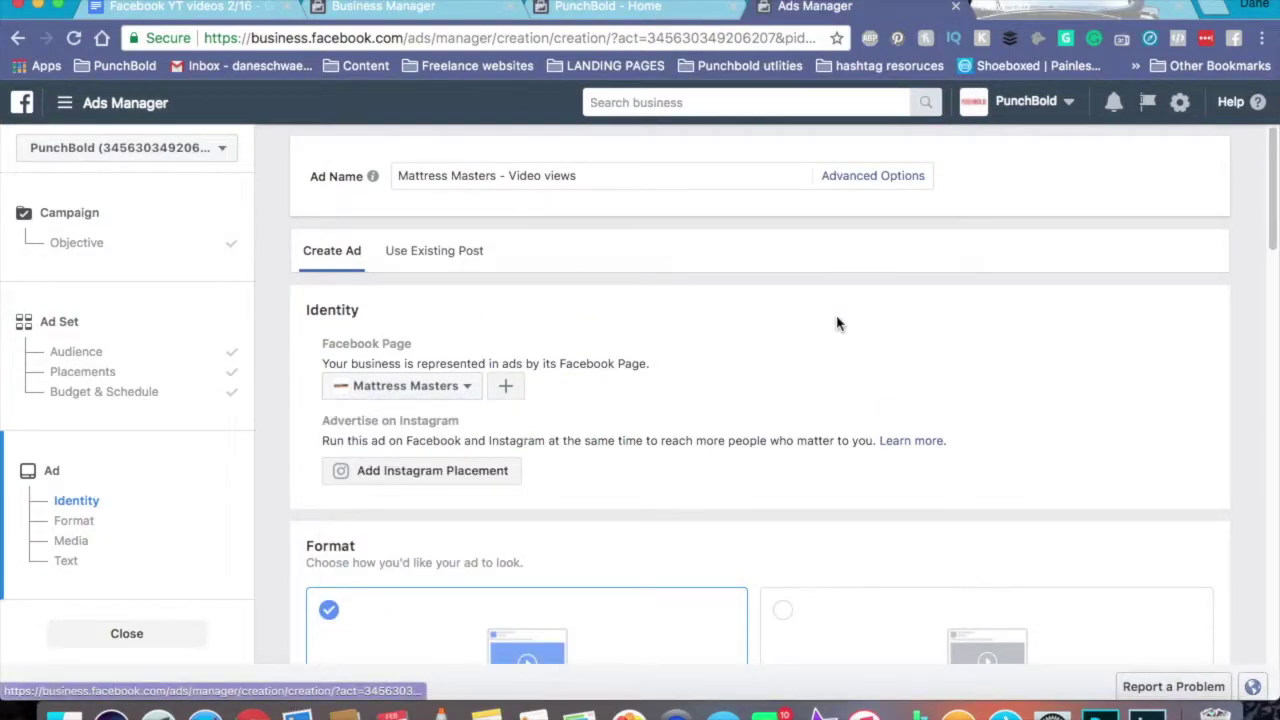
{"action": "scroll", "coordinate": [779, 366], "scroll_direction": "down", "scroll_amount": 5}
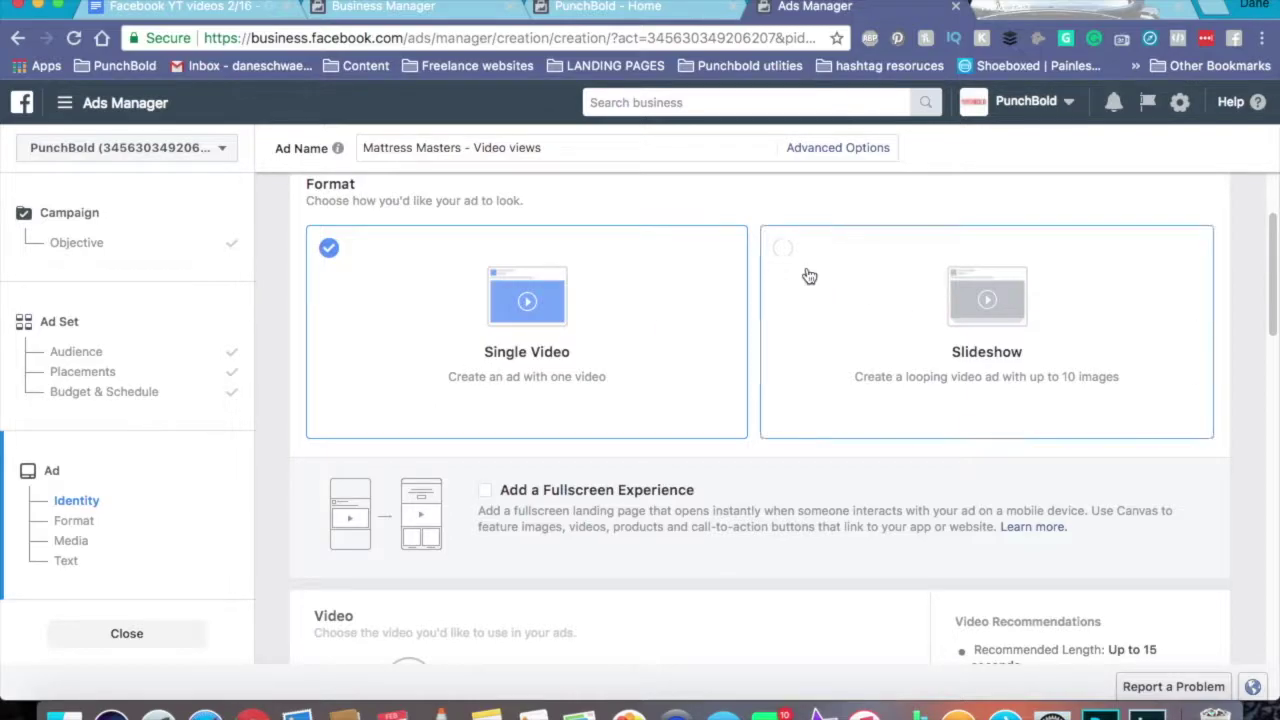
Step: Switch the ad format from Single Video to Slideshow
{"action": "left_click", "coordinate": [782, 249]}
{"action": "scroll", "coordinate": [784, 255], "scroll_direction": "down", "scroll_amount": 3}
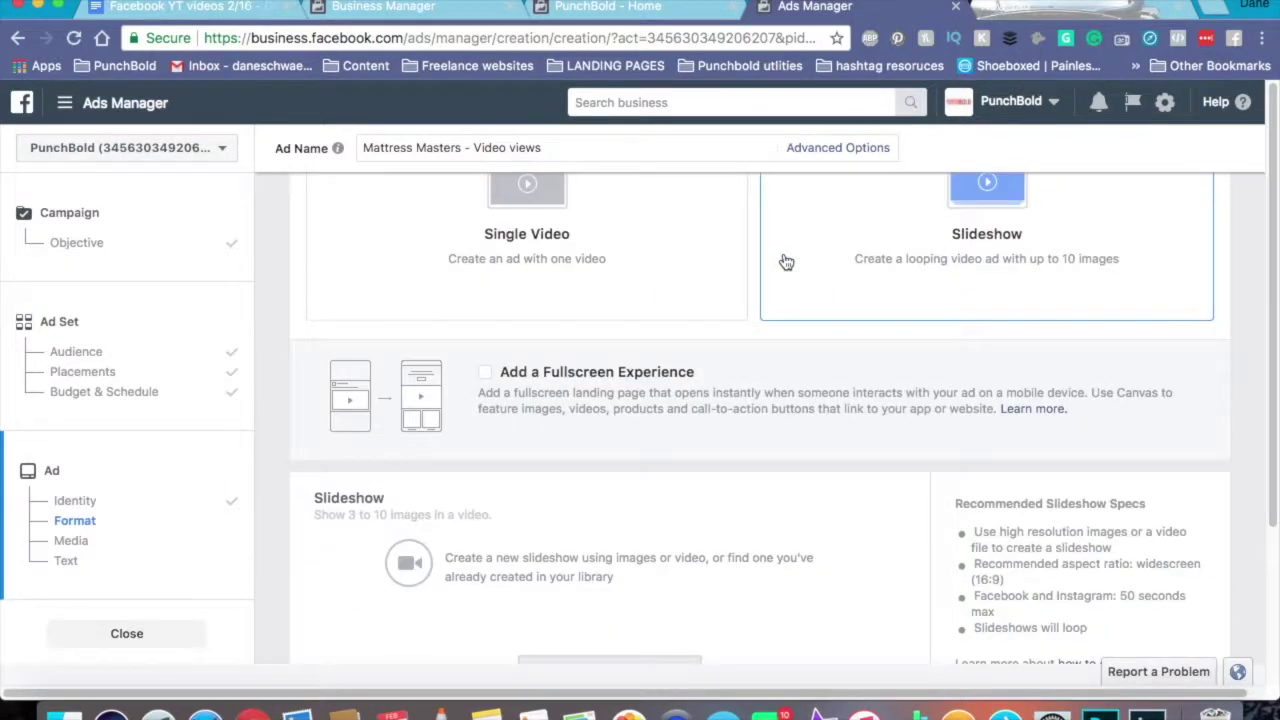
{"action": "scroll", "coordinate": [786, 262], "scroll_direction": "down", "scroll_amount": 3}
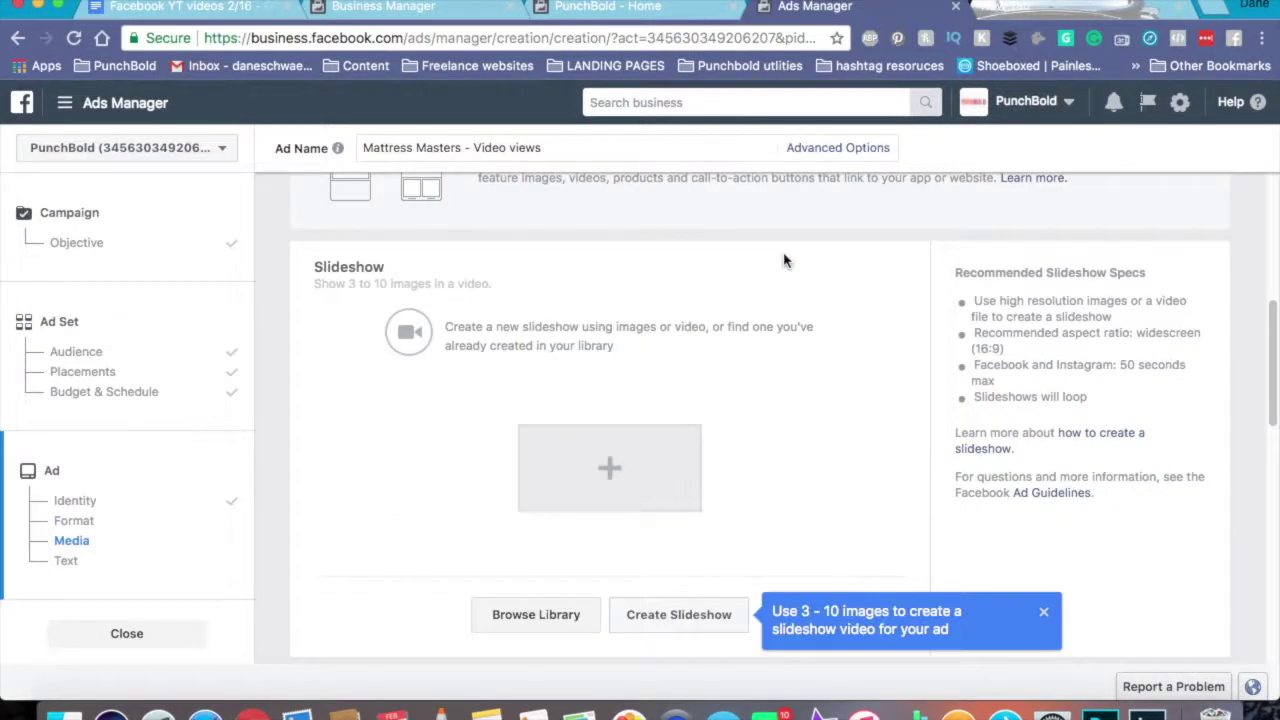
{"action": "scroll", "coordinate": [785, 260], "scroll_direction": "down", "scroll_amount": 1}
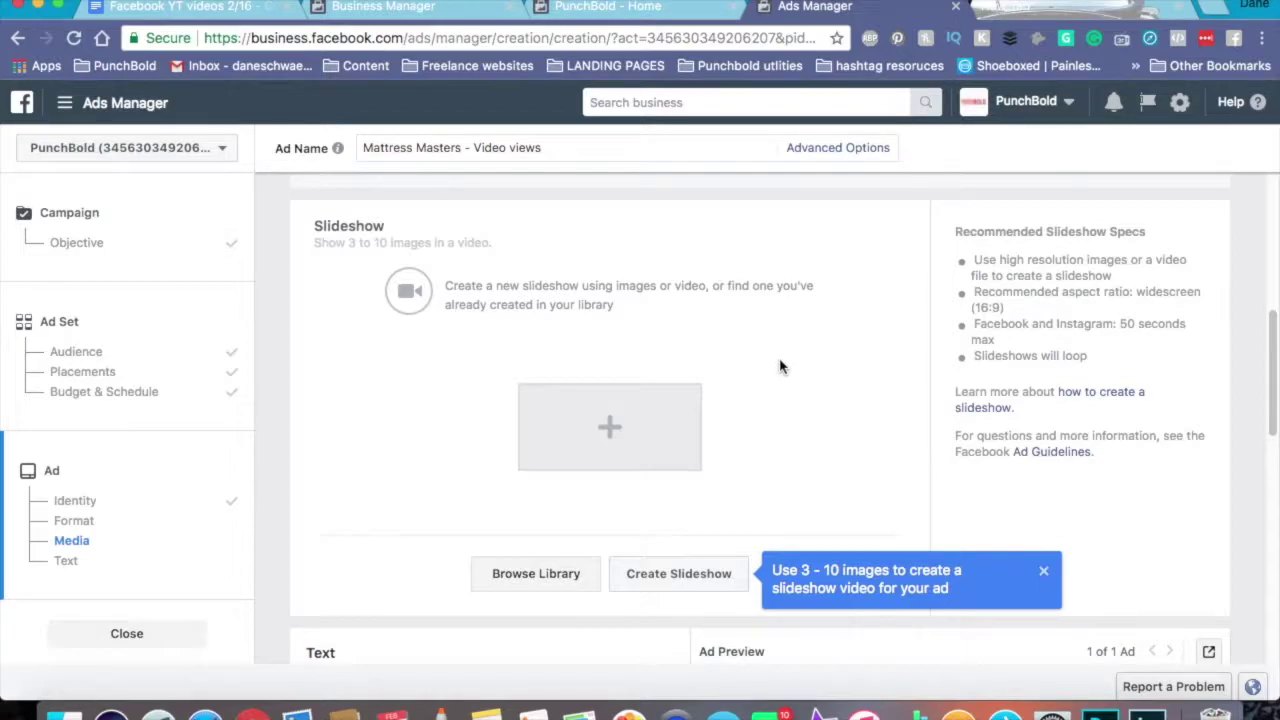
Step: Dismiss the 'Use 3 - 10 images' tip and choose to use an existing Page post
{"action": "left_click", "coordinate": [1043, 571]}
{"action": "scroll", "coordinate": [800, 425], "scroll_direction": "up", "scroll_amount": 5}
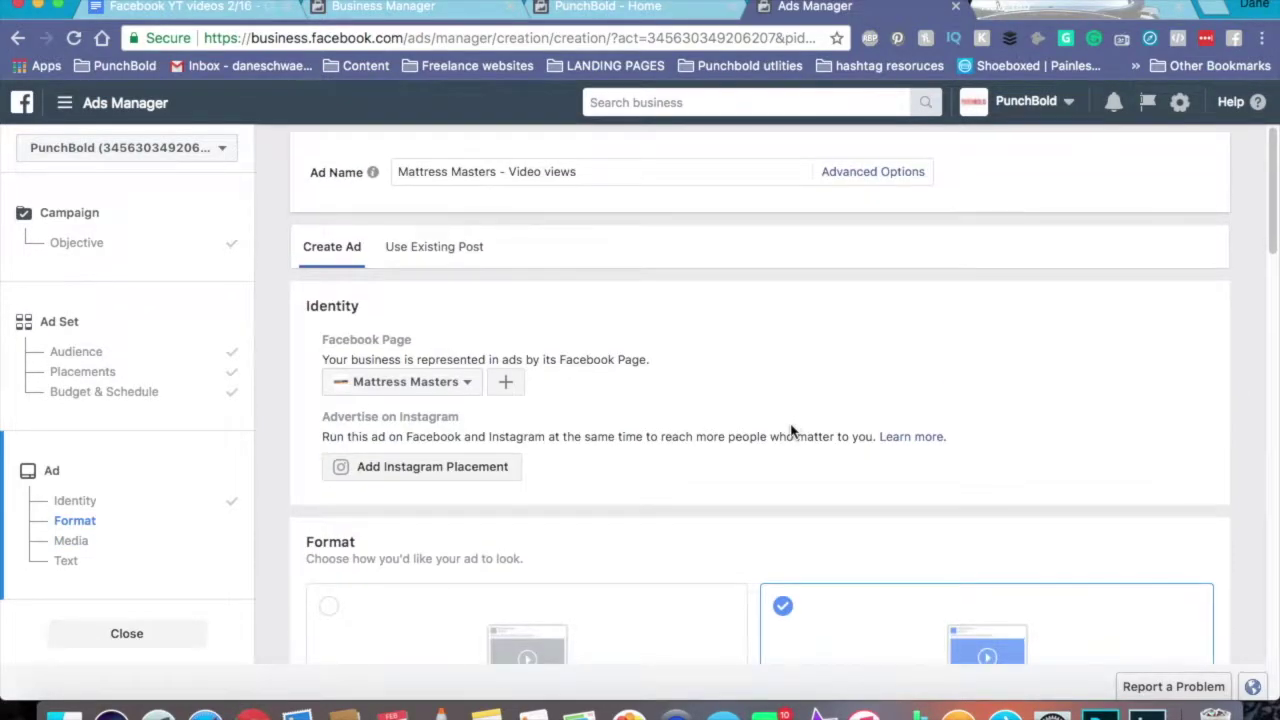
{"action": "scroll", "coordinate": [657, 309], "scroll_direction": "down", "scroll_amount": 3}
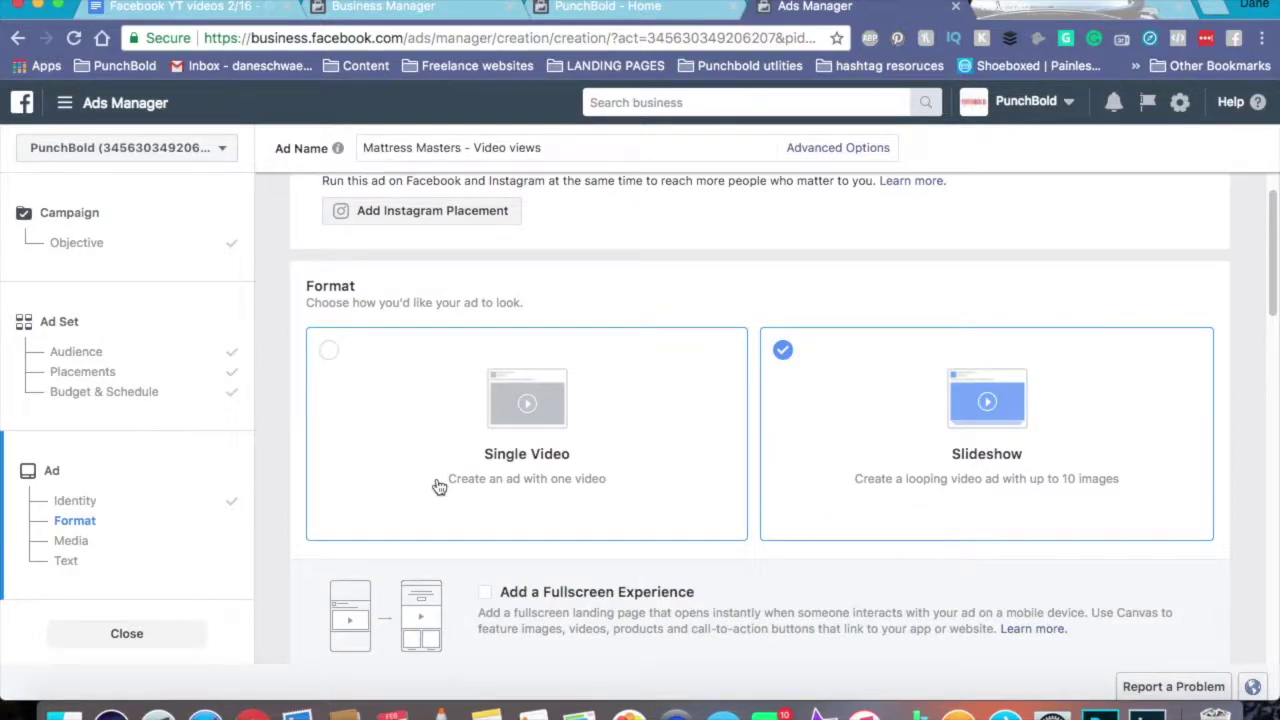
{"action": "scroll", "coordinate": [437, 488], "scroll_direction": "up", "scroll_amount": 4}
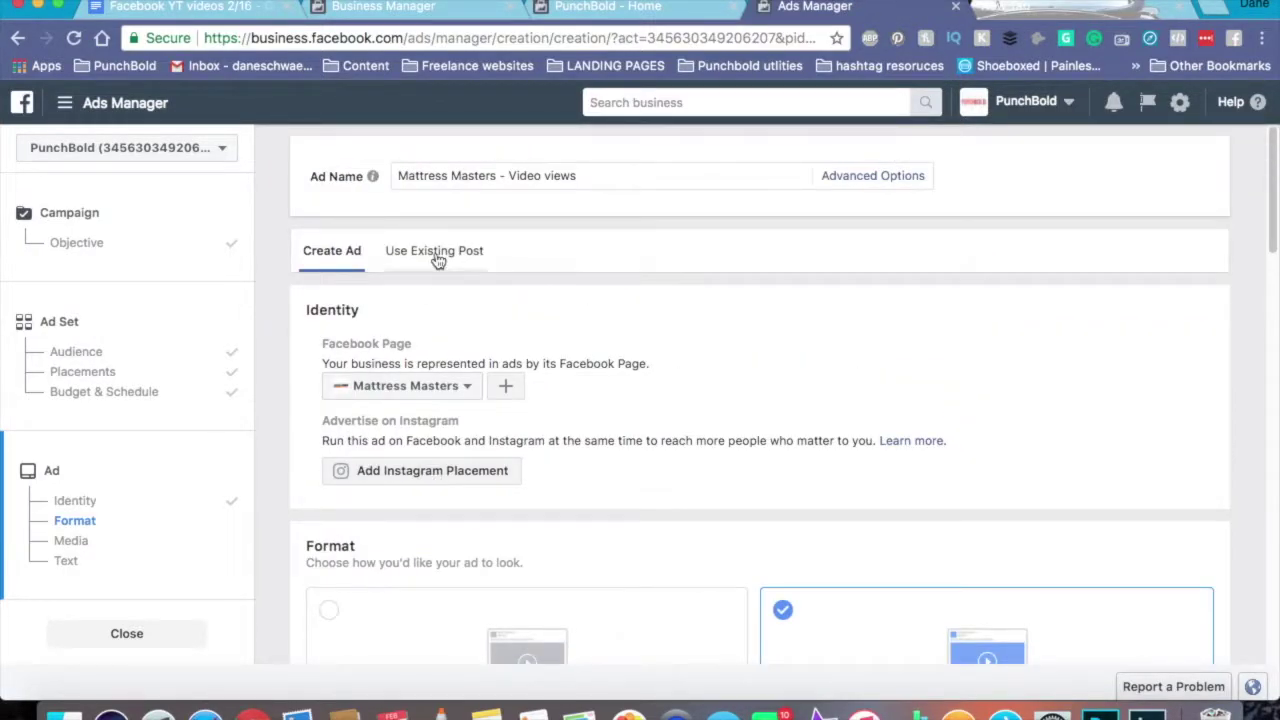
{"action": "left_click", "coordinate": [437, 258]}
Step: Make PunchBold the ad's Facebook Page
{"action": "scroll", "coordinate": [551, 251], "scroll_direction": "down", "scroll_amount": 4}
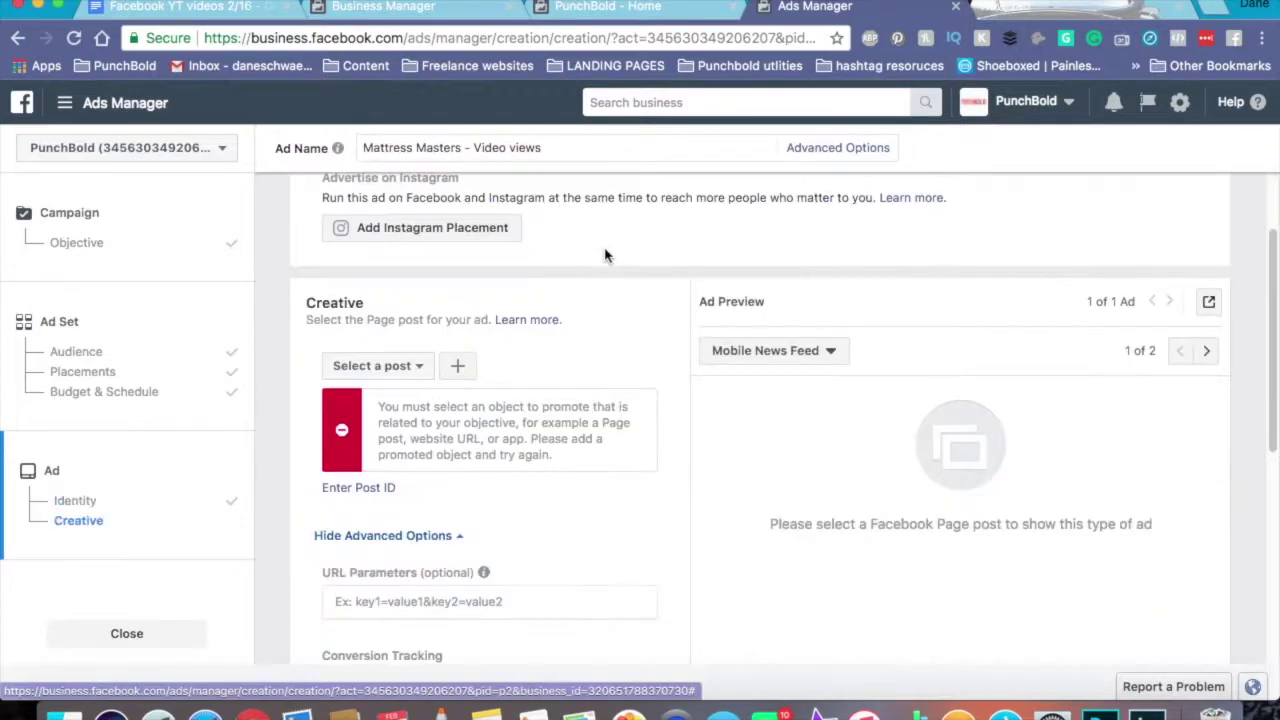
{"action": "left_click", "coordinate": [417, 366]}
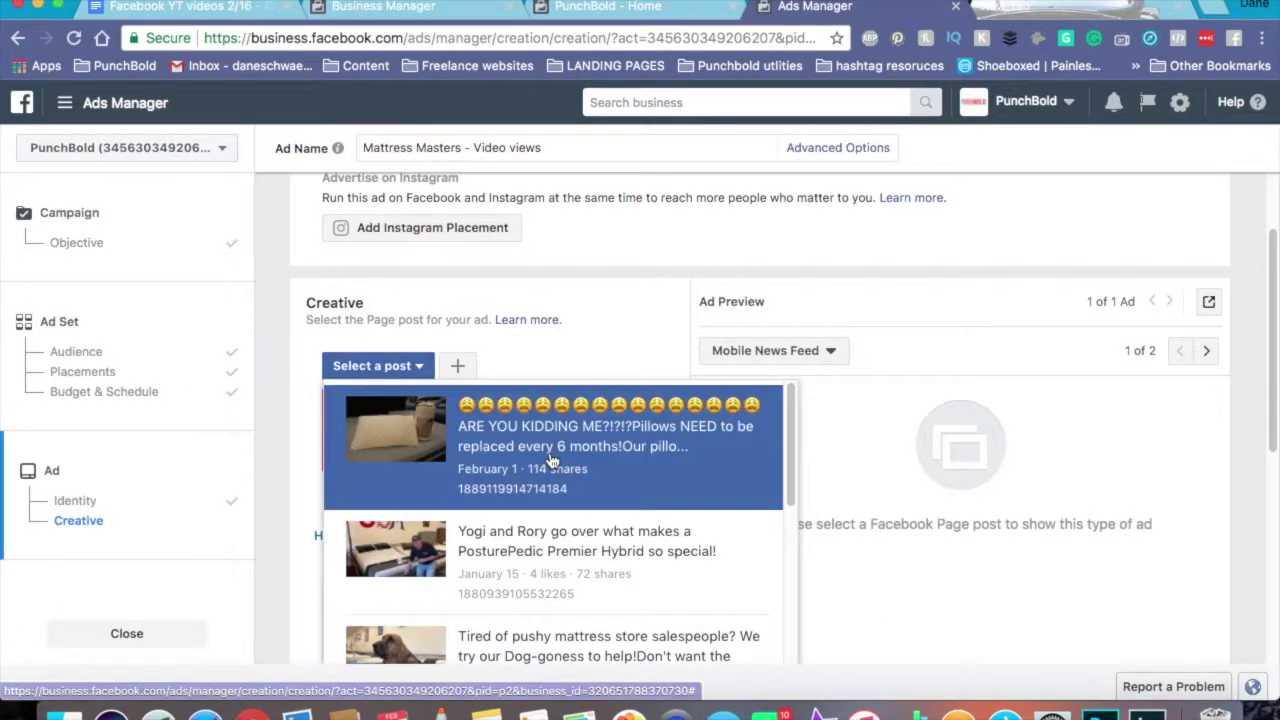
{"action": "scroll", "coordinate": [589, 290], "scroll_direction": "up", "scroll_amount": 1}
{"action": "scroll", "coordinate": [589, 290], "scroll_direction": "up", "scroll_amount": 3}
{"action": "left_click", "coordinate": [405, 326]}
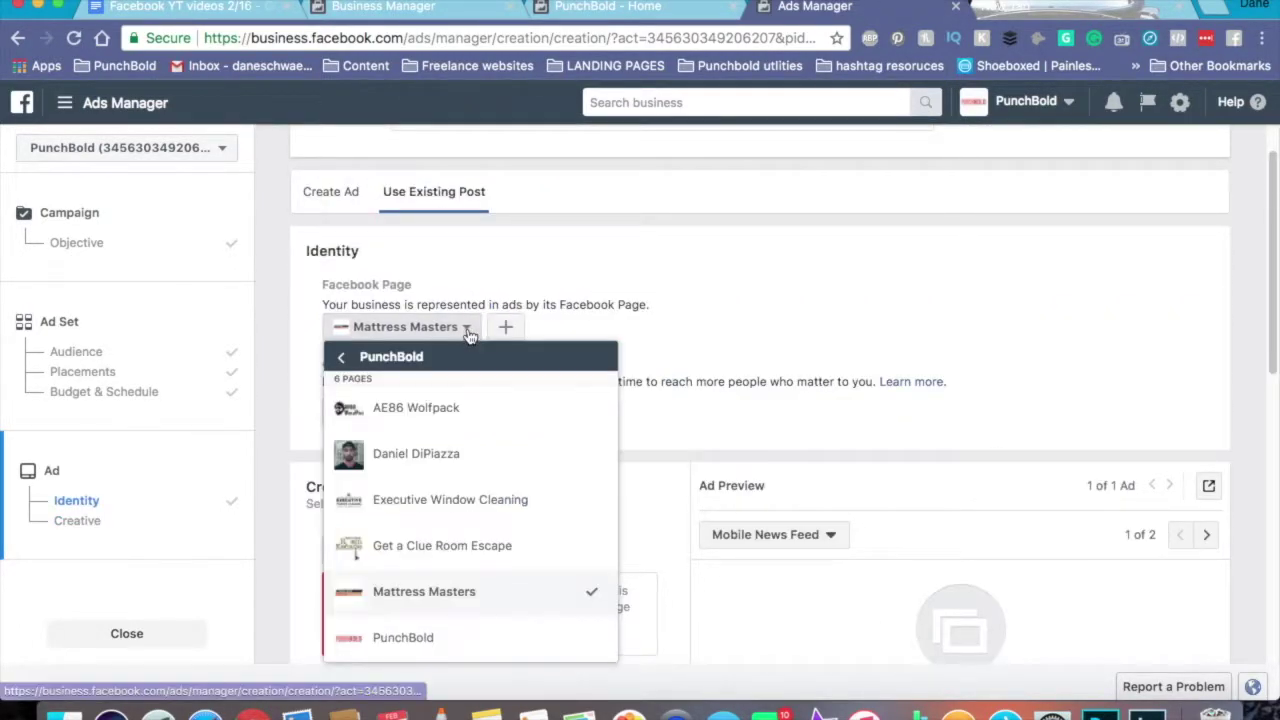
{"action": "left_click", "coordinate": [449, 641]}
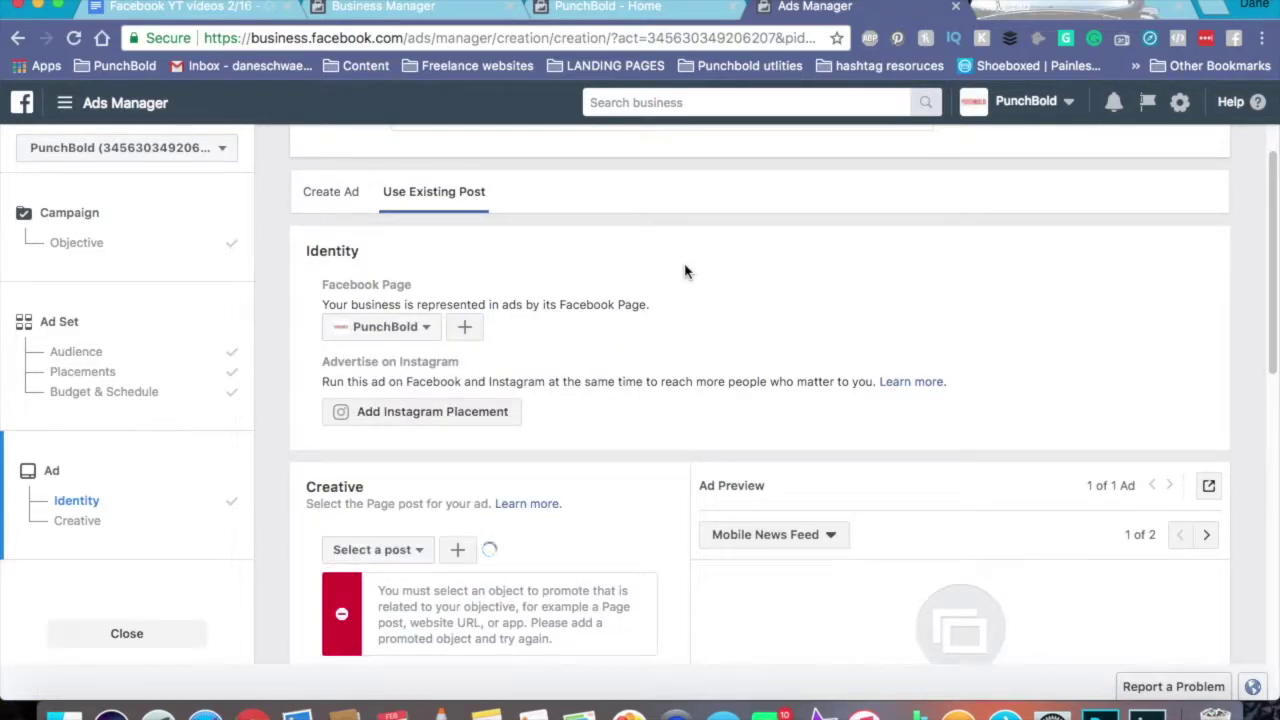
Step: Pick PunchBold's 'LITERALLY, the EASIEST way…' post about increasing Facebook reach
{"action": "scroll", "coordinate": [651, 291], "scroll_direction": "down", "scroll_amount": 5}
{"action": "left_click", "coordinate": [420, 251]}
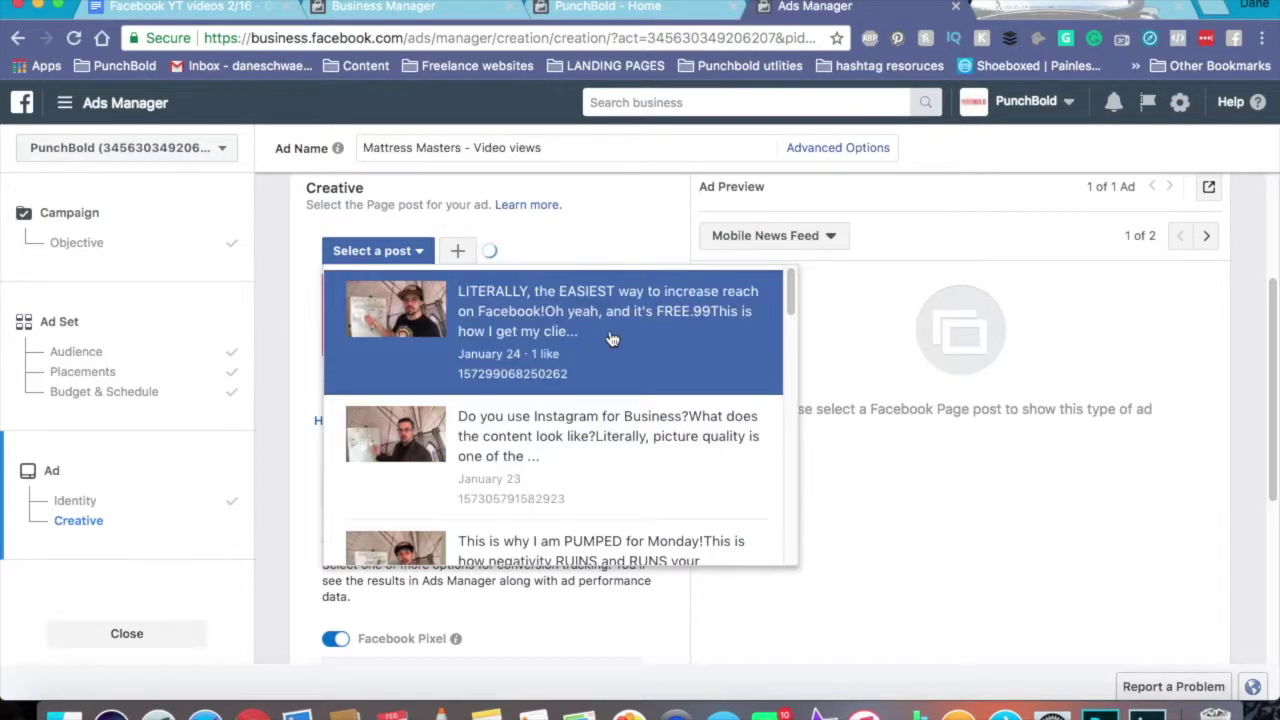
{"action": "left_click", "coordinate": [606, 342]}
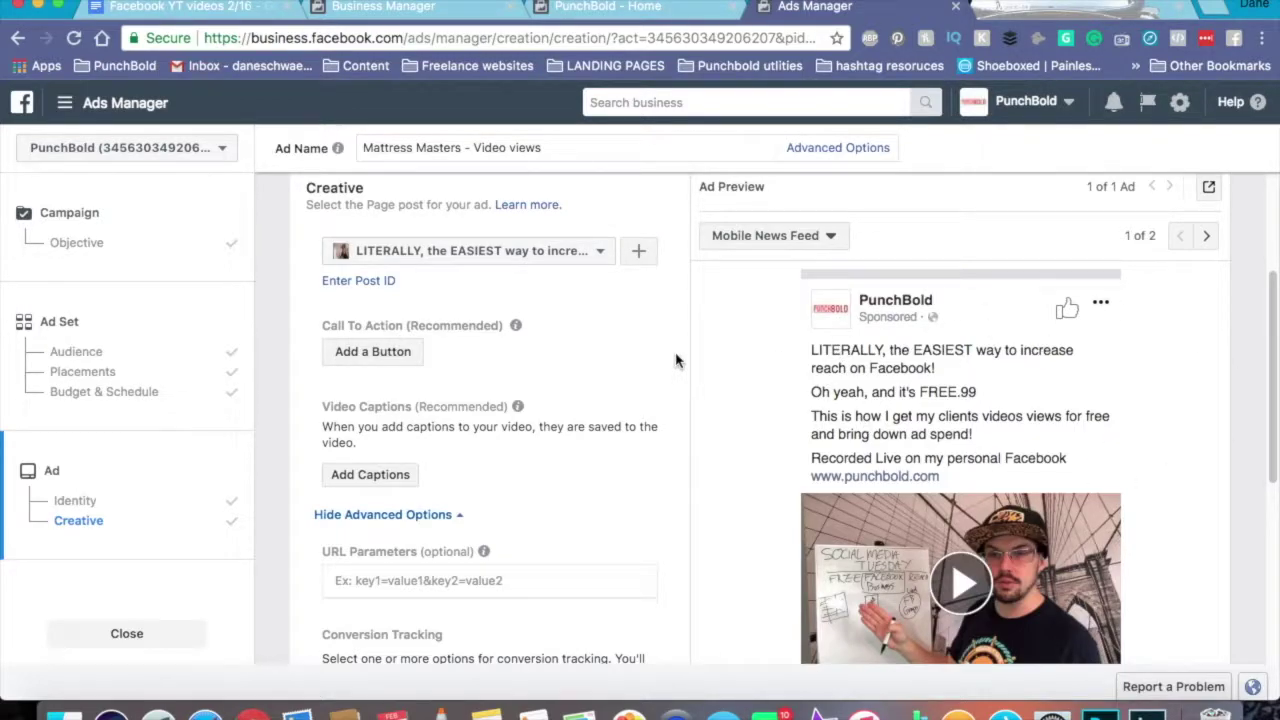
{"action": "scroll", "coordinate": [672, 370], "scroll_direction": "down", "scroll_amount": 3}
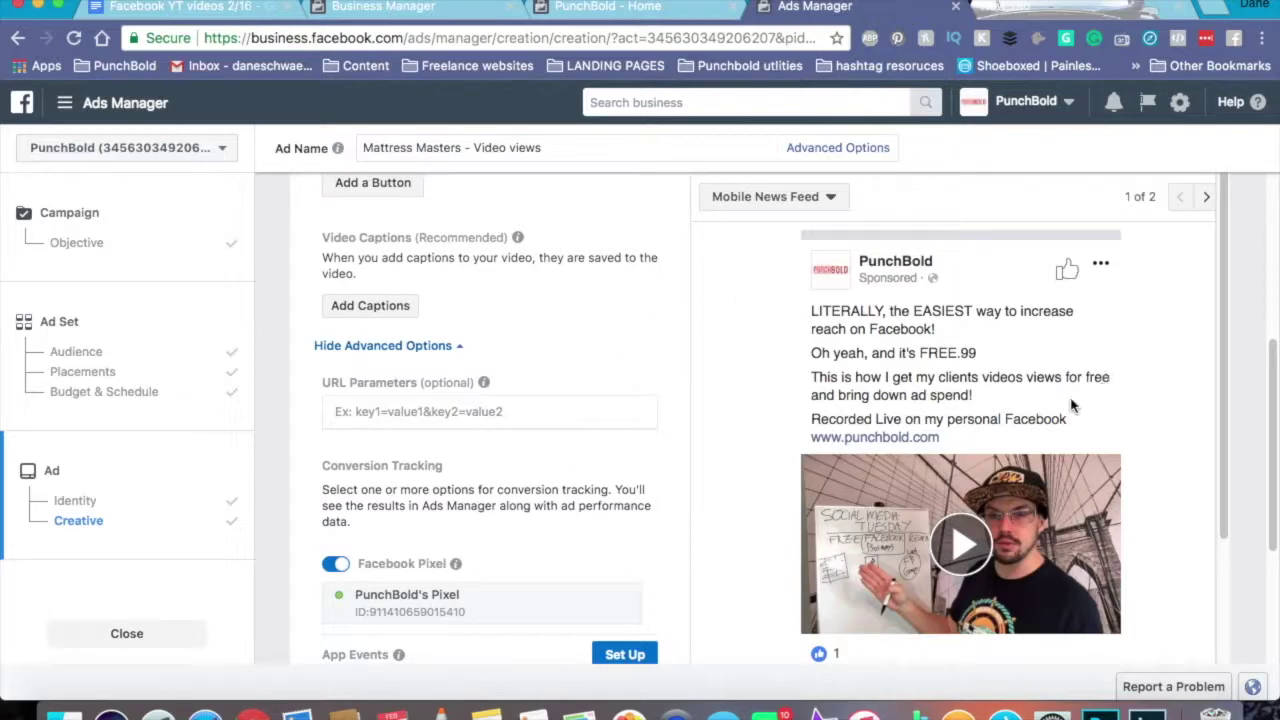
{"action": "scroll", "coordinate": [671, 337], "scroll_direction": "up", "scroll_amount": 1}
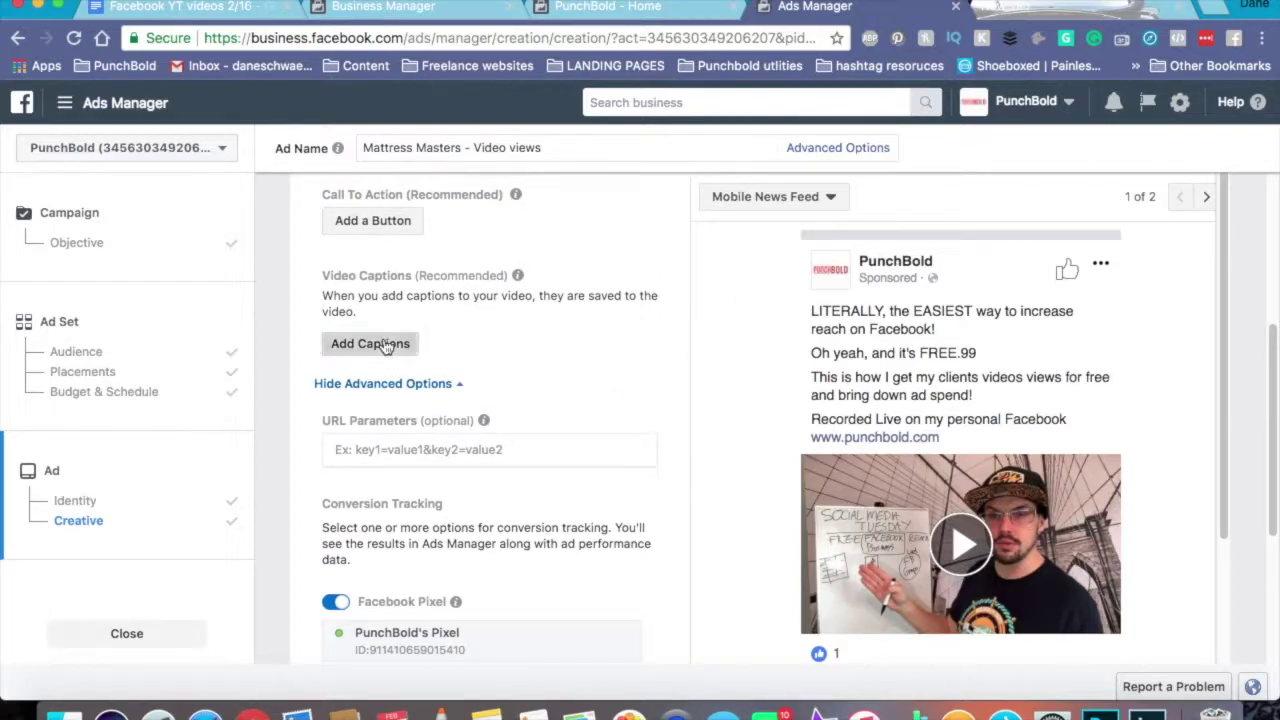
{"action": "left_click", "coordinate": [383, 342]}
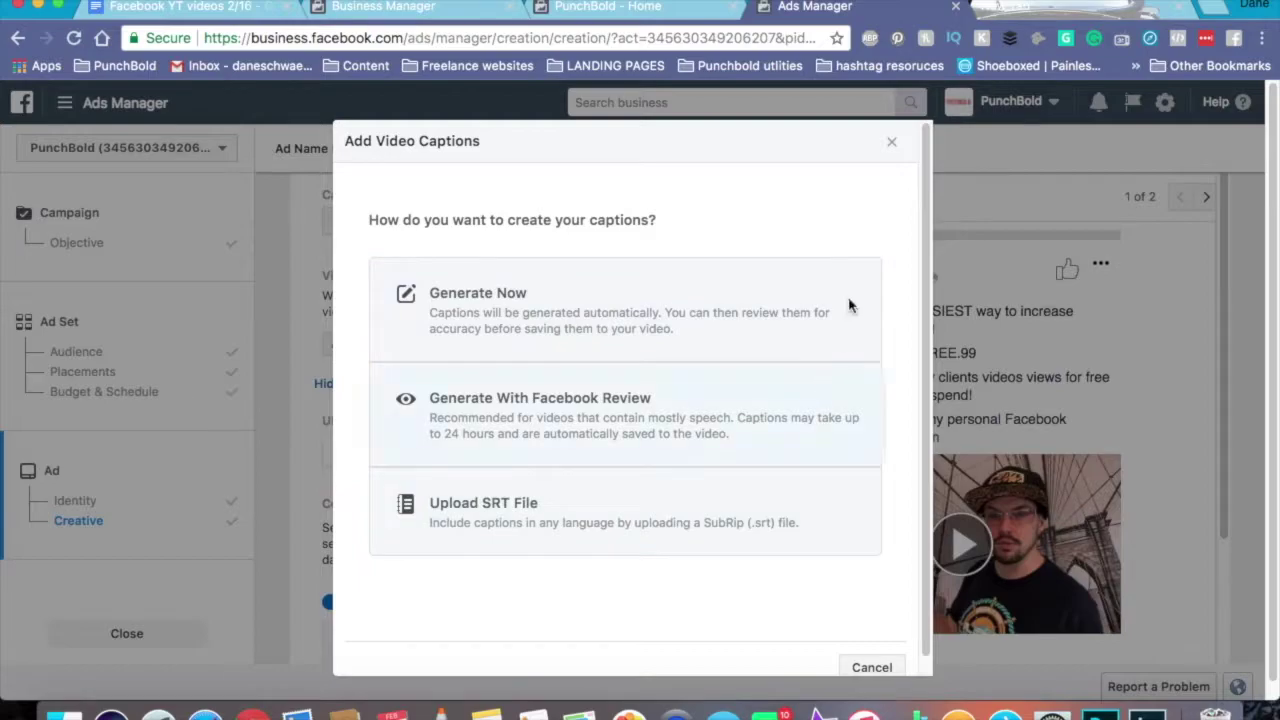
Step: Generate the video's captions automatically, look them over, and close the caption editor
{"action": "left_click", "coordinate": [623, 318]}
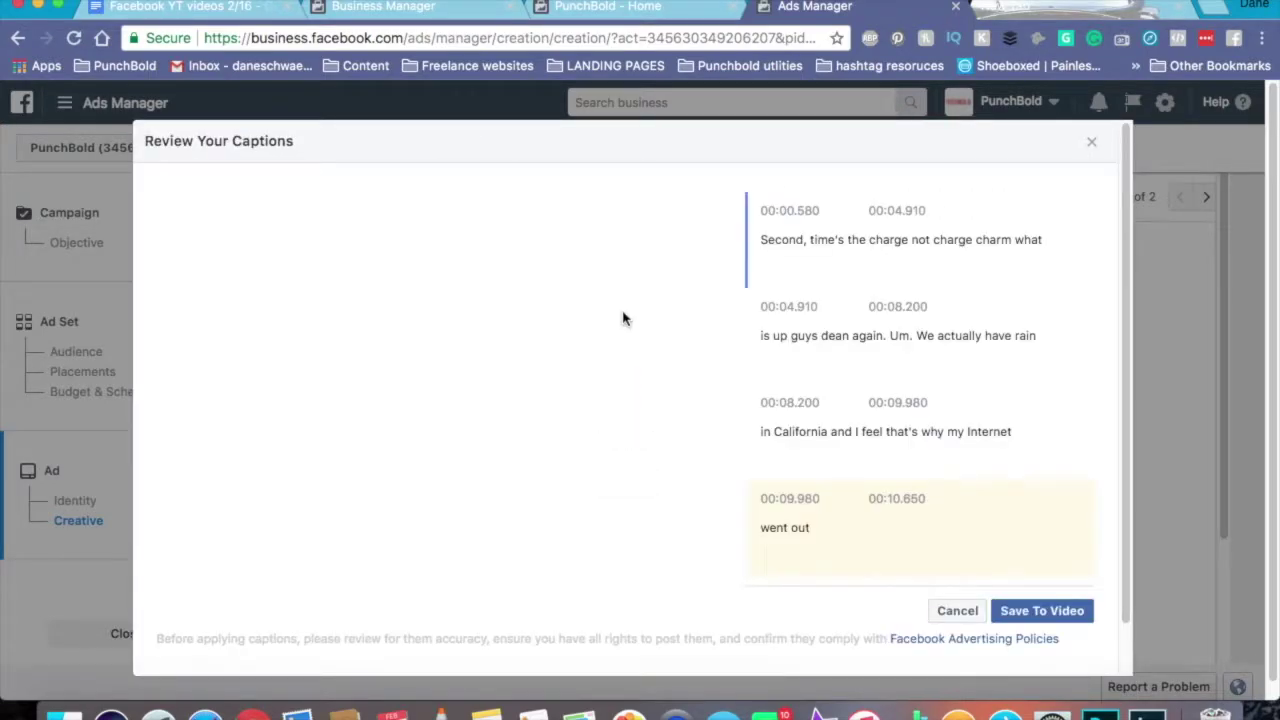
{"action": "scroll", "coordinate": [857, 380], "scroll_direction": "down", "scroll_amount": 4}
{"action": "scroll", "coordinate": [857, 380], "scroll_direction": "down", "scroll_amount": 2}
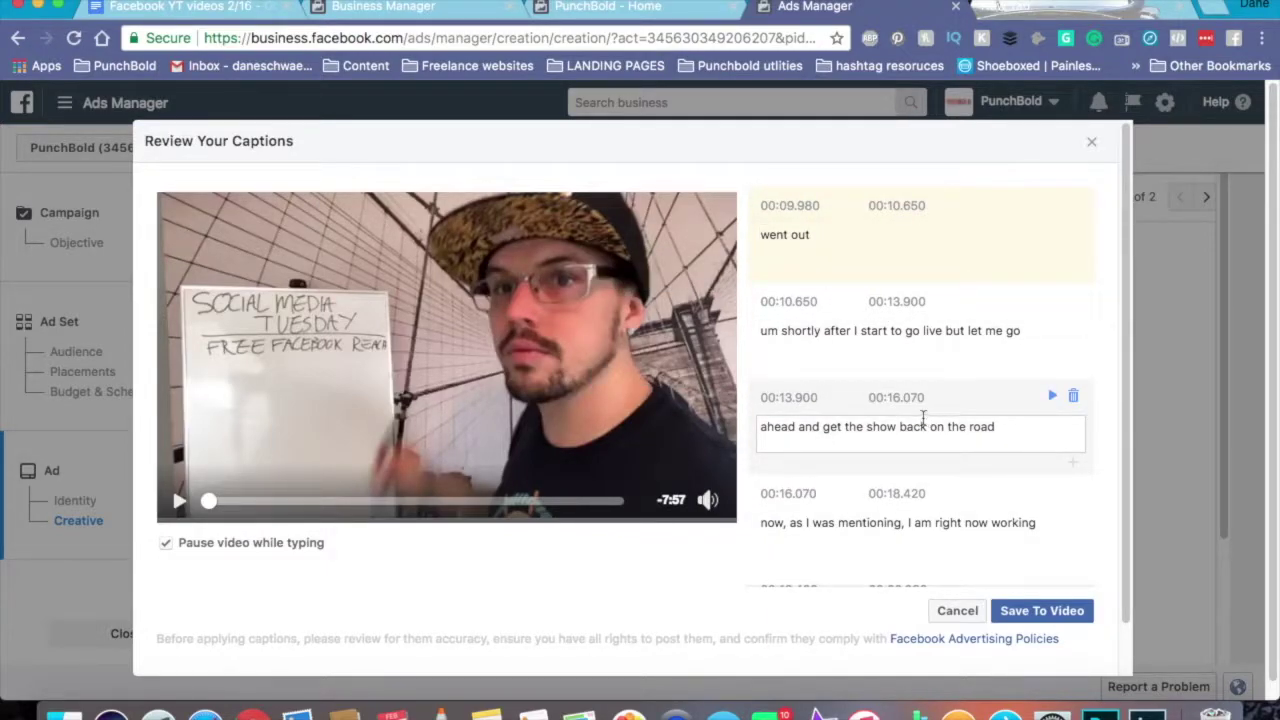
{"action": "left_click", "coordinate": [1093, 146]}
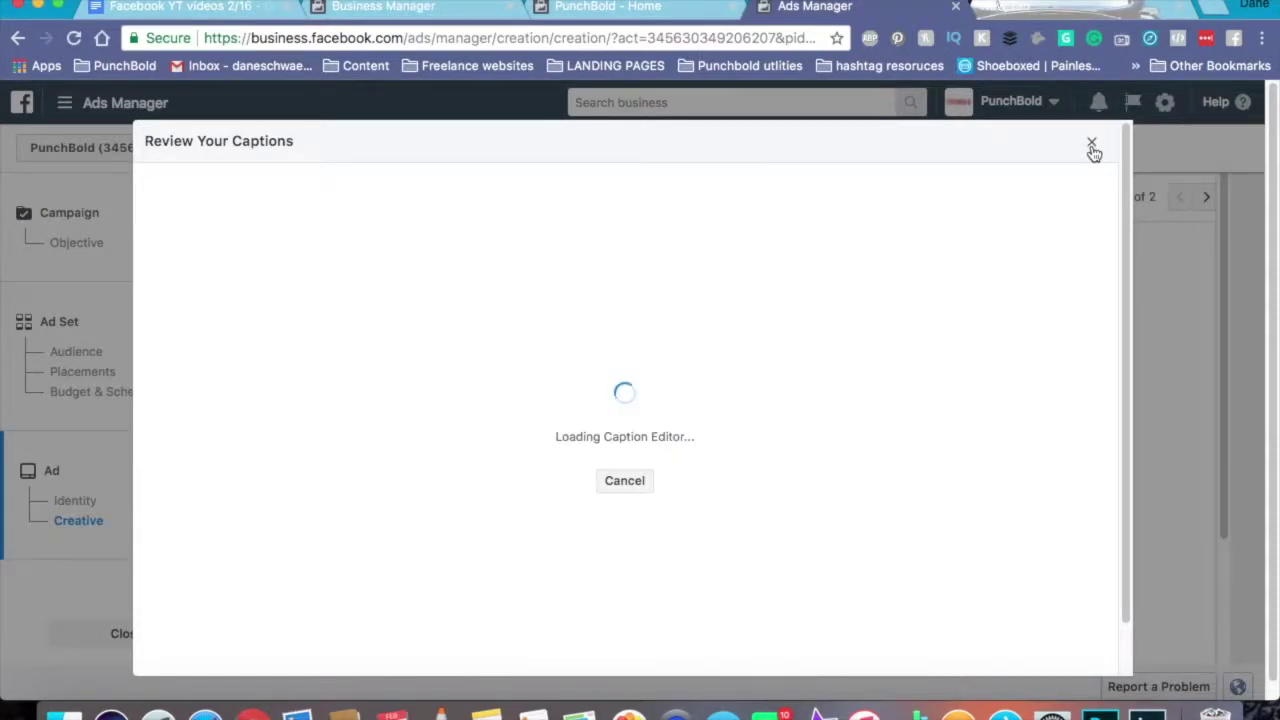
{"action": "left_click", "coordinate": [1093, 146]}
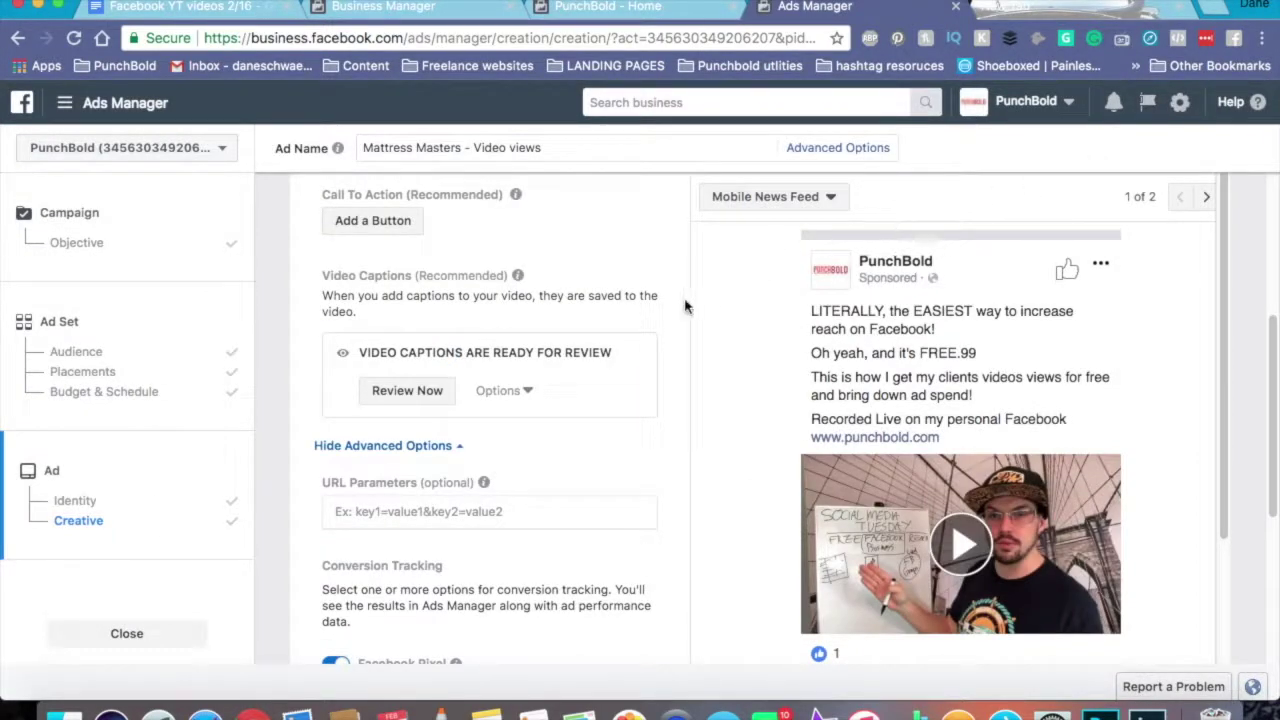
{"action": "scroll", "coordinate": [660, 444], "scroll_direction": "up", "scroll_amount": 2}
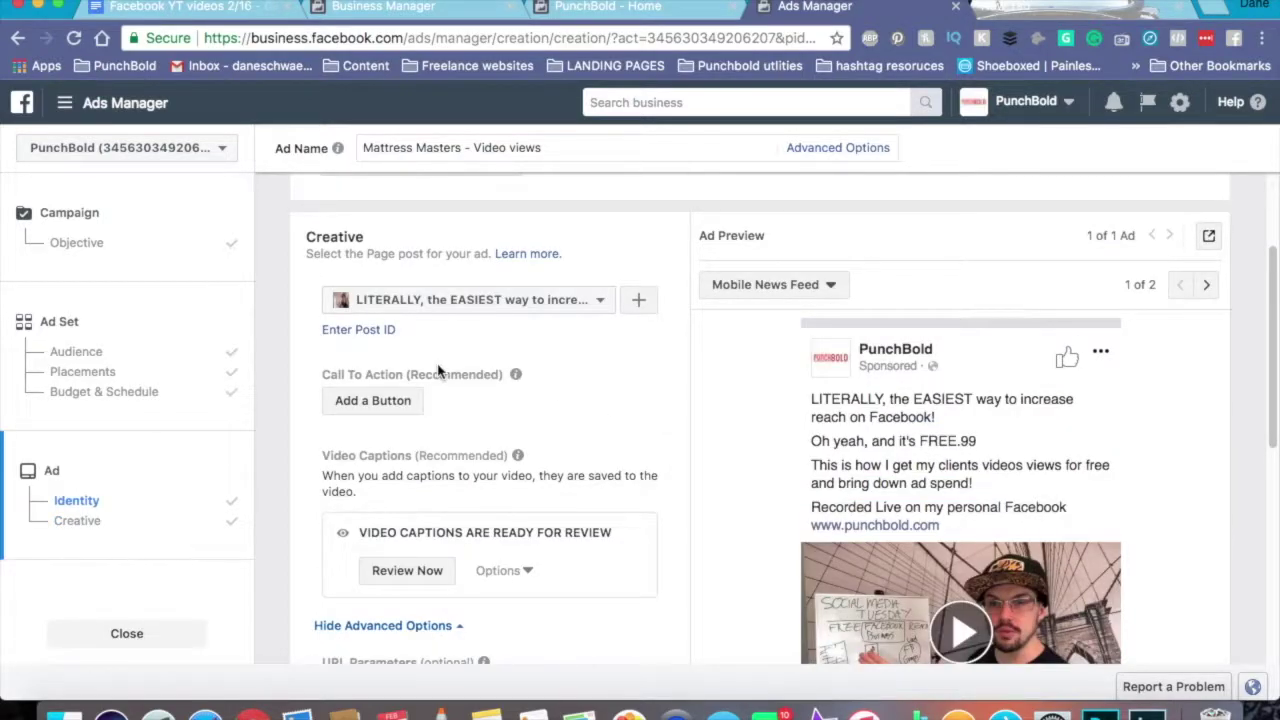
{"action": "left_click", "coordinate": [350, 403]}
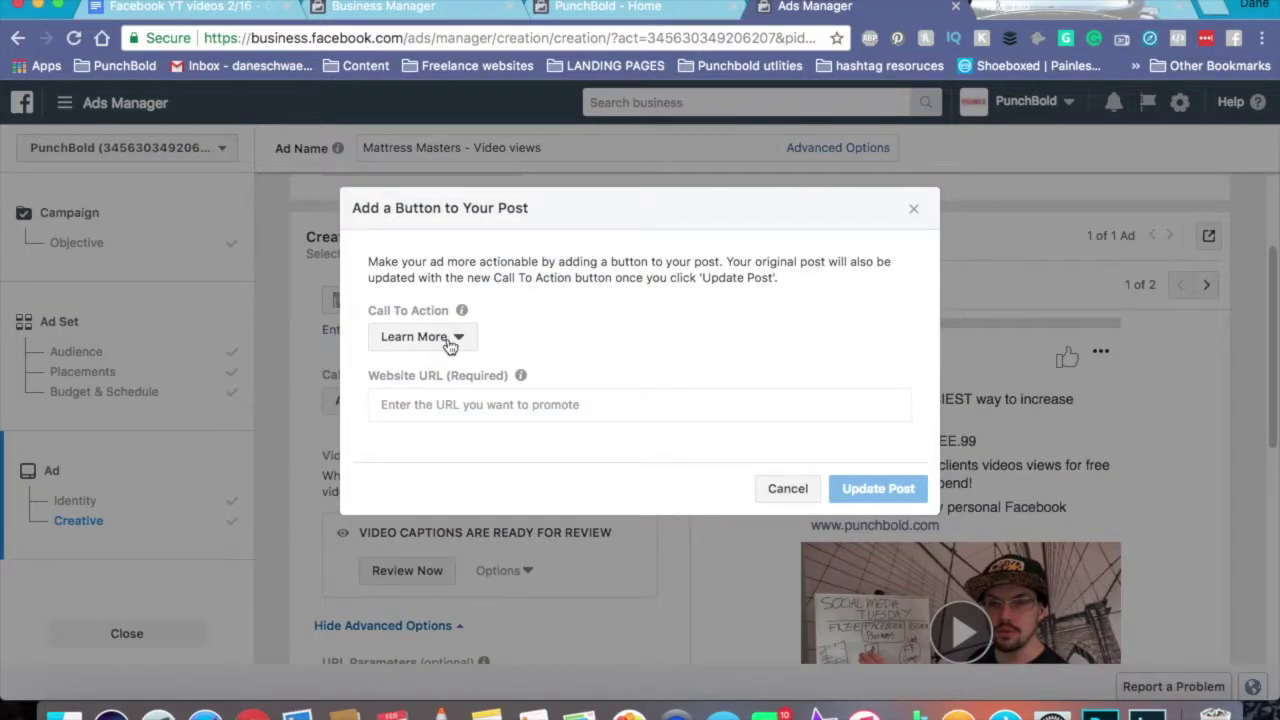
{"action": "left_click", "coordinate": [449, 338]}
{"action": "scroll", "coordinate": [606, 346], "scroll_direction": "down", "scroll_amount": 1}
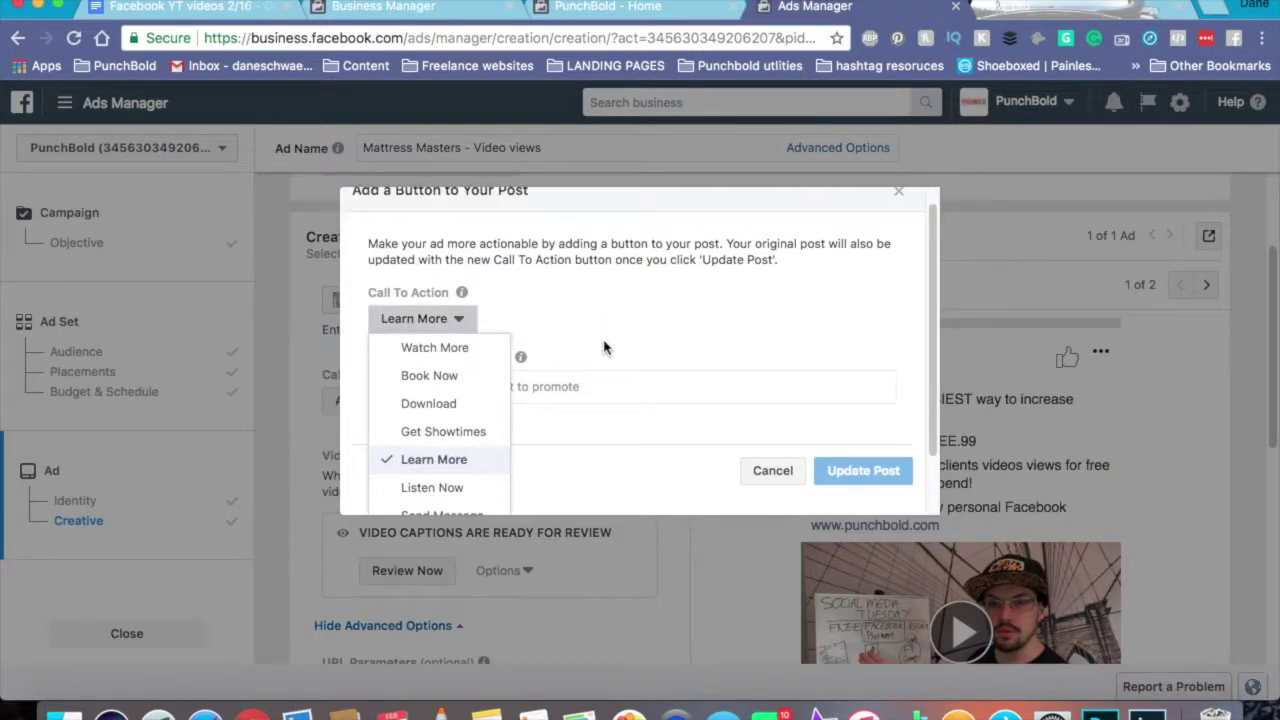
{"action": "left_click", "coordinate": [461, 427]}
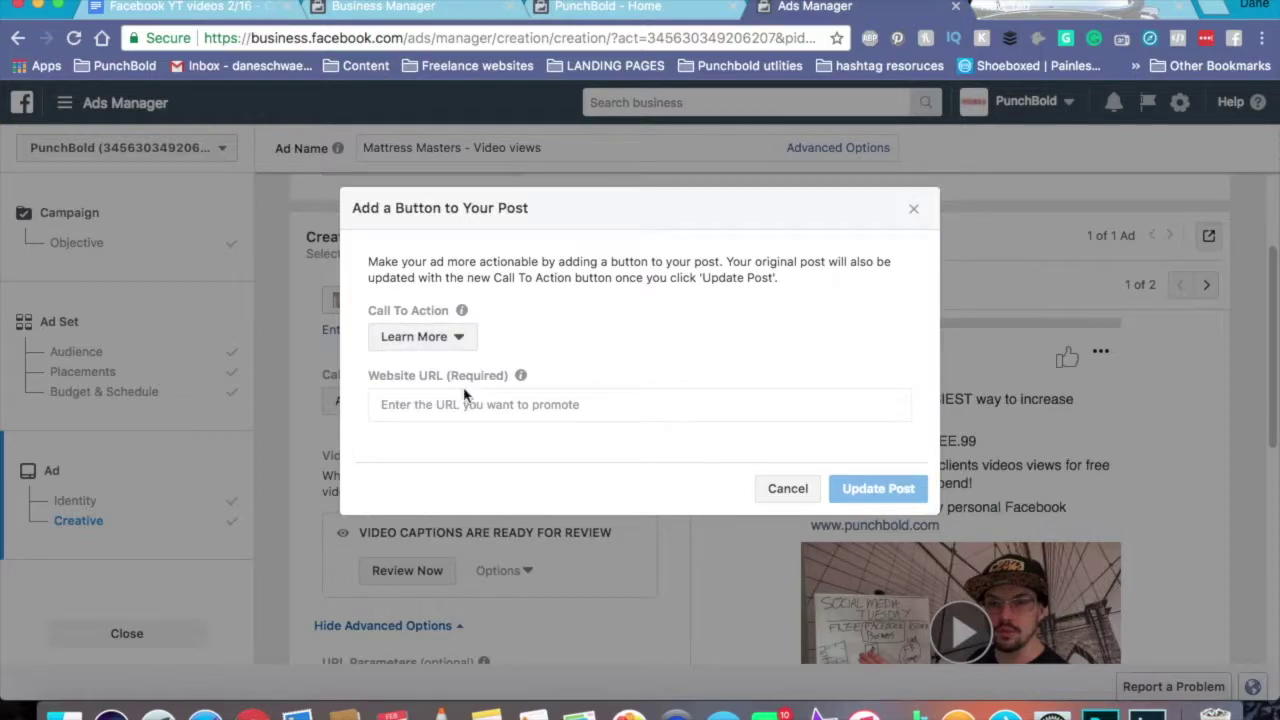
{"action": "mouse_move", "coordinate": [520, 376]}
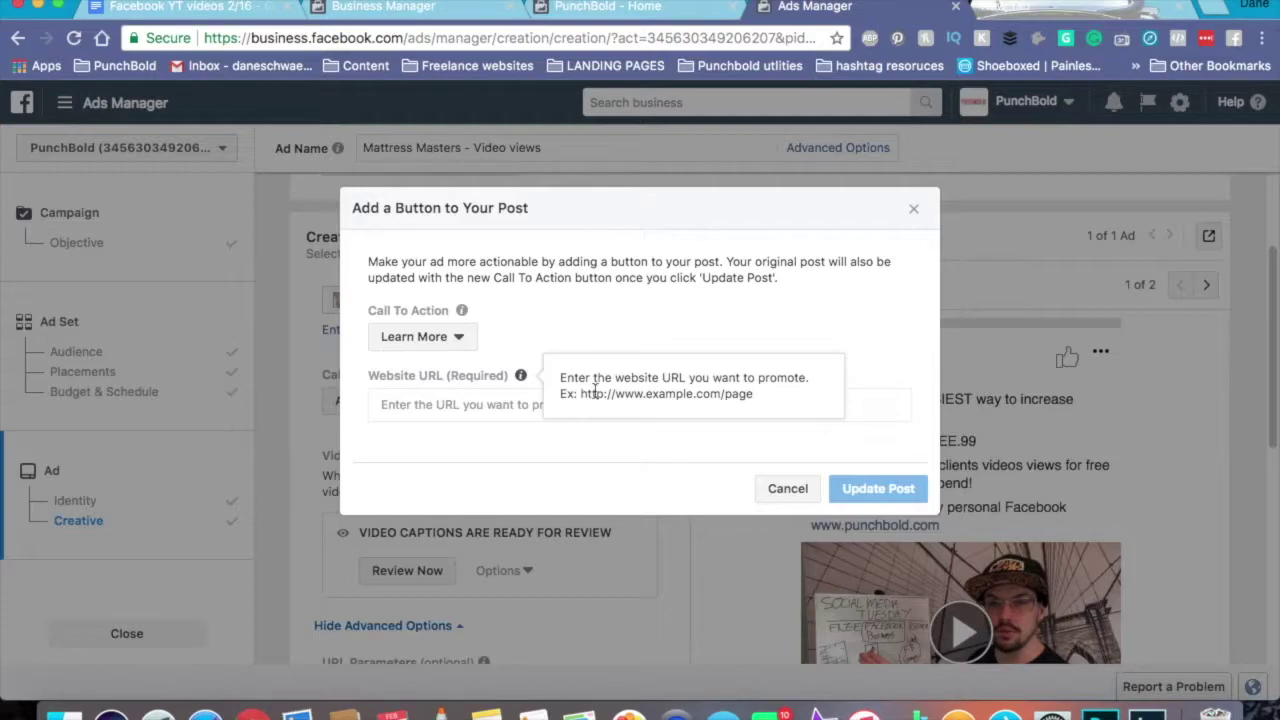
{"action": "left_click", "coordinate": [455, 338]}
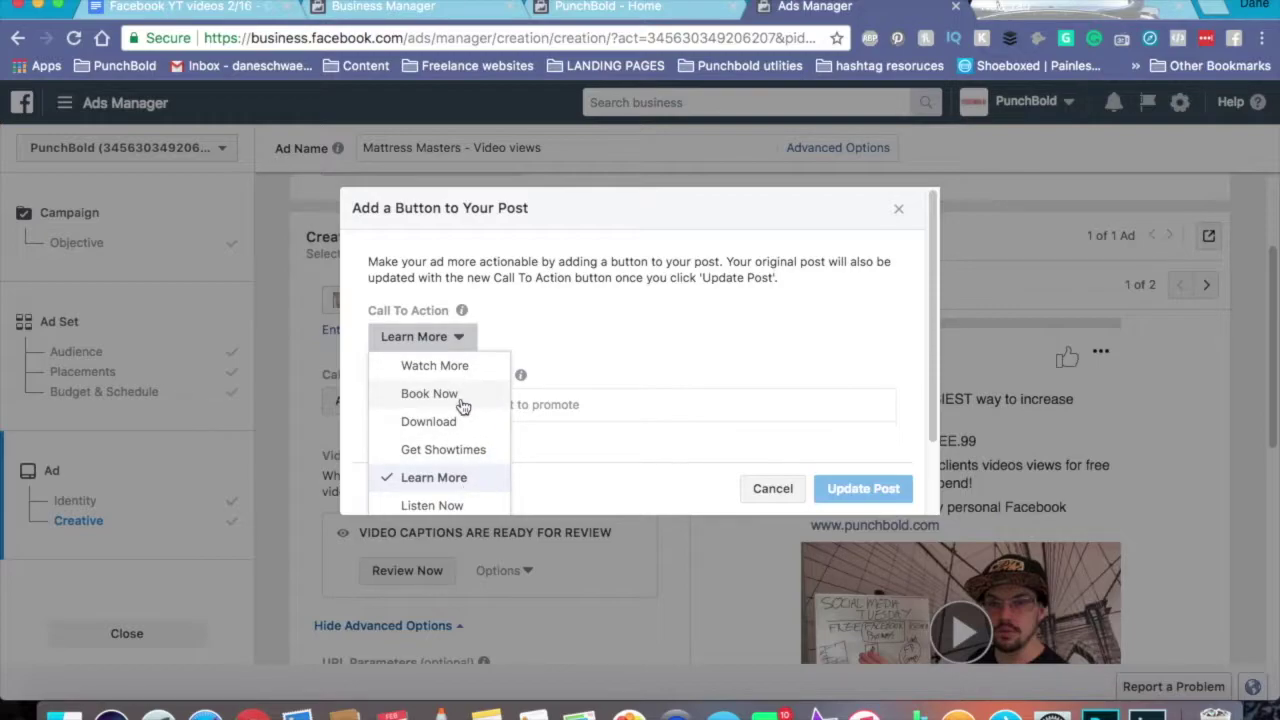
{"action": "left_click", "coordinate": [461, 483]}
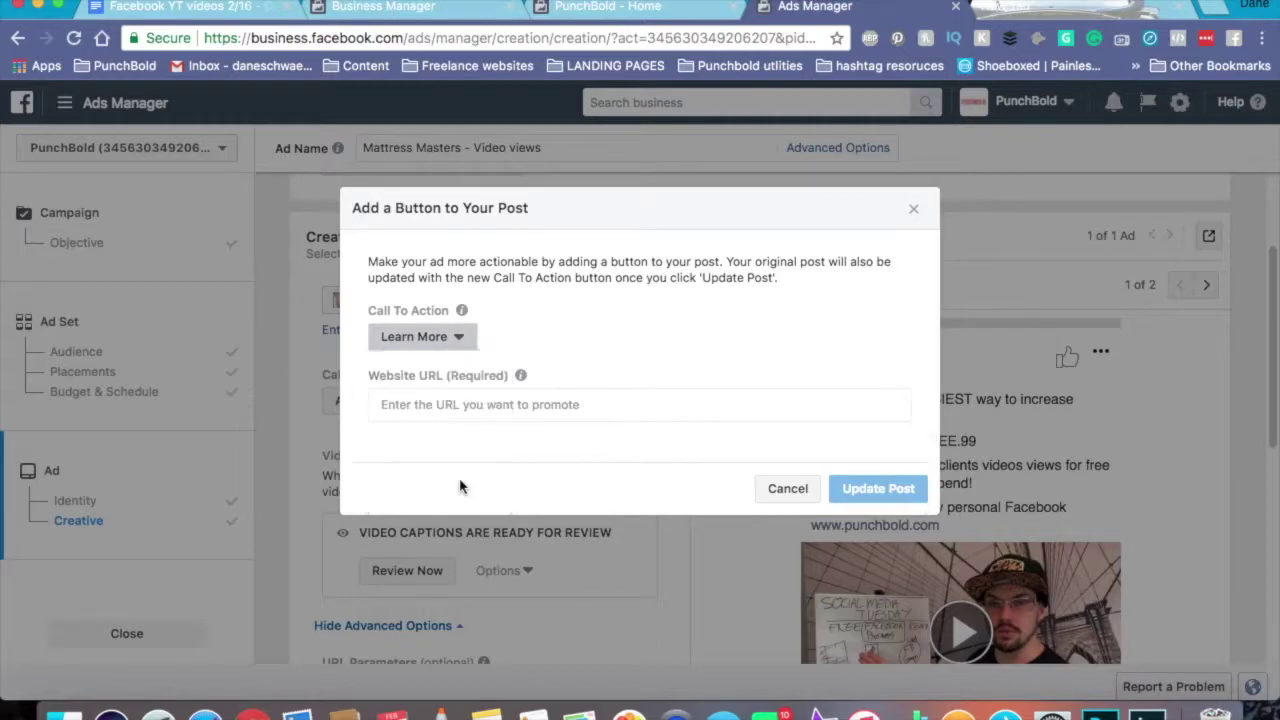
{"action": "left_click", "coordinate": [544, 404]}
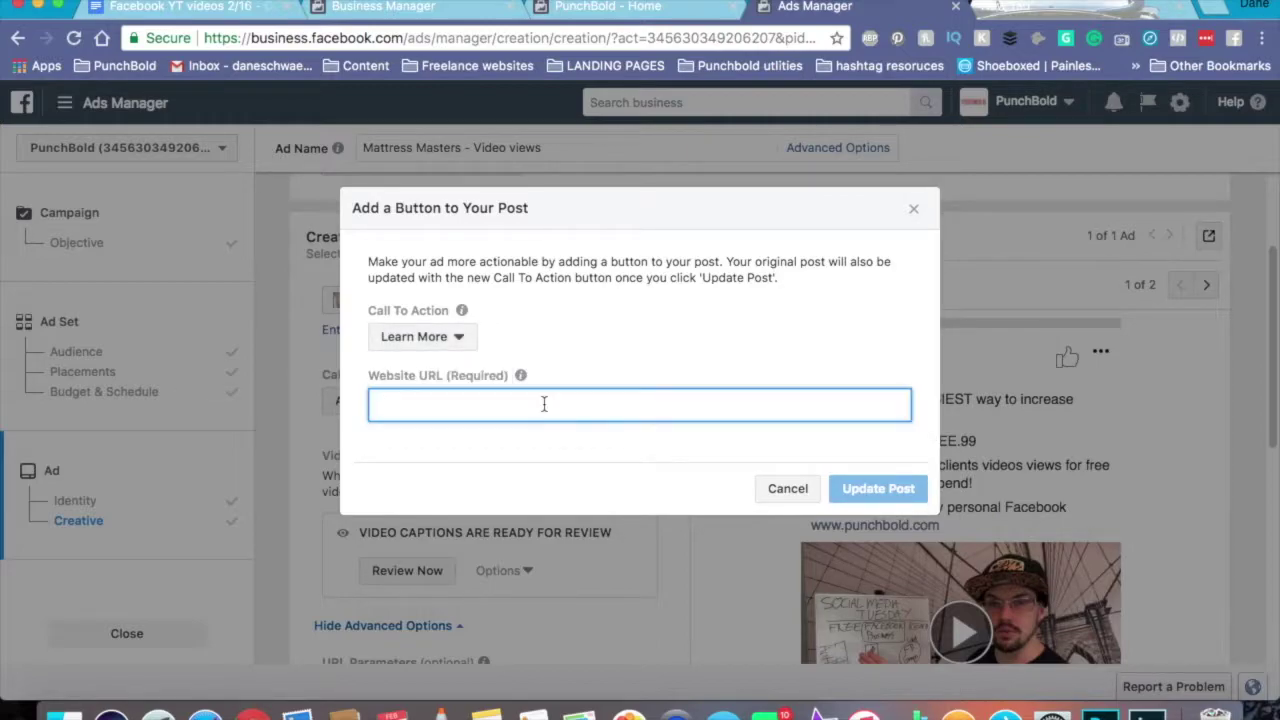
{"action": "type", "text": "www.punchbold.com"}
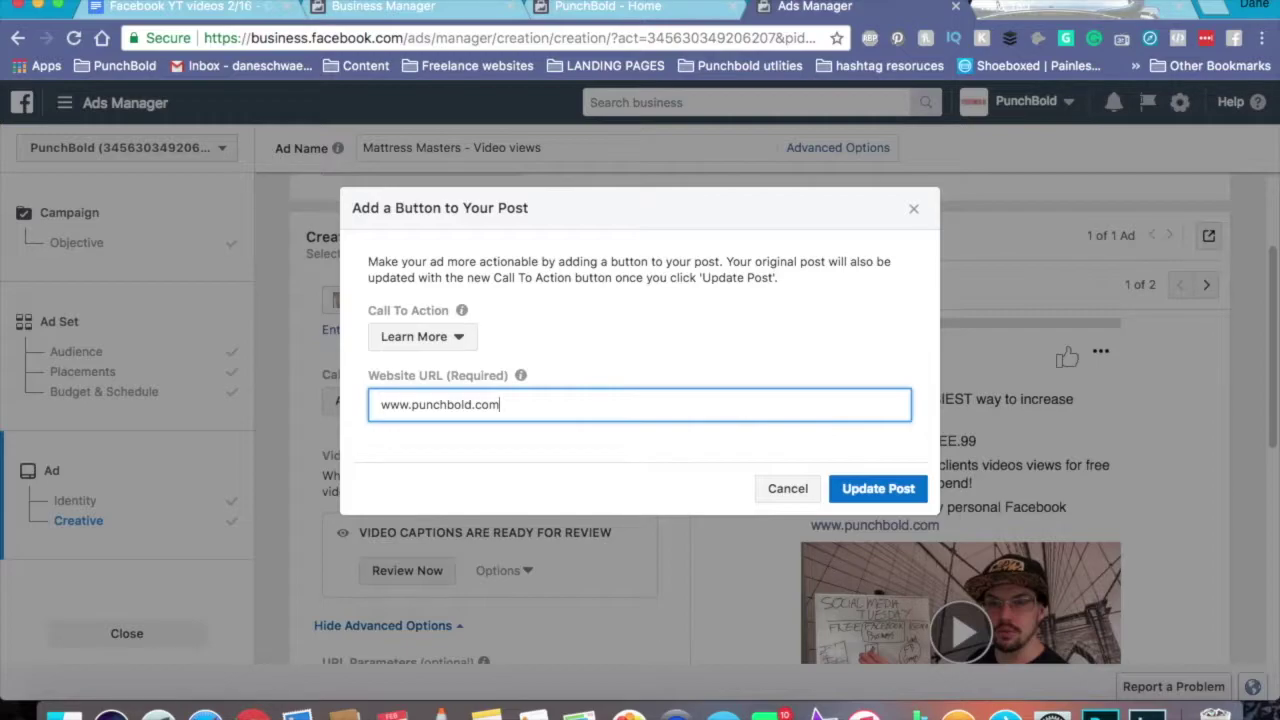
{"action": "left_click", "coordinate": [898, 496]}
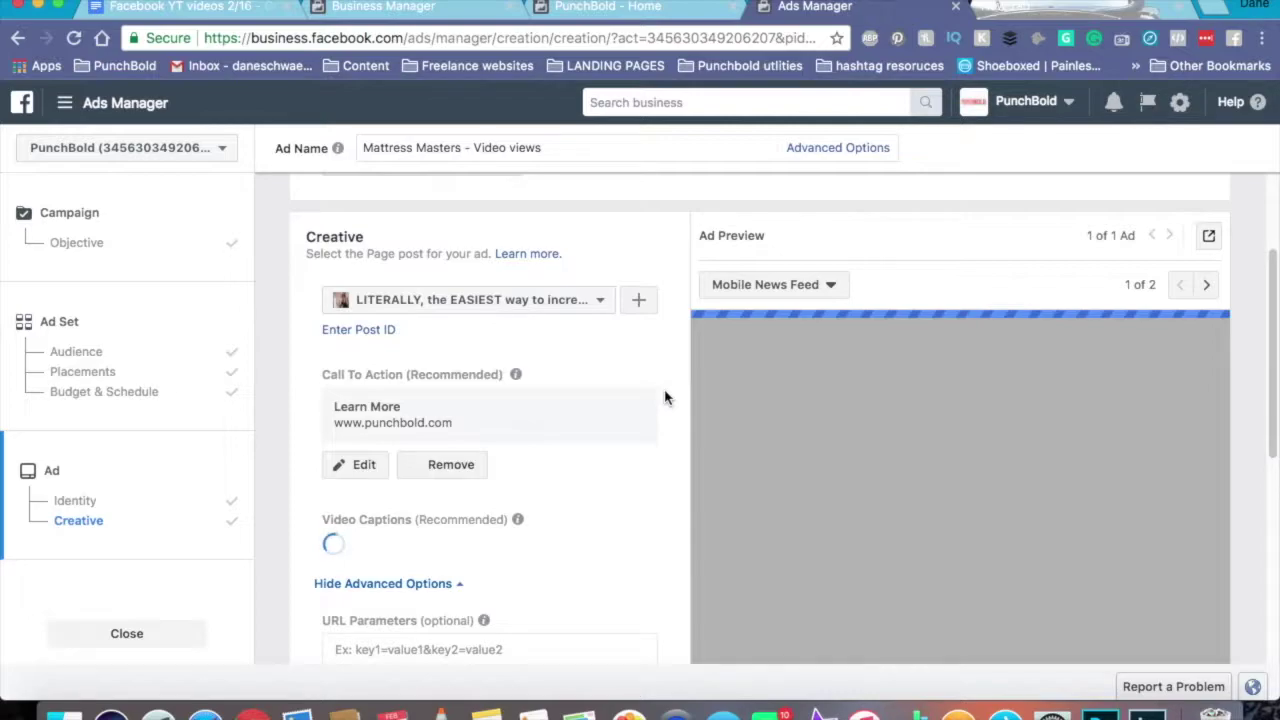
{"action": "scroll", "coordinate": [665, 399], "scroll_direction": "down", "scroll_amount": 3}
Step: Confirm the ad, read the 'Campaign Schedule Is Too Short' error, then return to Audience
{"action": "scroll", "coordinate": [1000, 430], "scroll_direction": "down", "scroll_amount": 3}
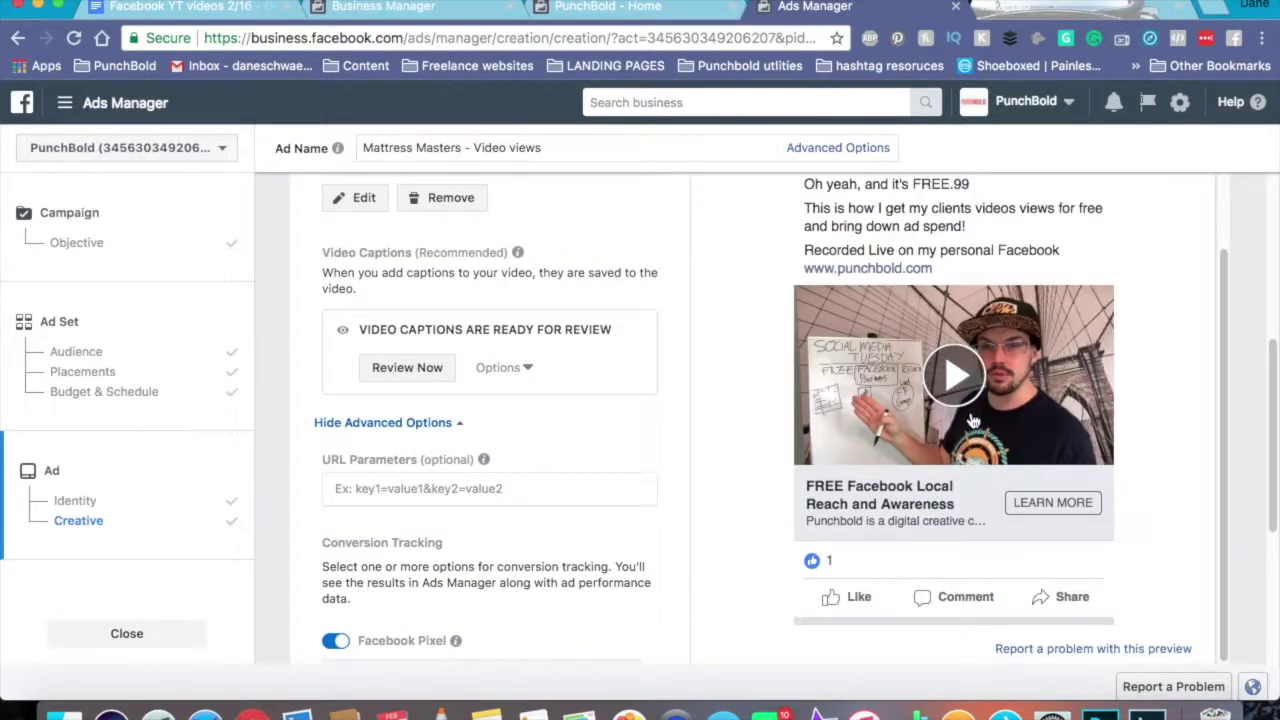
{"action": "scroll", "coordinate": [570, 420], "scroll_direction": "down", "scroll_amount": 5}
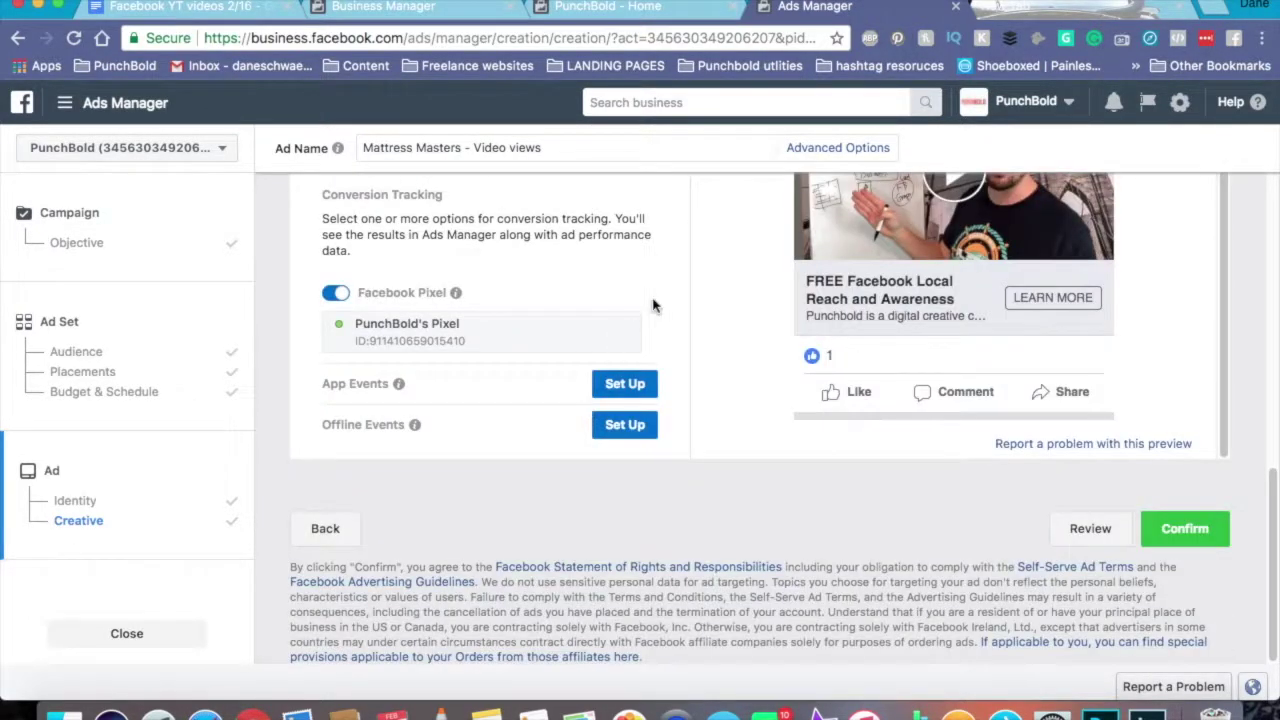
{"action": "left_click", "coordinate": [1195, 532]}
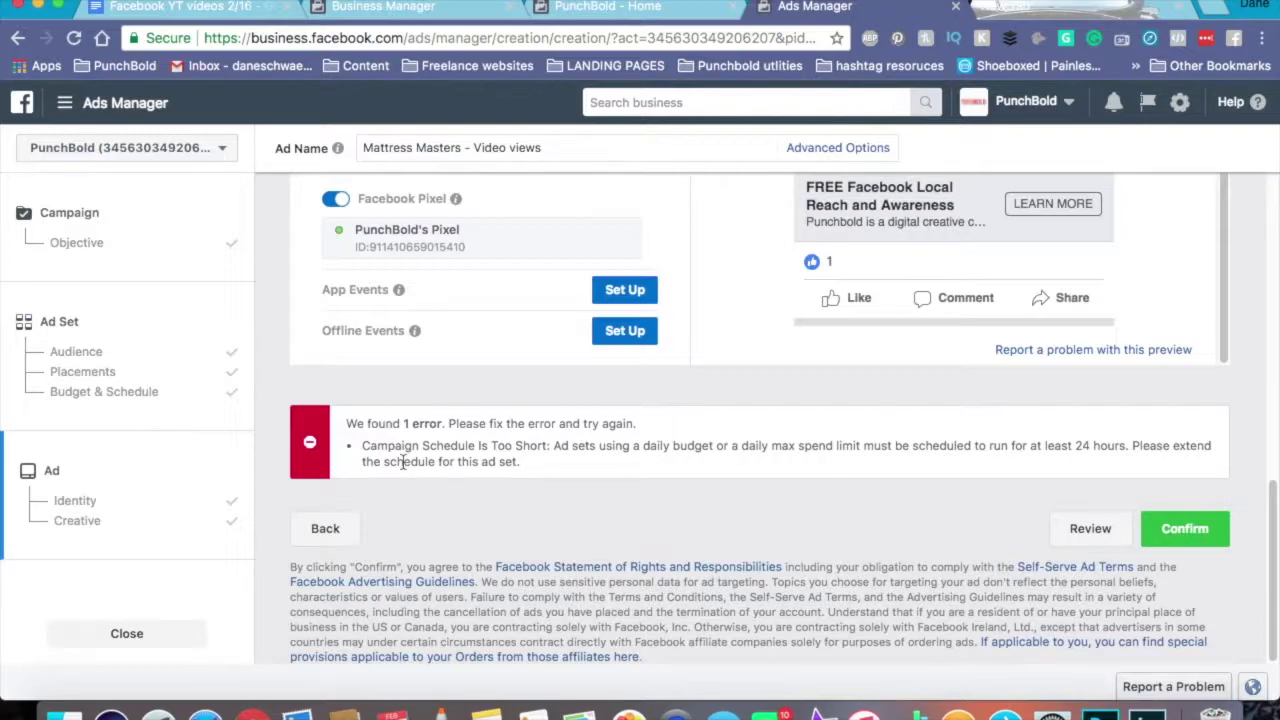
{"action": "left_click_drag", "start_coordinate": [366, 445], "coordinate": [591, 471]}
{"action": "left_click", "coordinate": [593, 478]}
{"action": "left_click", "coordinate": [78, 352]}
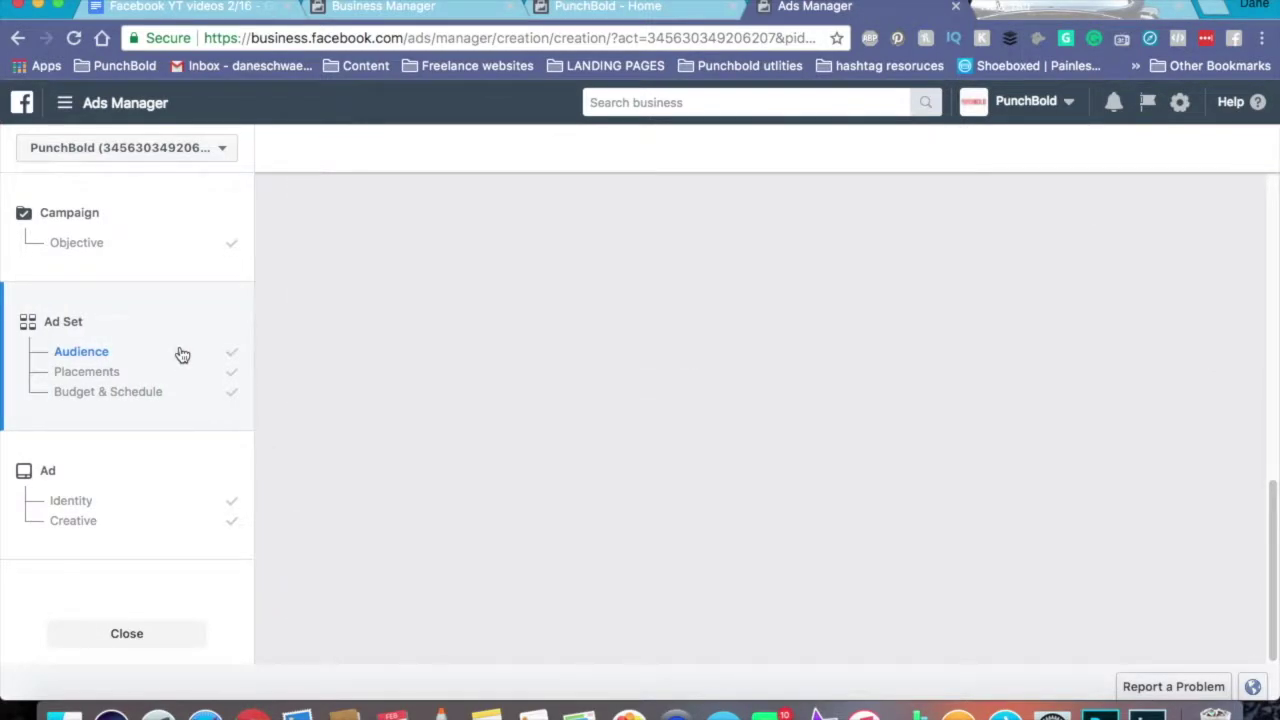
Step: Change the ad set's end time hour from 2 to 6, ending 6:09PM Feb 17, 2018
{"action": "scroll", "coordinate": [352, 597], "scroll_direction": "down", "scroll_amount": 15}
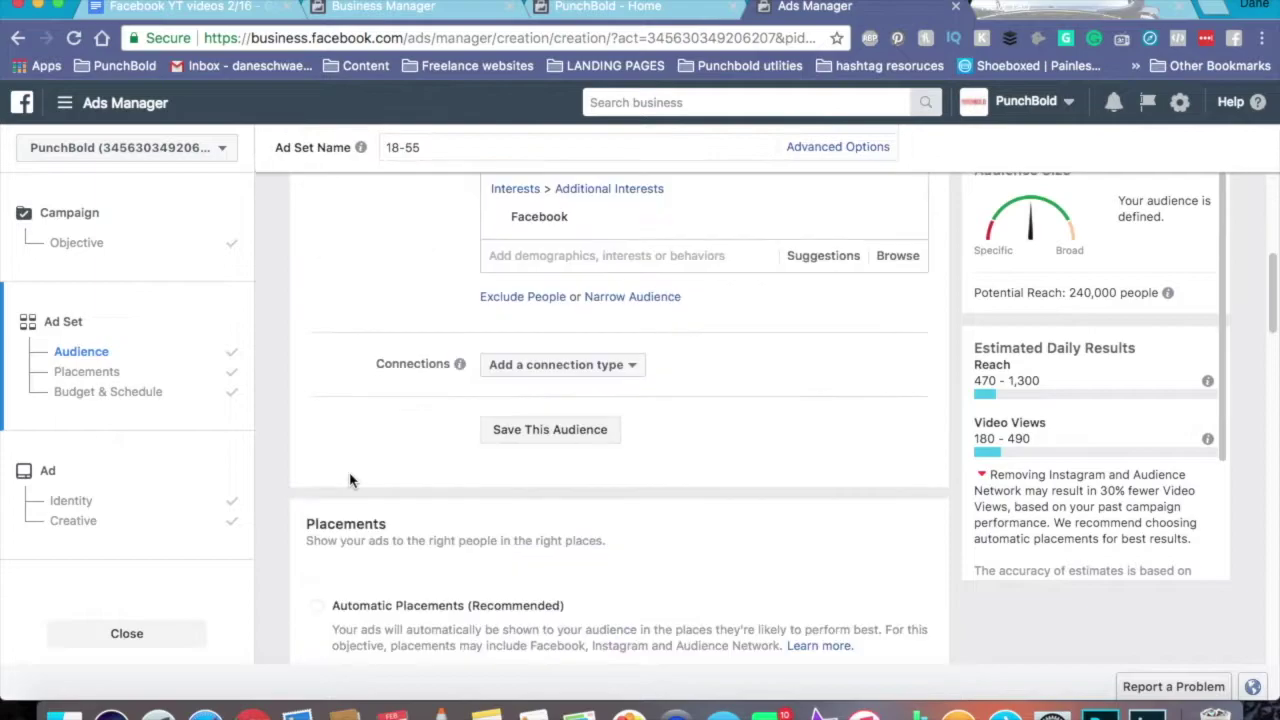
{"action": "scroll", "coordinate": [409, 462], "scroll_direction": "down", "scroll_amount": 10}
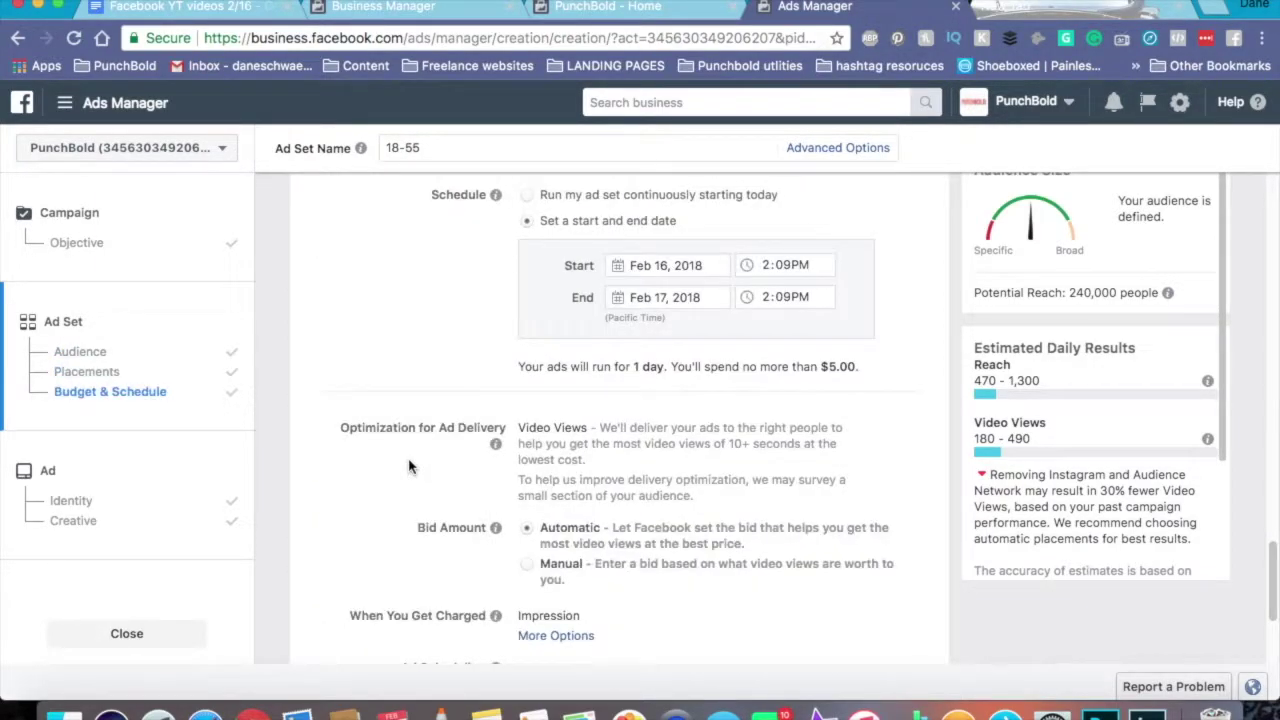
{"action": "left_click", "coordinate": [773, 298]}
{"action": "type", "text": "6"}
{"action": "left_click", "coordinate": [349, 251]}
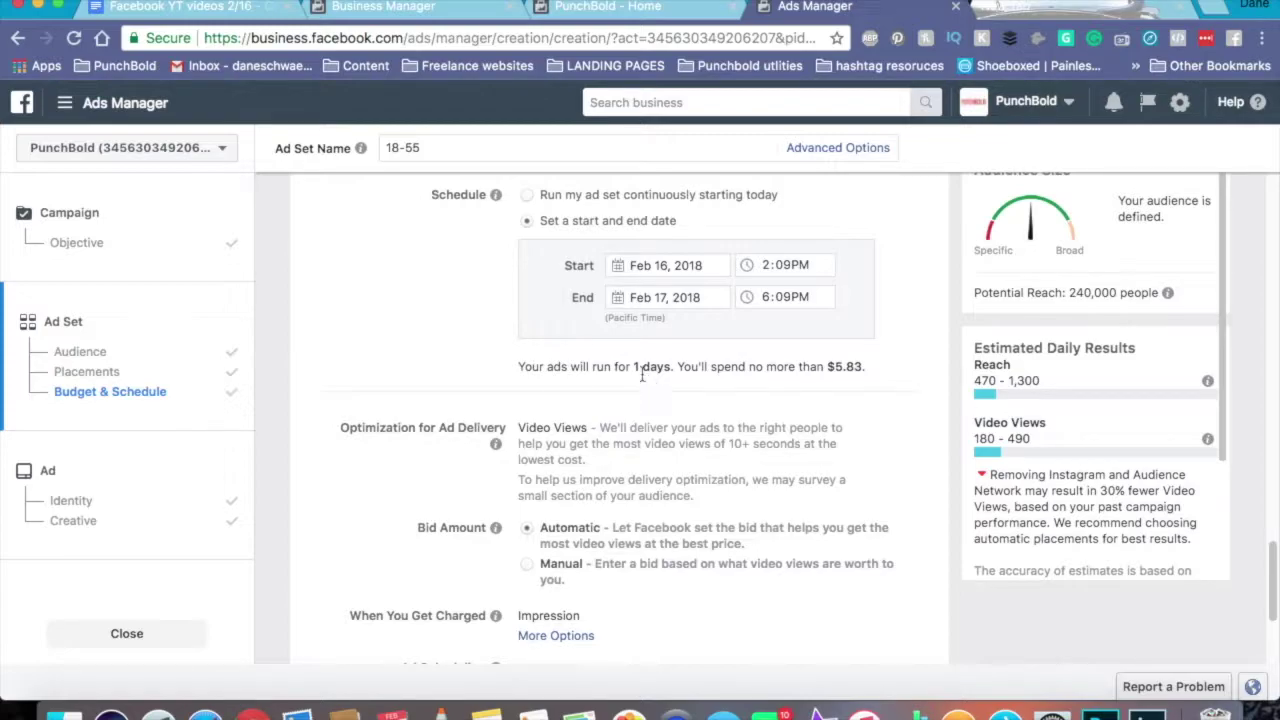
Step: Continue to the Ad step and resubmit the ad for confirmation
{"action": "scroll", "coordinate": [647, 380], "scroll_direction": "down", "scroll_amount": 5}
{"action": "left_click", "coordinate": [897, 633]}
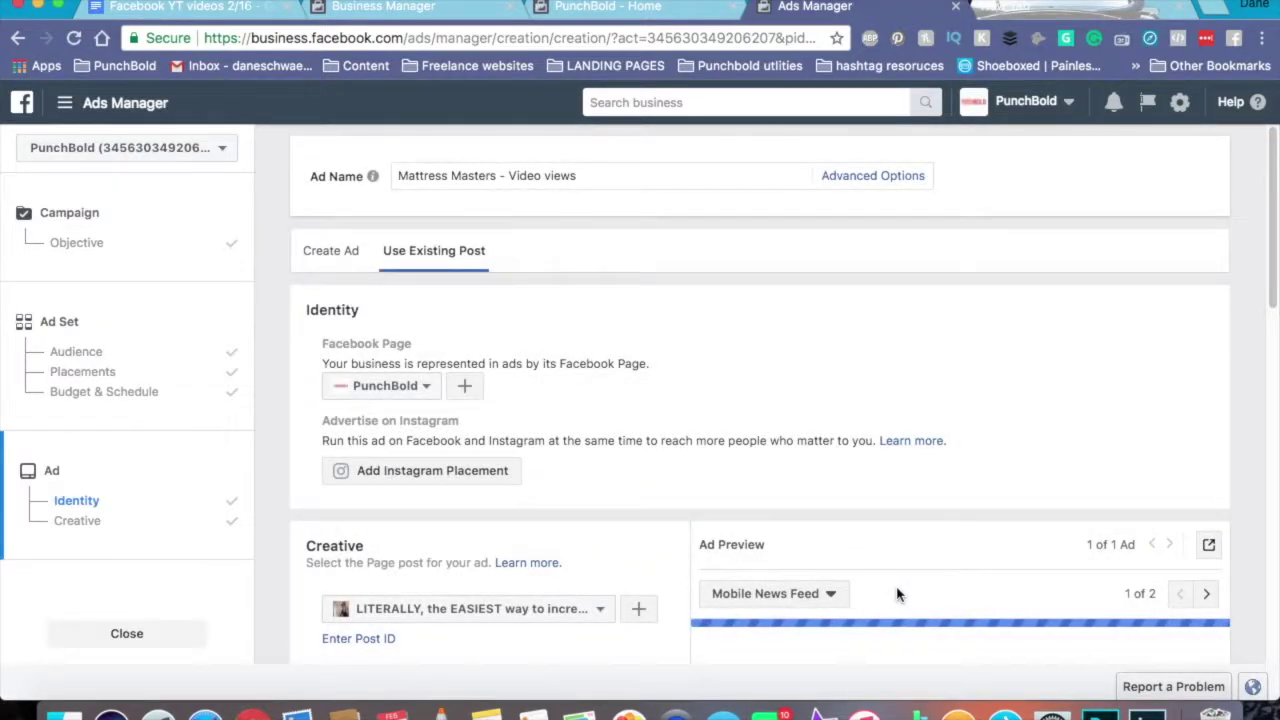
{"action": "scroll", "coordinate": [757, 498], "scroll_direction": "down", "scroll_amount": 10}
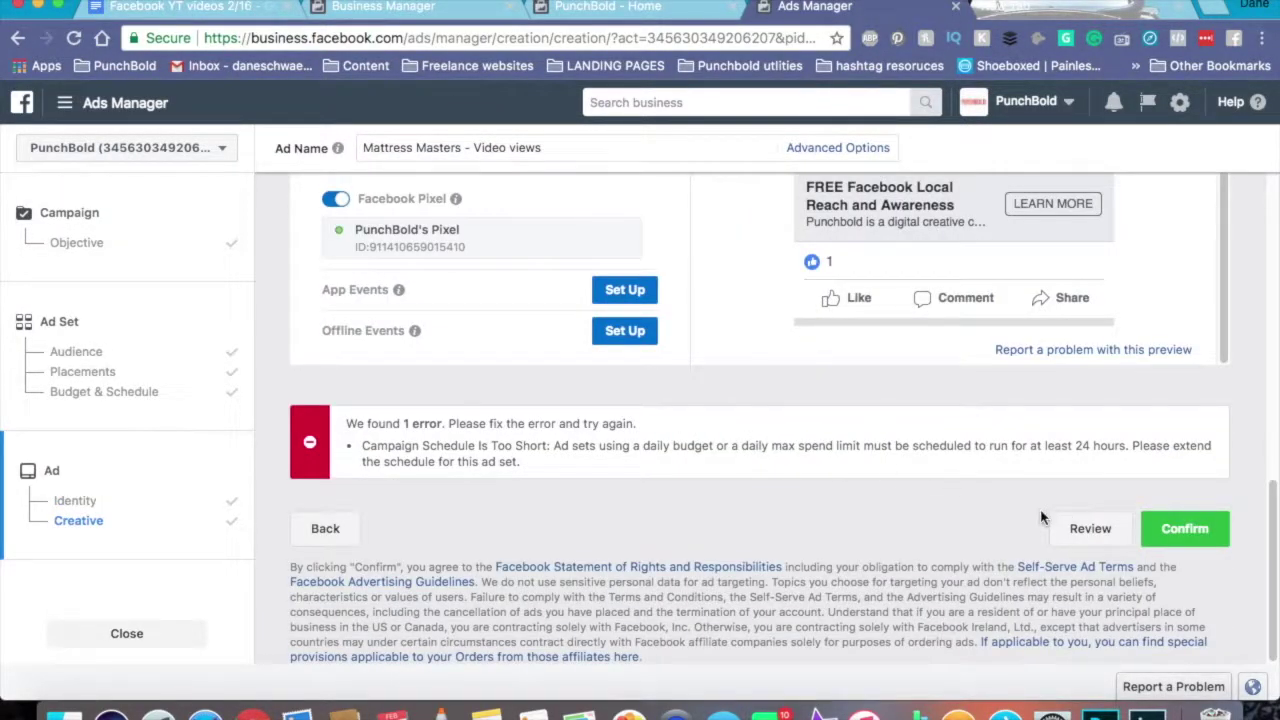
{"action": "left_click", "coordinate": [1184, 528]}
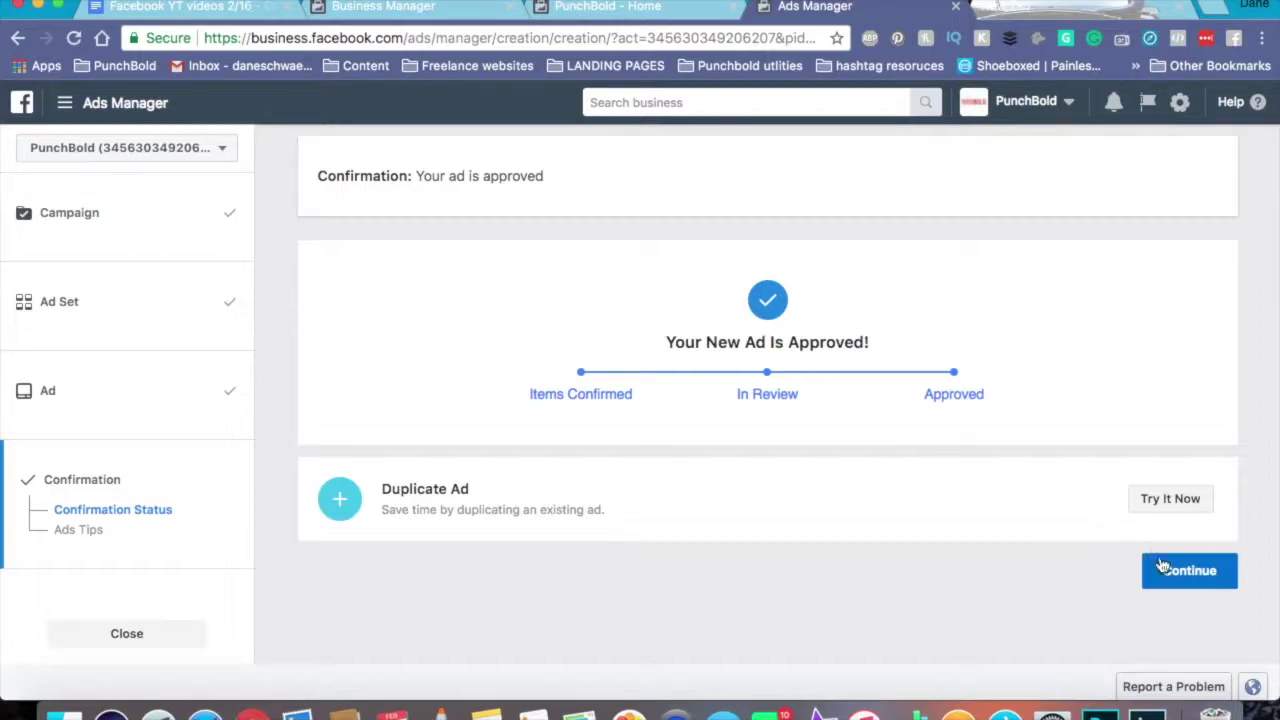
Step: Leave the approval page and view the Campaigns list with VV Test campaign active
{"action": "left_click", "coordinate": [1188, 577]}
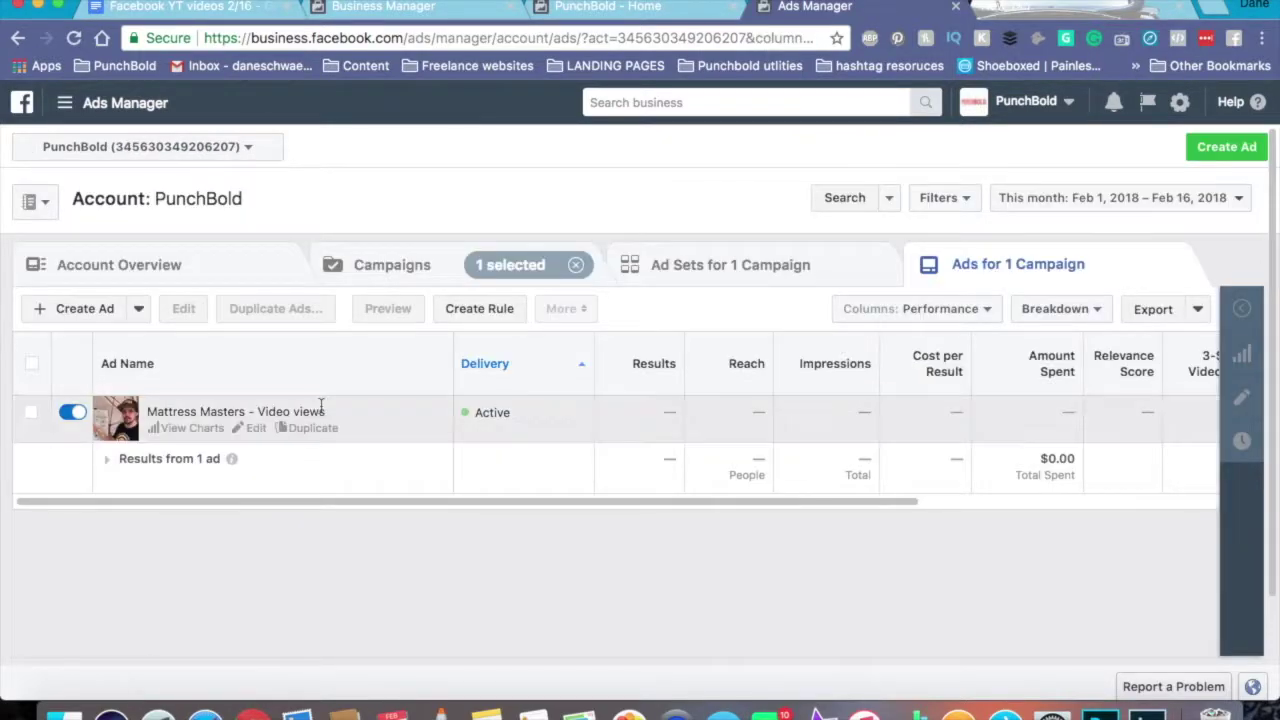
{"action": "left_click", "coordinate": [386, 273]}
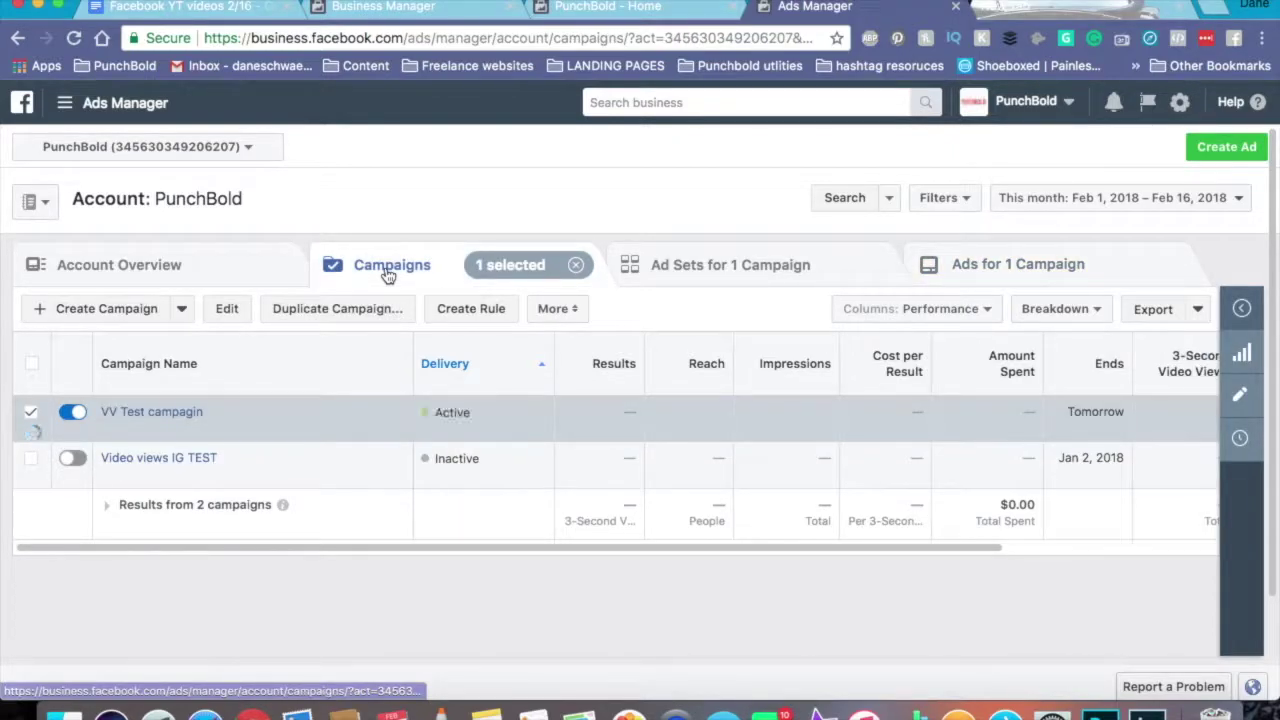